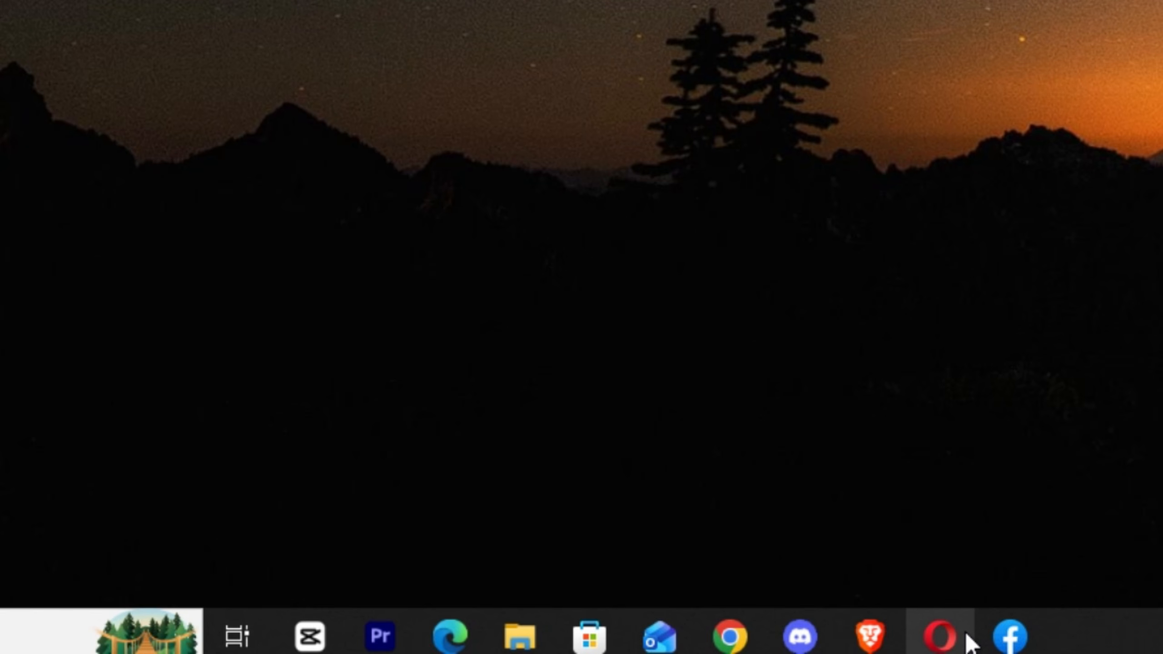
- Launch the Opera browser, search the web for github and open the GitHub website
click(970, 637)
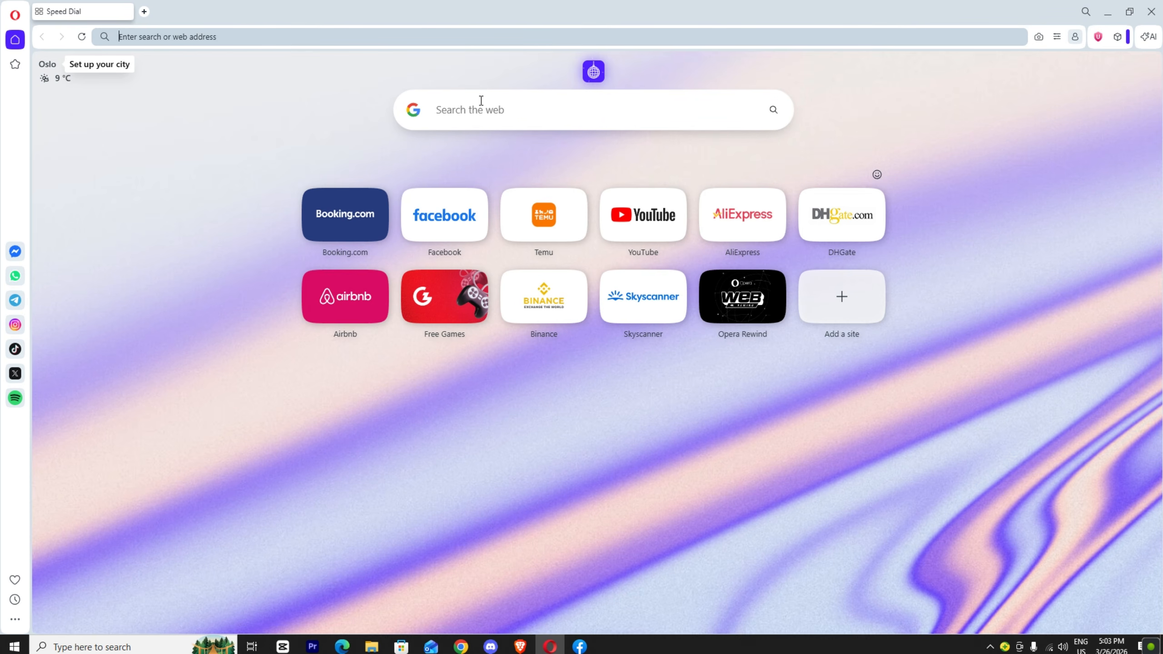
click(479, 103)
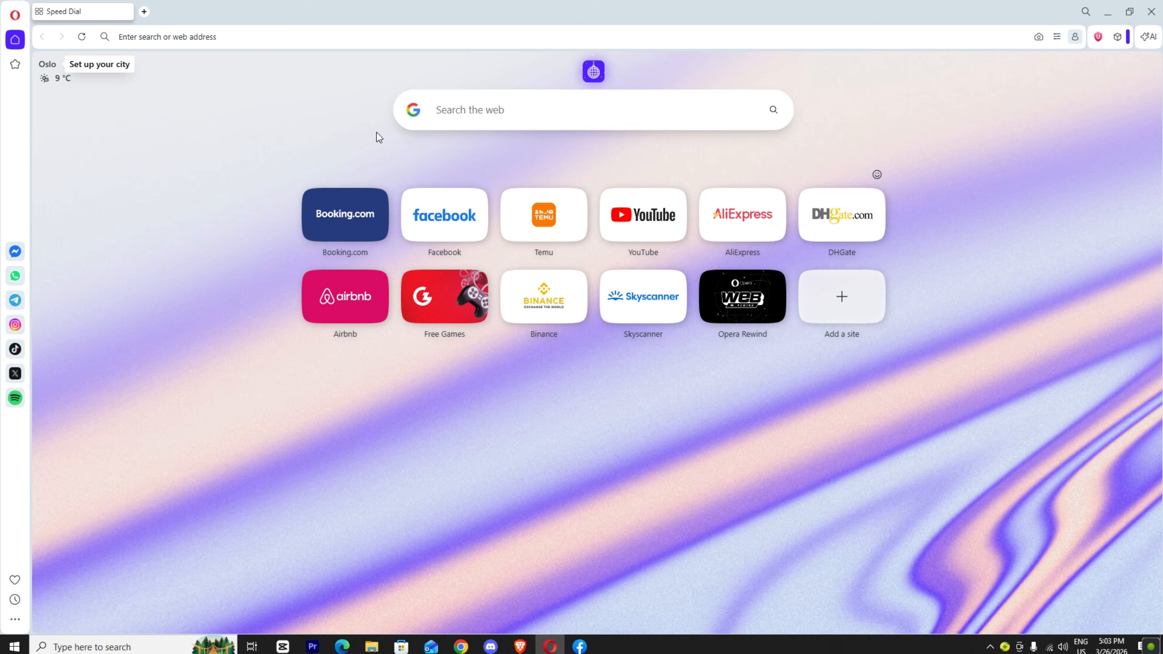
text(github)
key(Return)
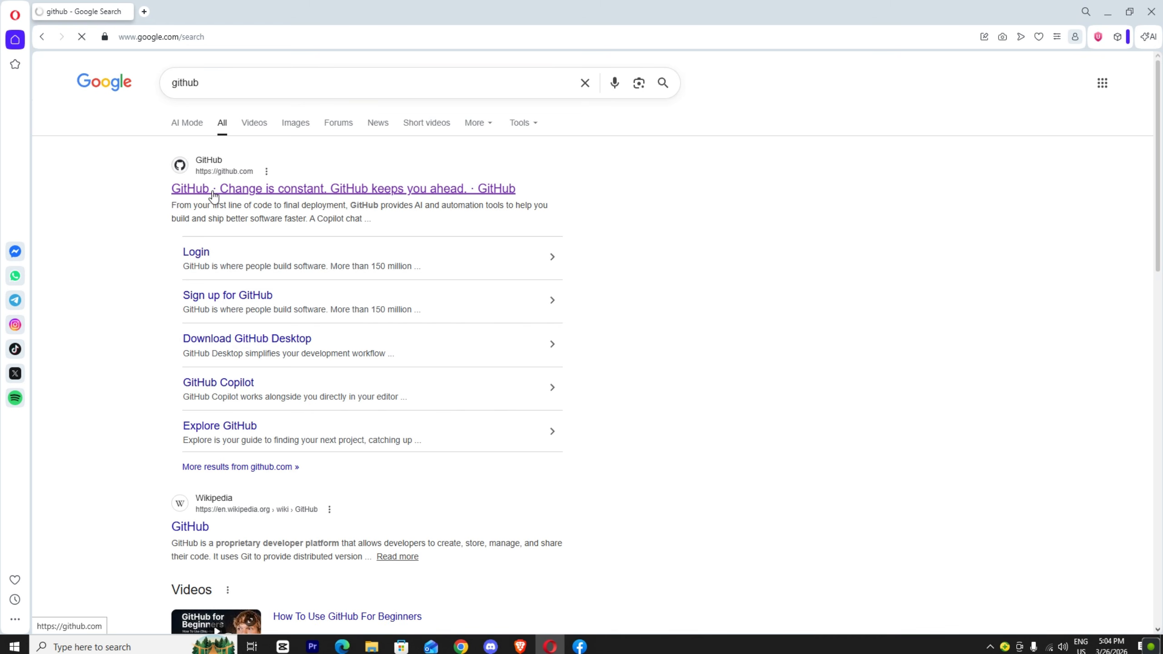
click(258, 191)
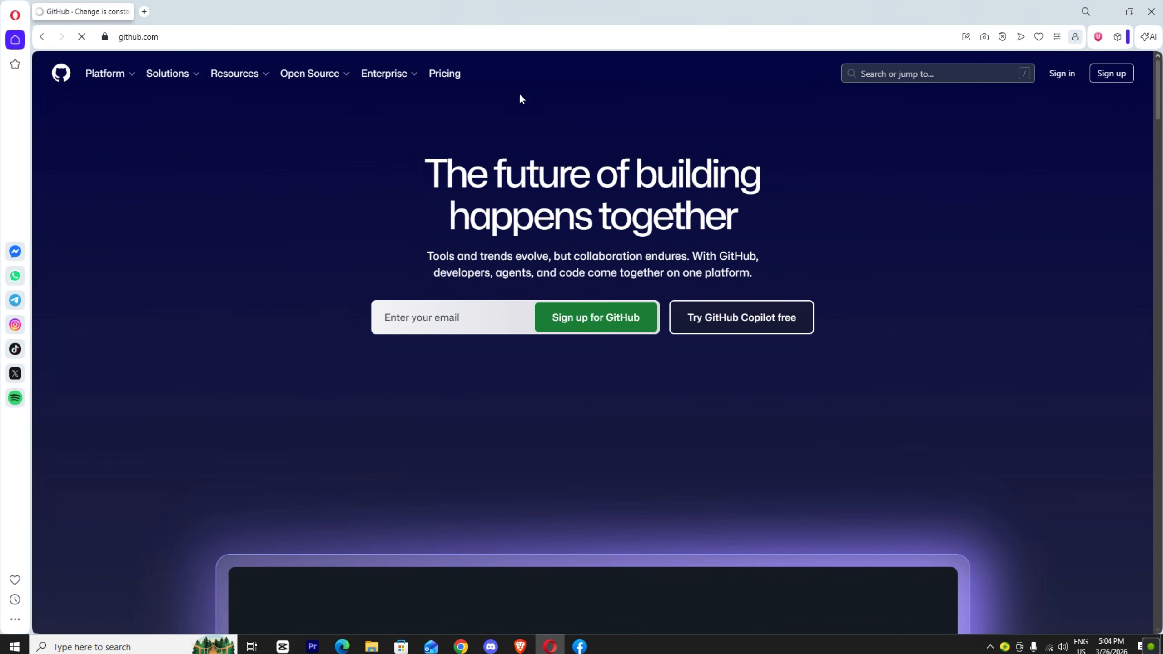
- Start a GitHub sign-up using the existing Google account
click(1111, 73)
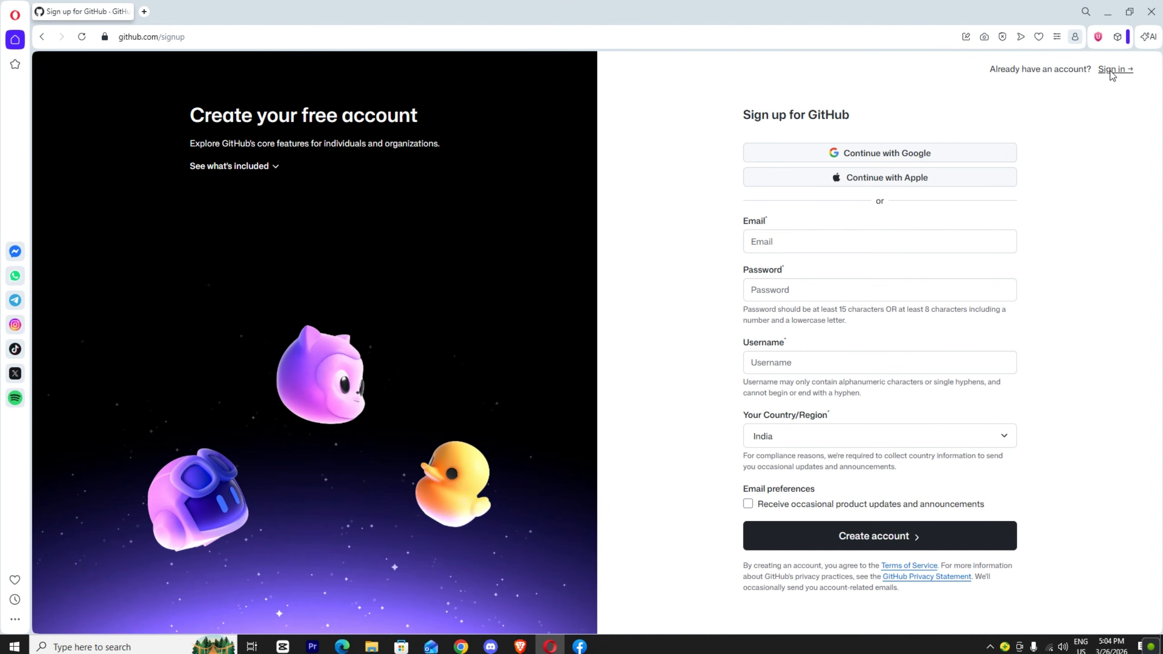
click(943, 153)
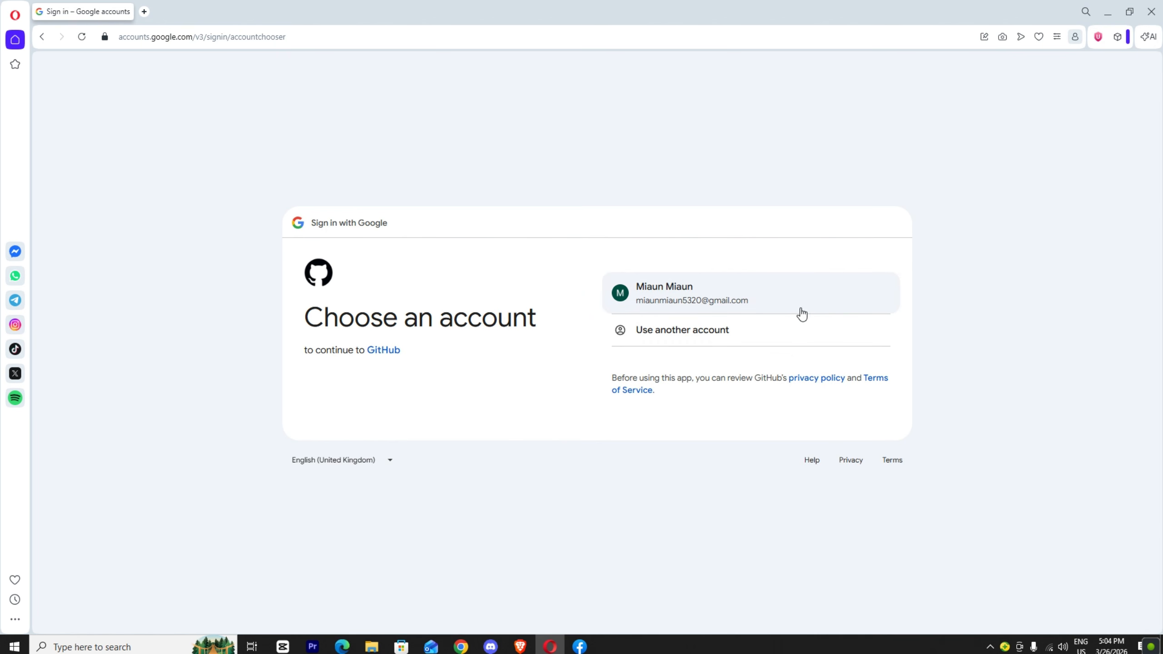
click(691, 300)
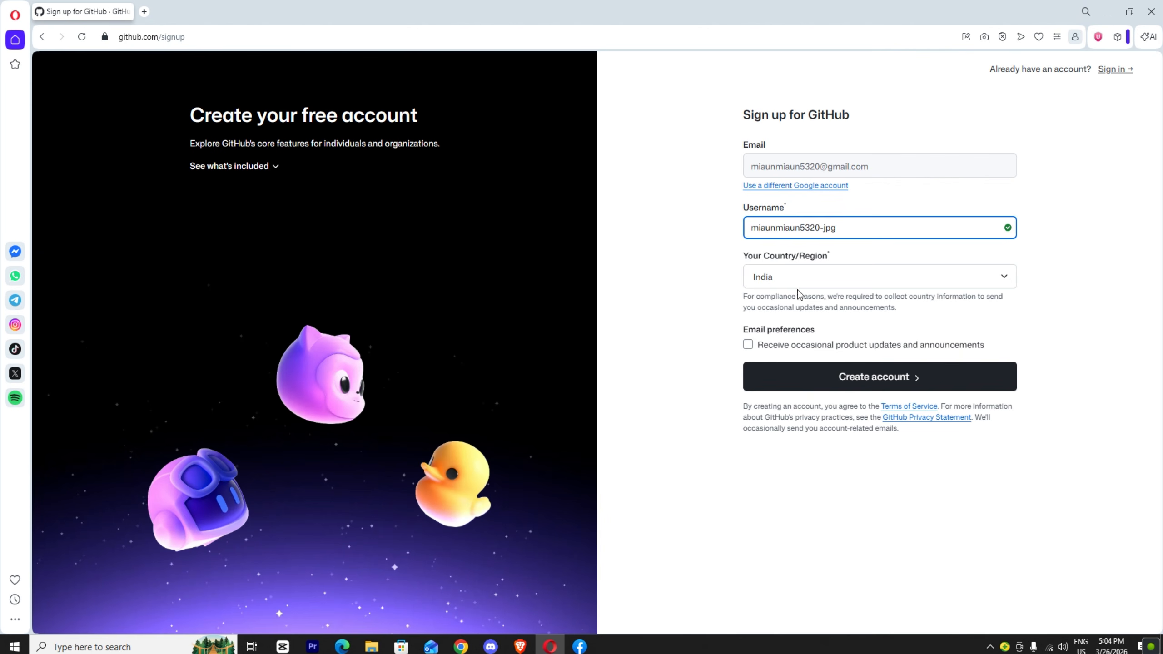
- Try to create the account from the Google sign-up form with occasional product updates enabled
click(754, 345)
click(755, 348)
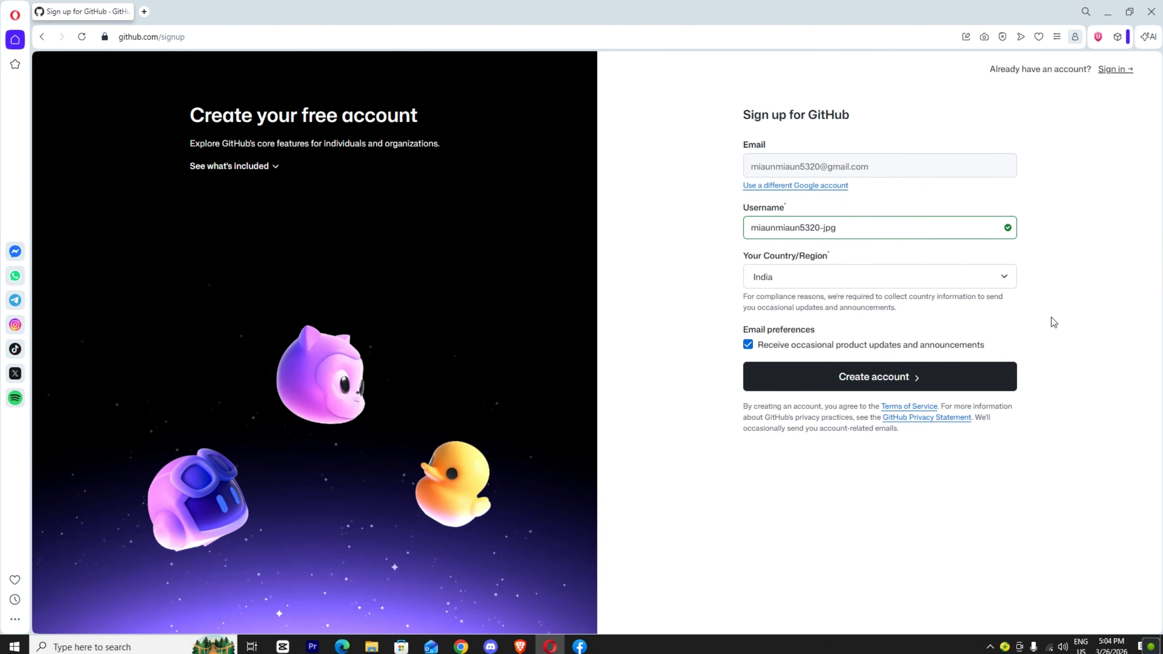
click(946, 372)
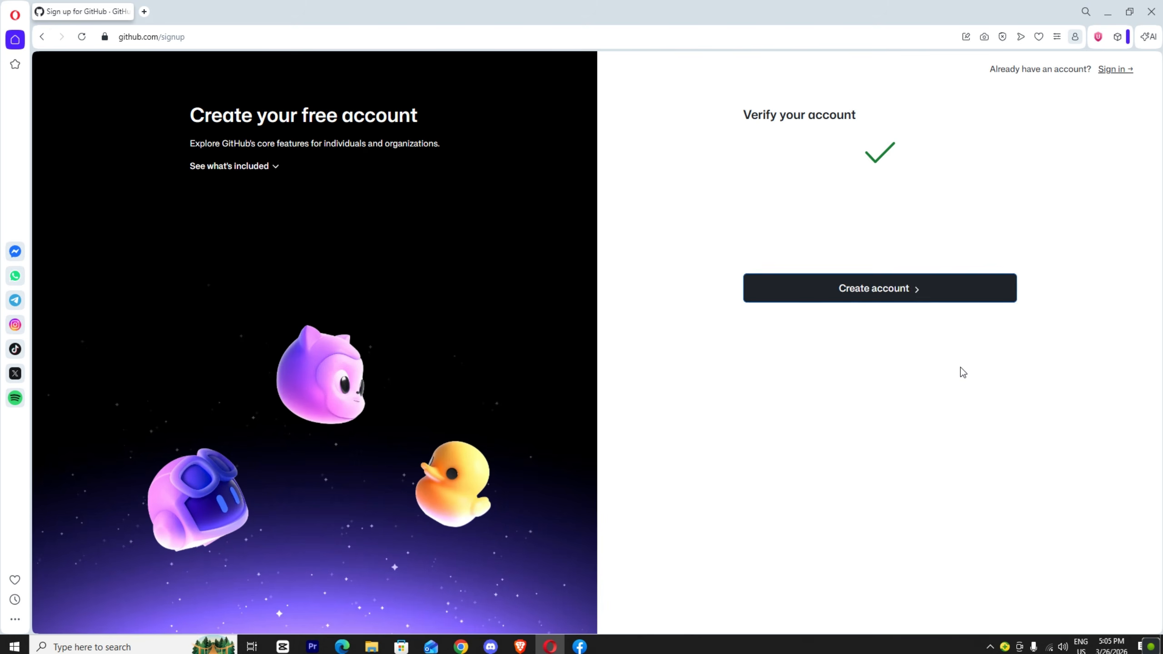
click(937, 297)
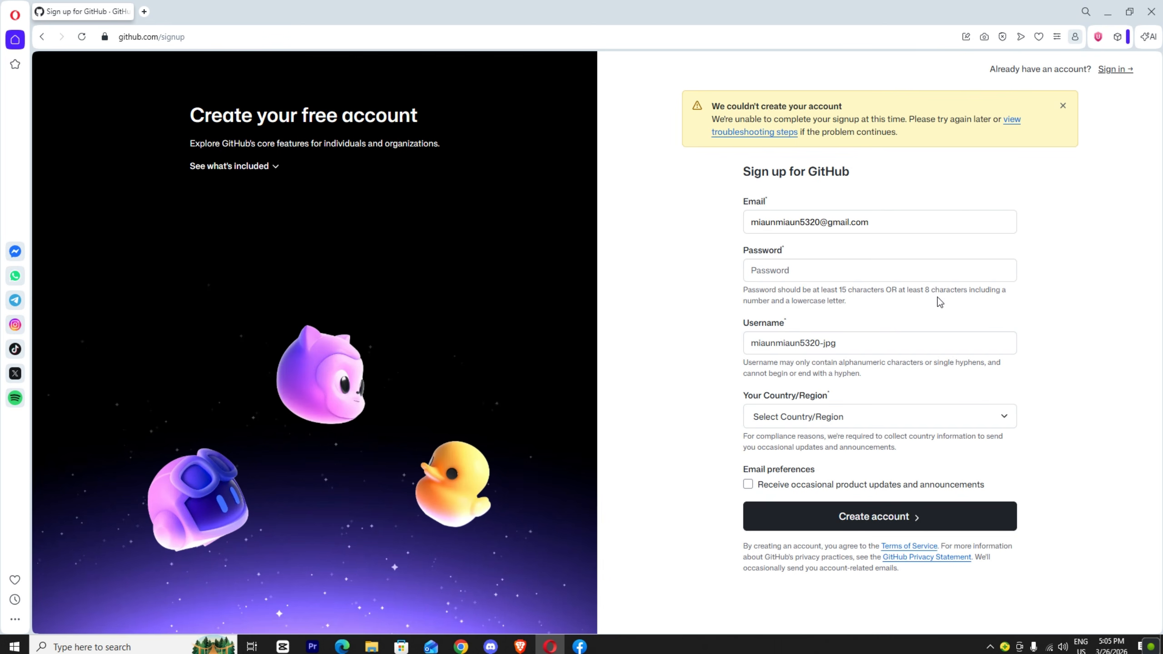
- Complete the sign-up form with Pakistan as country, the account password and product updates enabled, and submit it to create the account
click(808, 418)
text(paki)
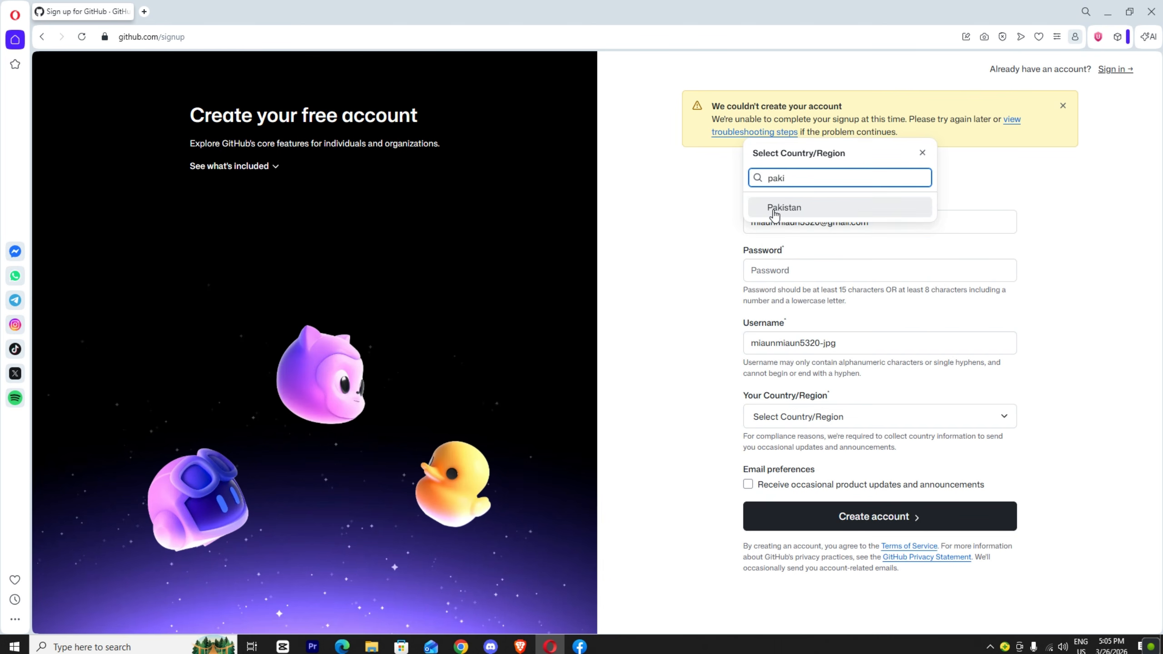
click(778, 211)
click(789, 265)
text(•••••••••)
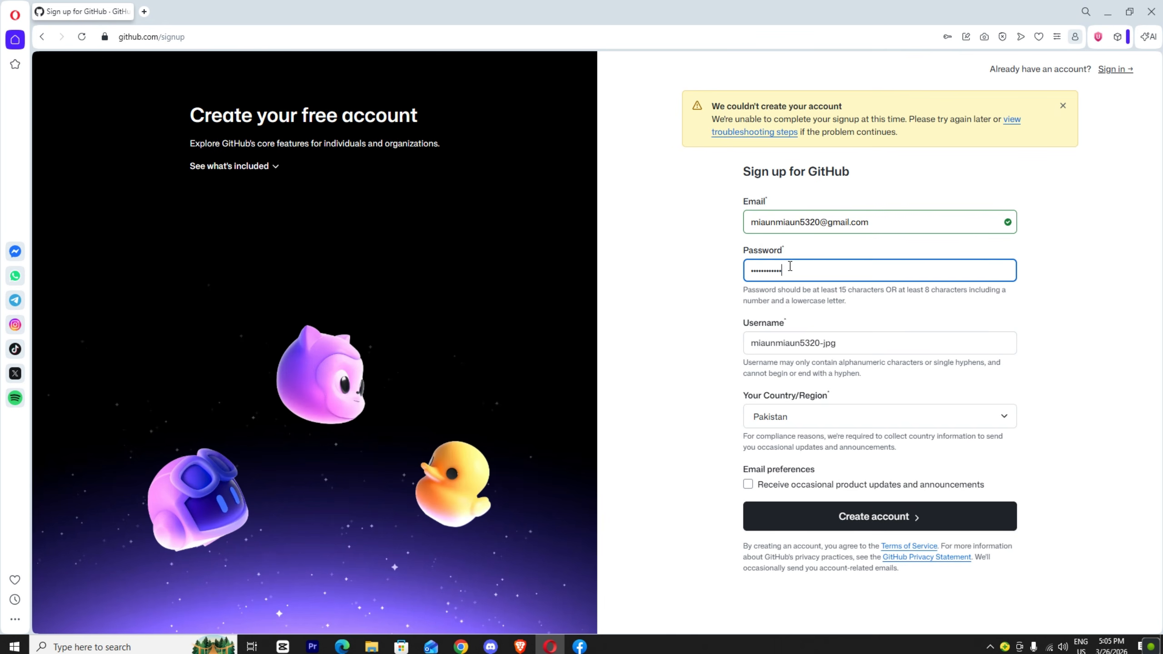
click(748, 484)
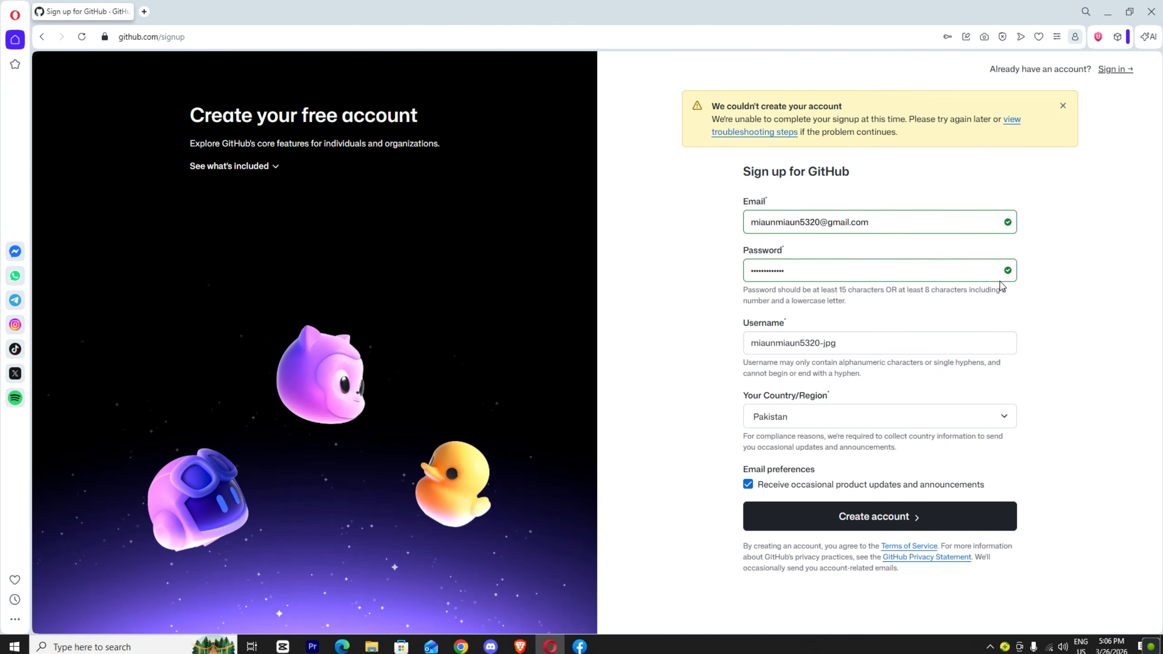
click(865, 526)
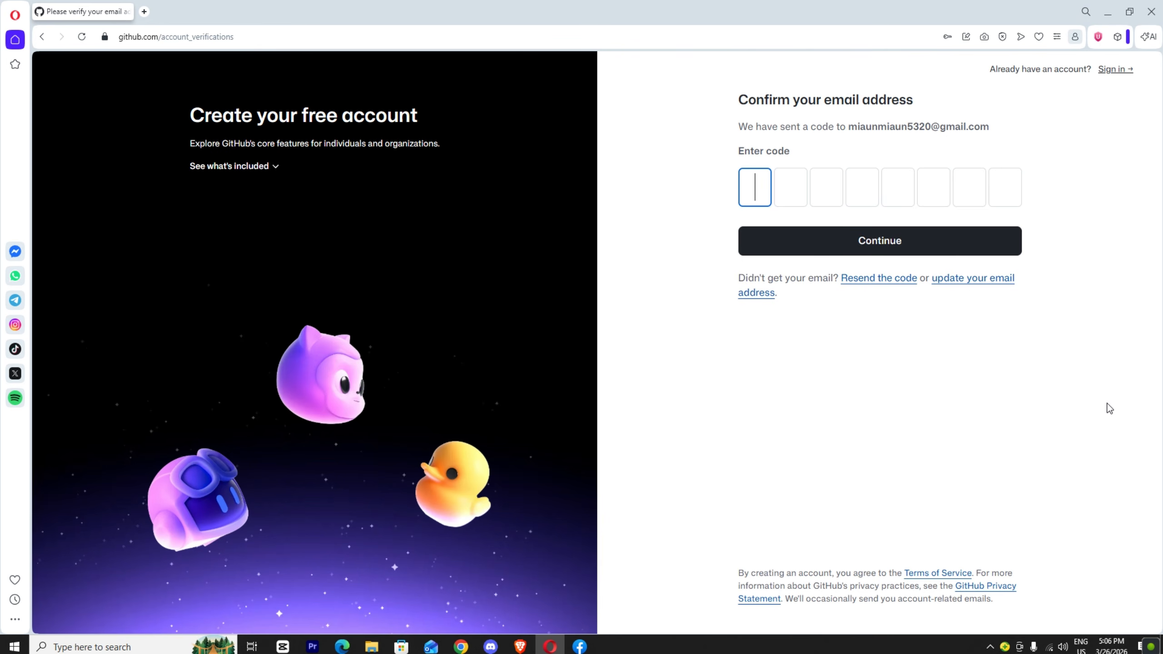
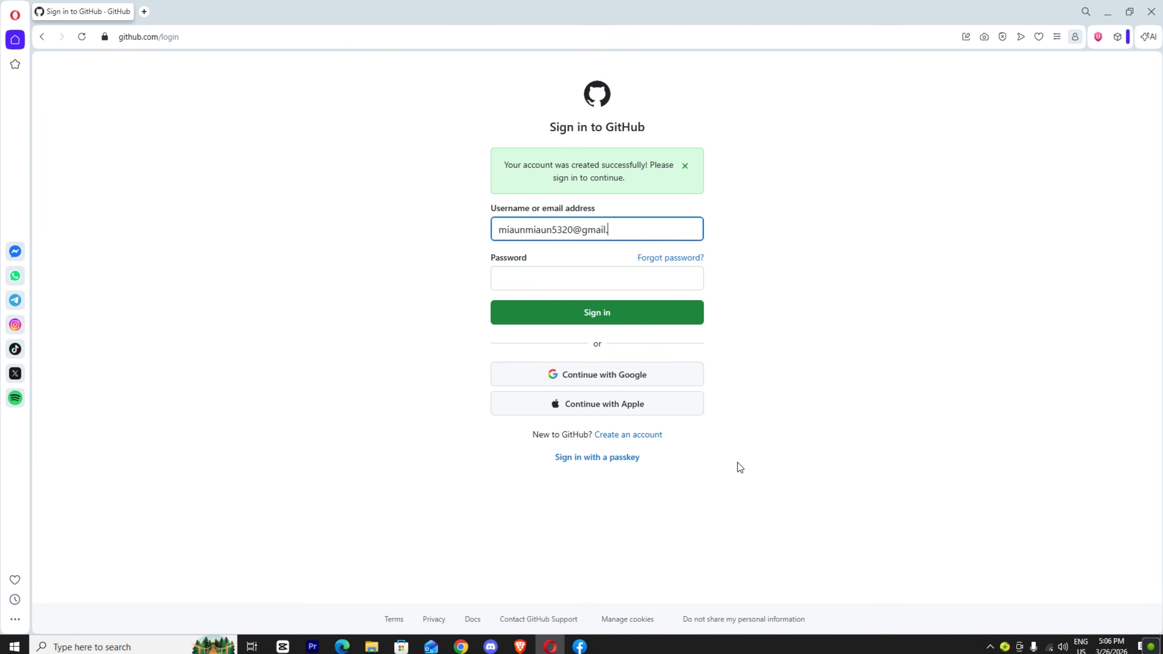
- Try to sign in to GitHub with the account email and the account password
key(Tab)
text(**********)
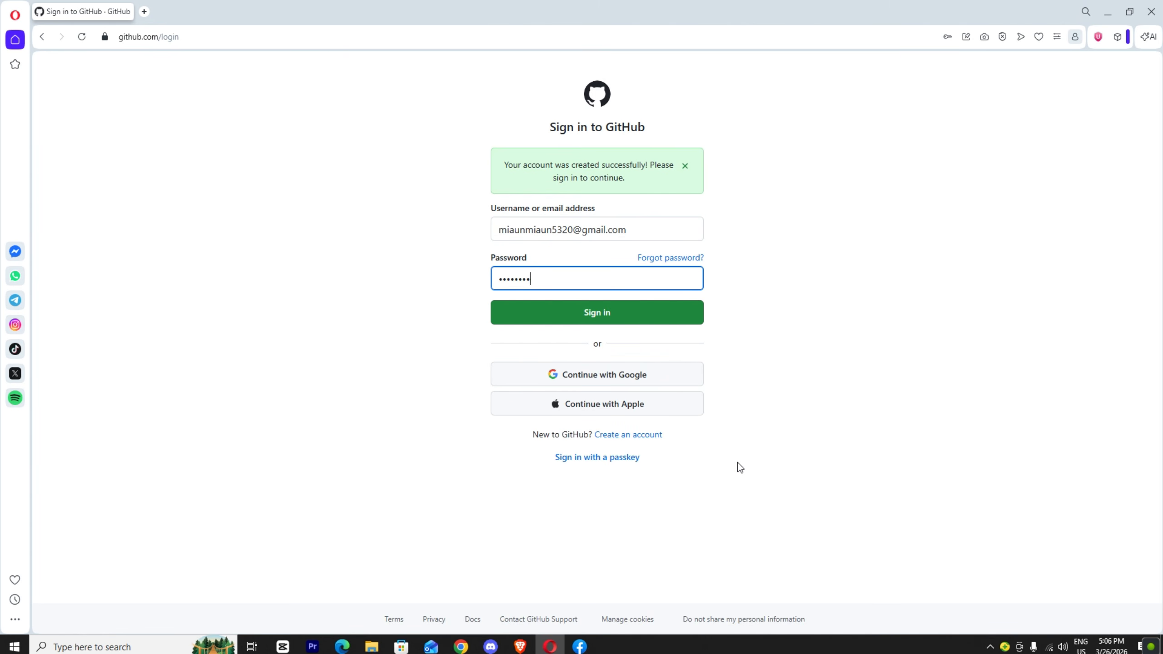
key(Return)
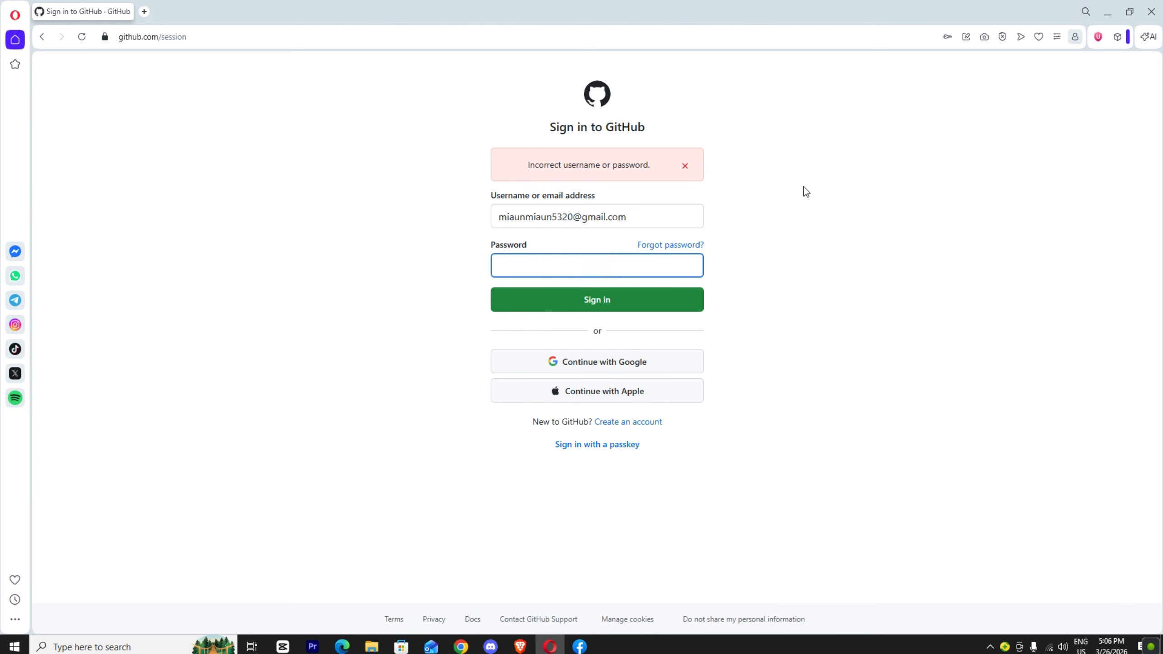
text(************)
- Sign in through the Google account and link it to the new GitHub account
click(608, 374)
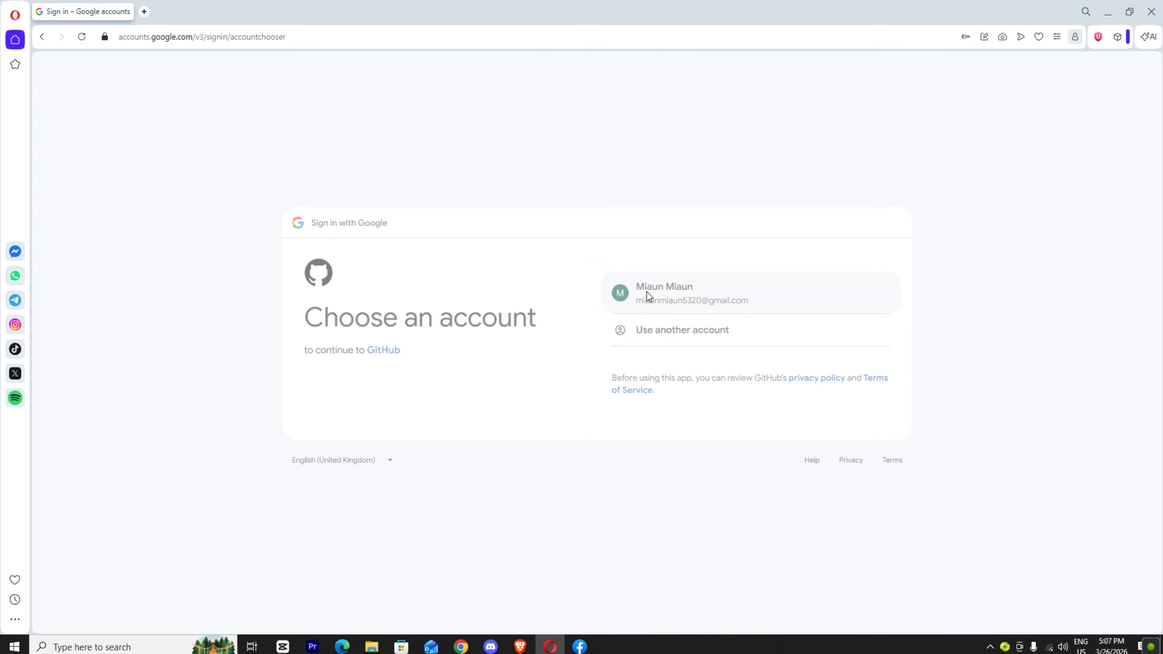
click(647, 290)
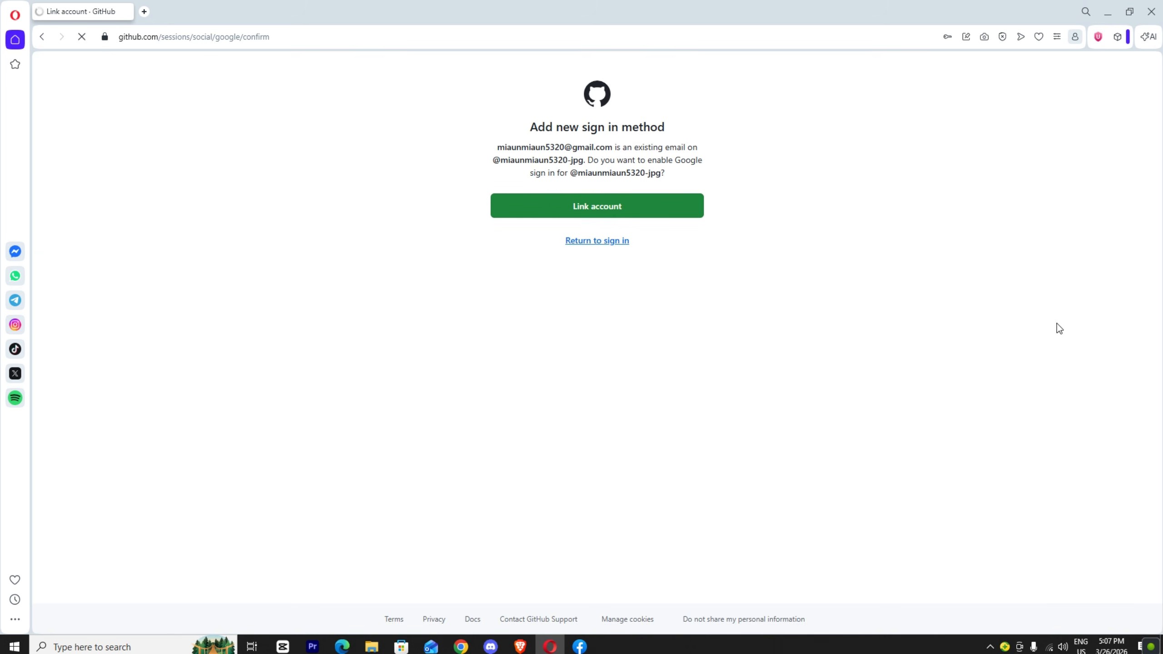
click(588, 221)
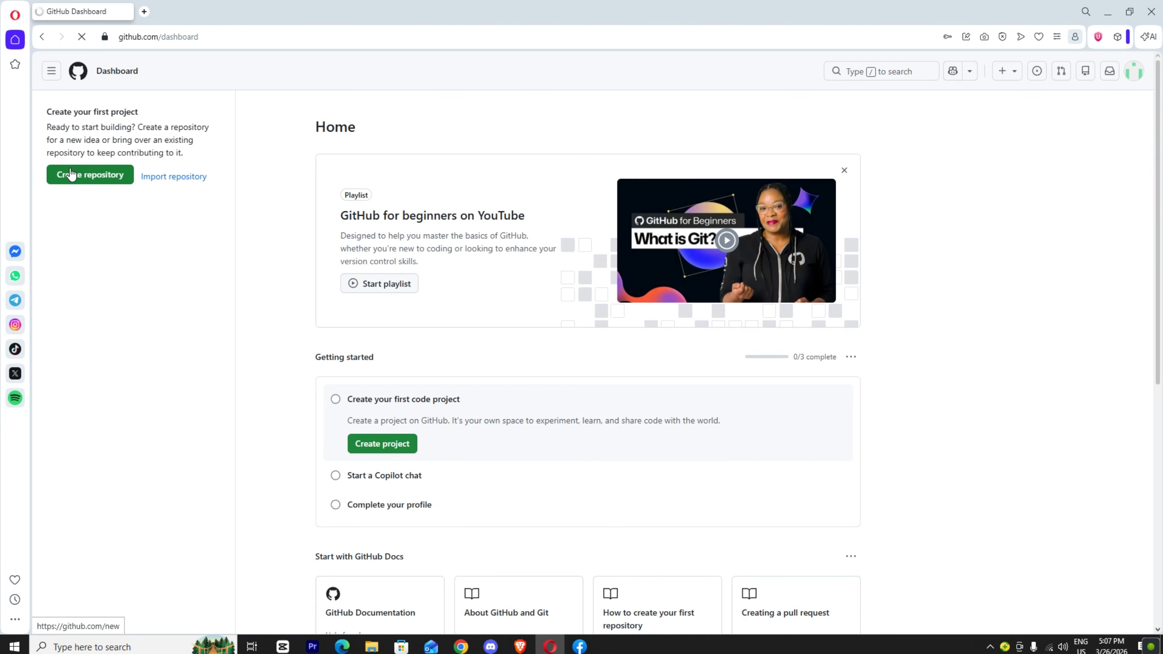
scroll(512, 420, down, 5)
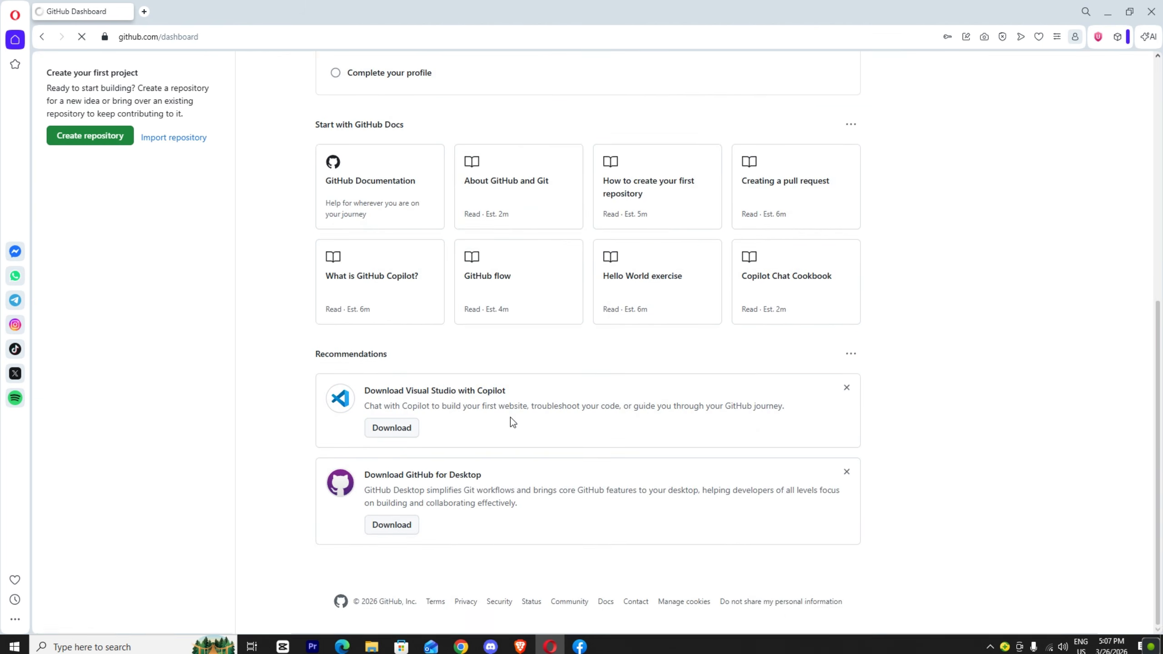
scroll(512, 415, up, 5)
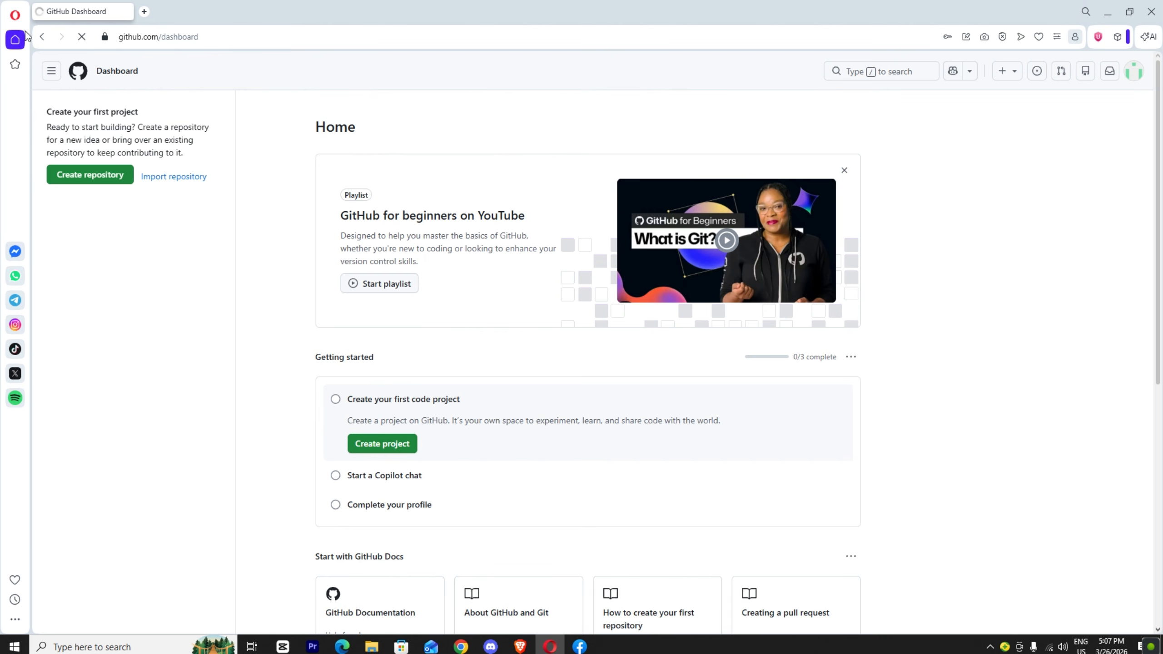
click(197, 35)
drag(197, 35, 161, 36)
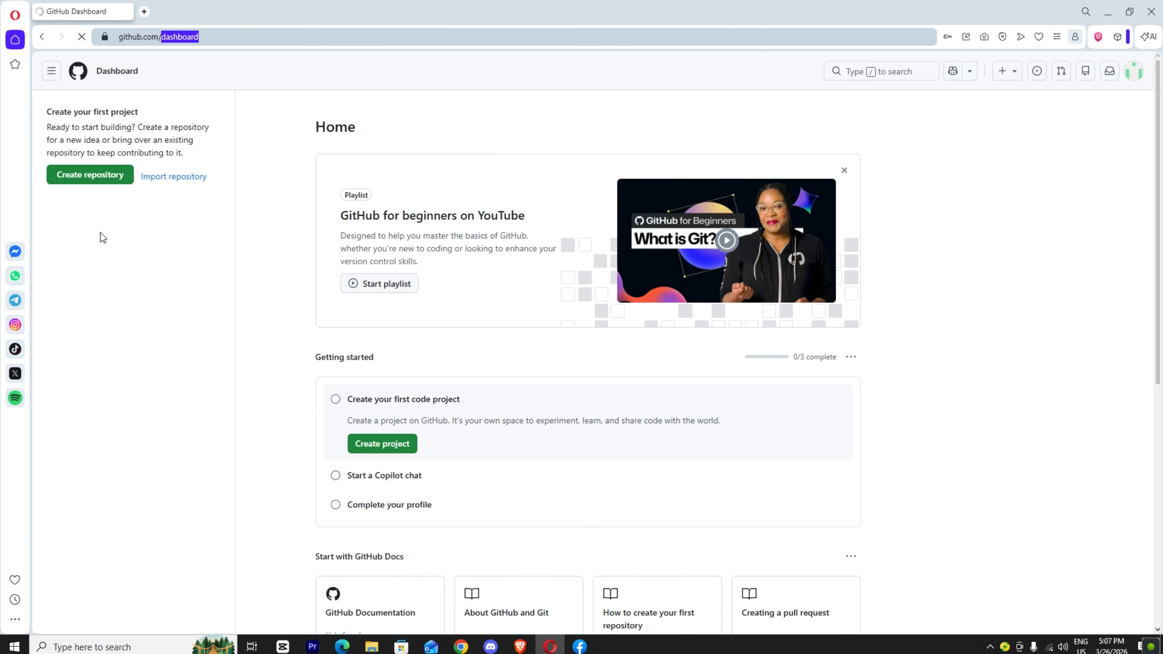
key(BackSpace)
click(66, 326)
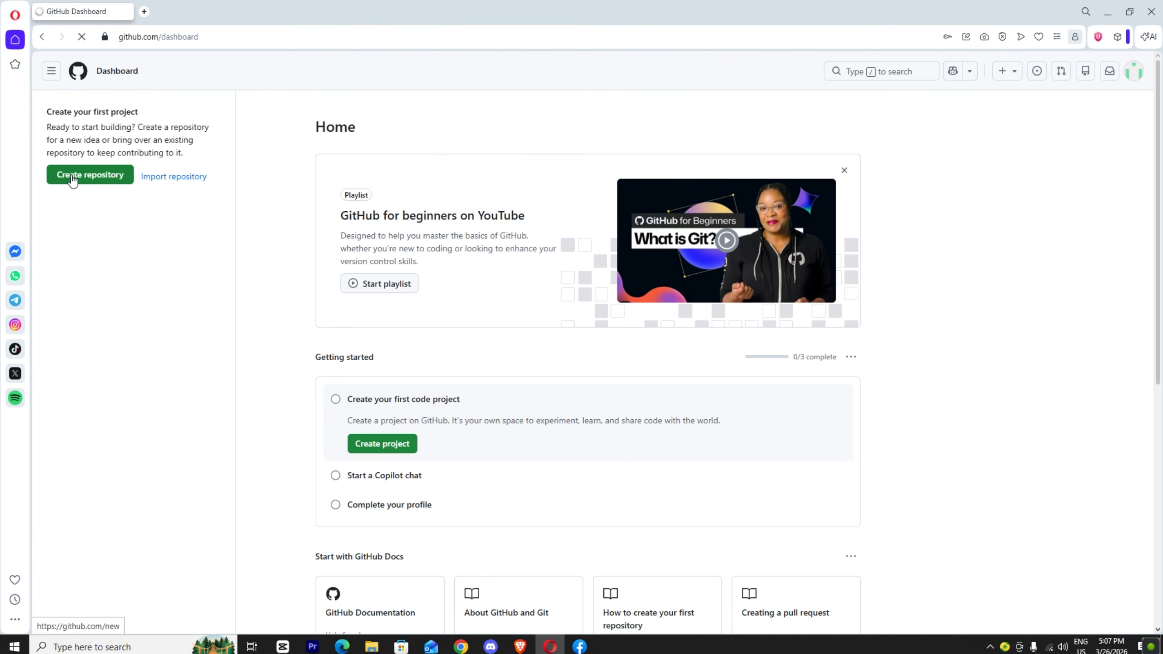
- Create a repository named ruchallenger with Private visibility and an empty description
click(72, 179)
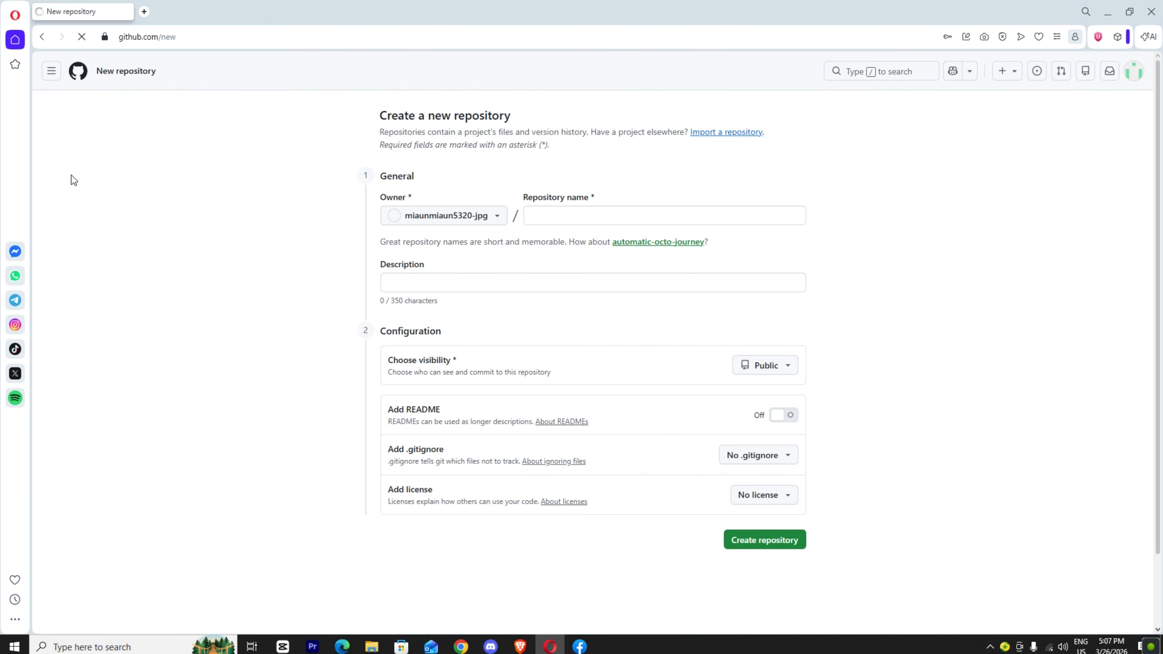
click(571, 219)
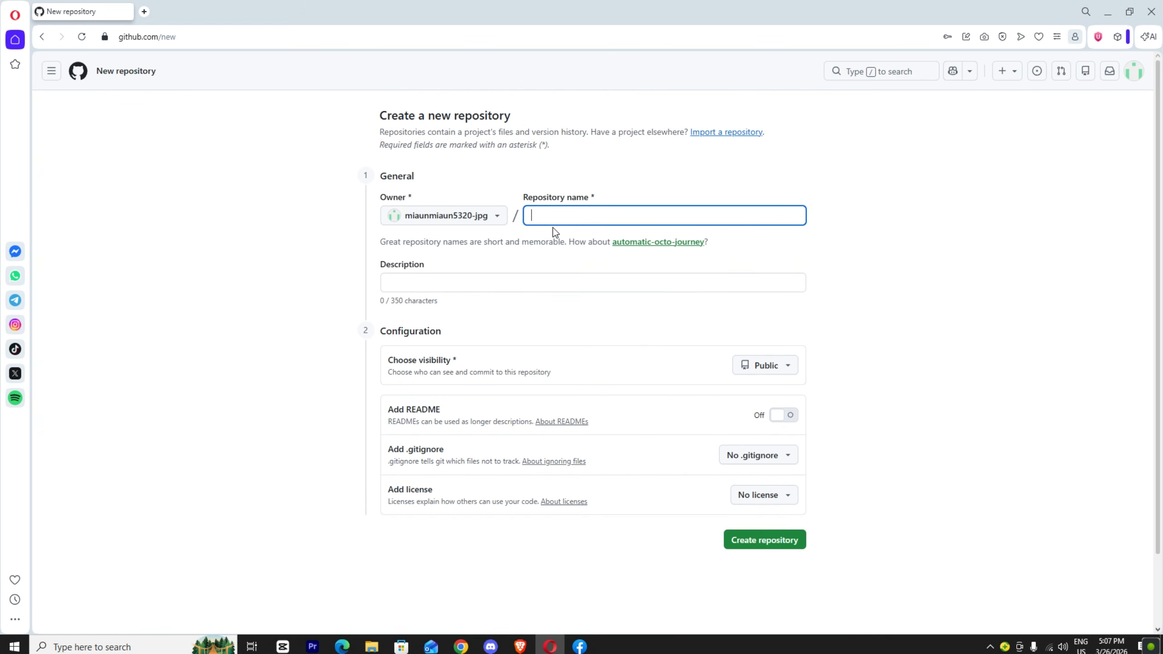
text(ruchallenger)
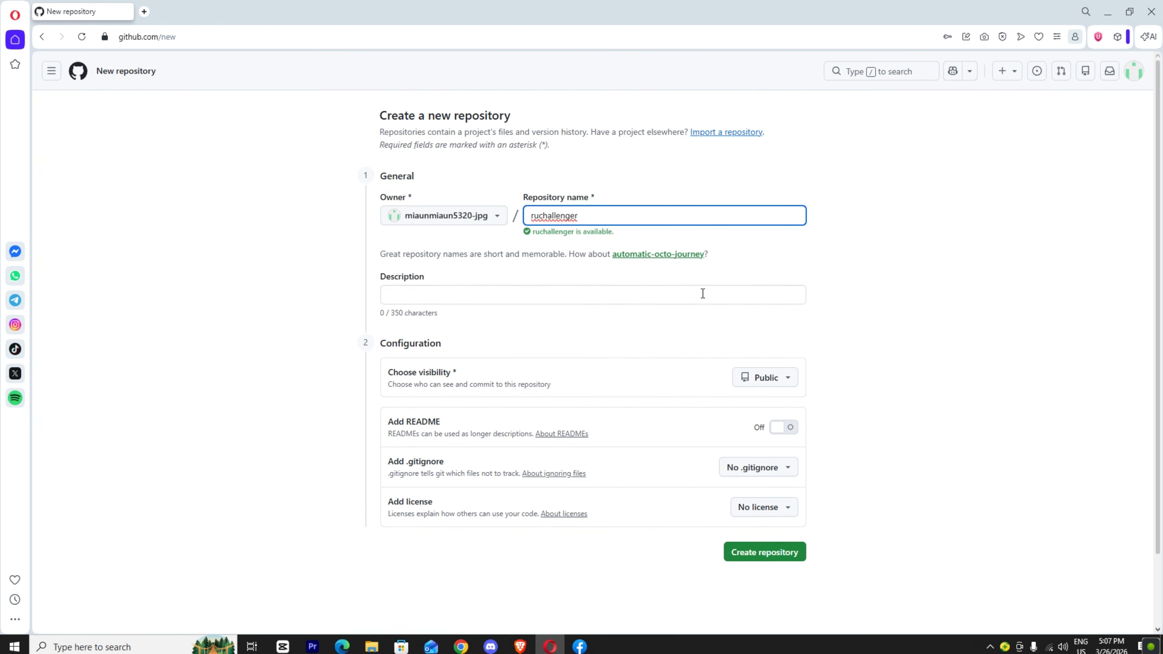
click(788, 381)
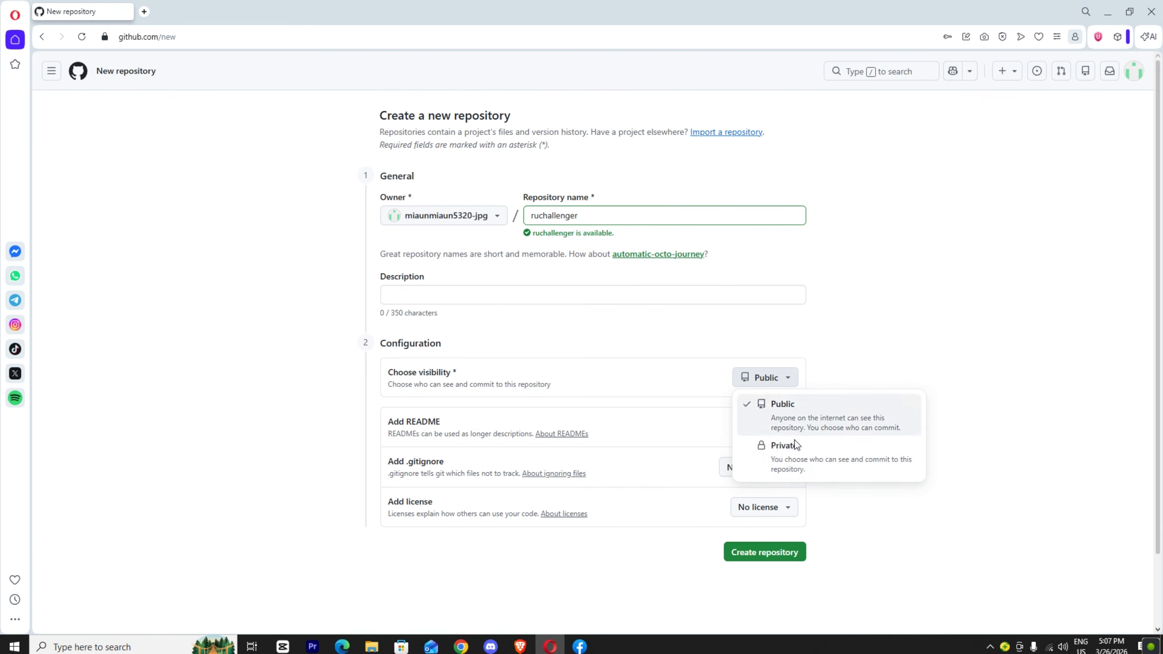
click(794, 447)
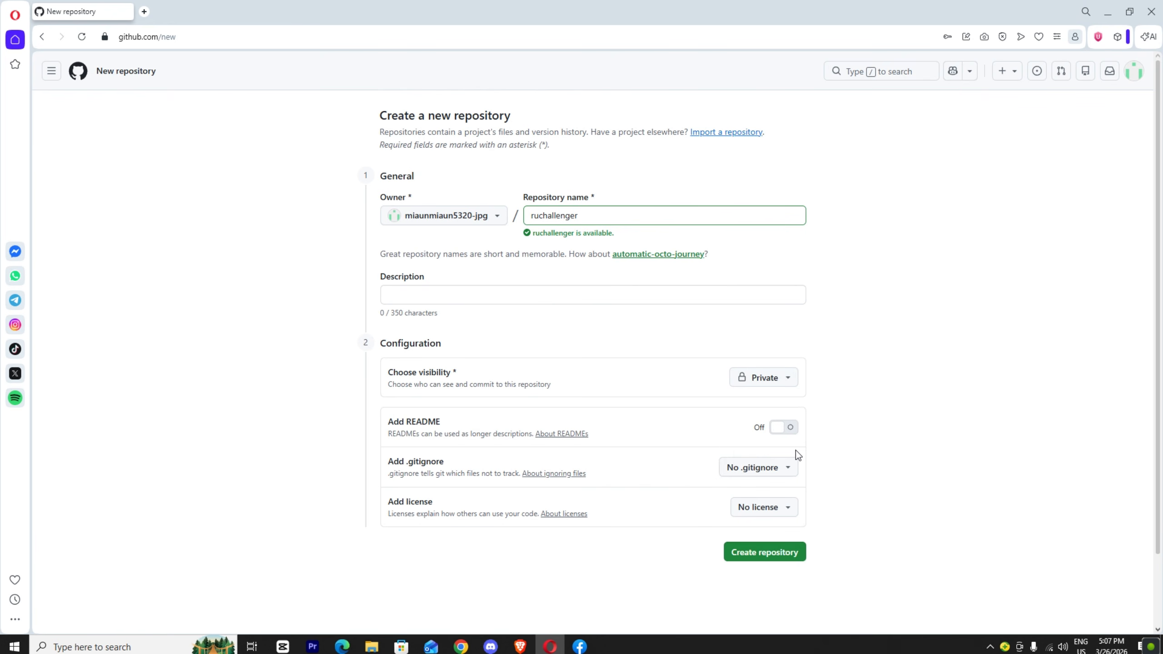
click(455, 294)
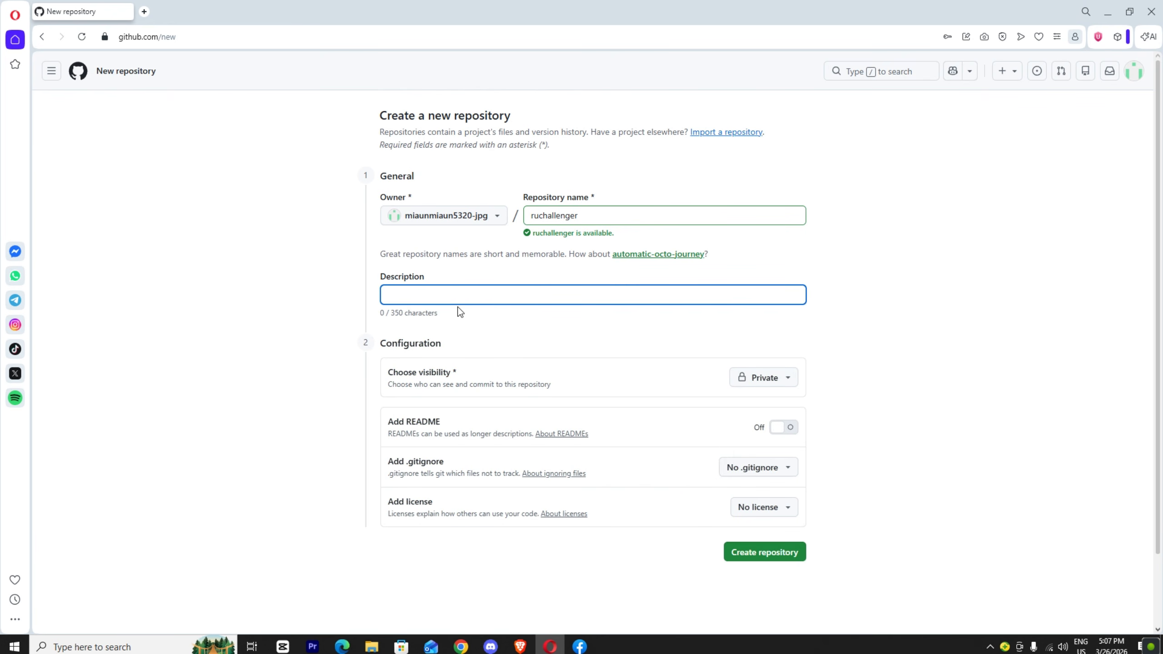
click(777, 552)
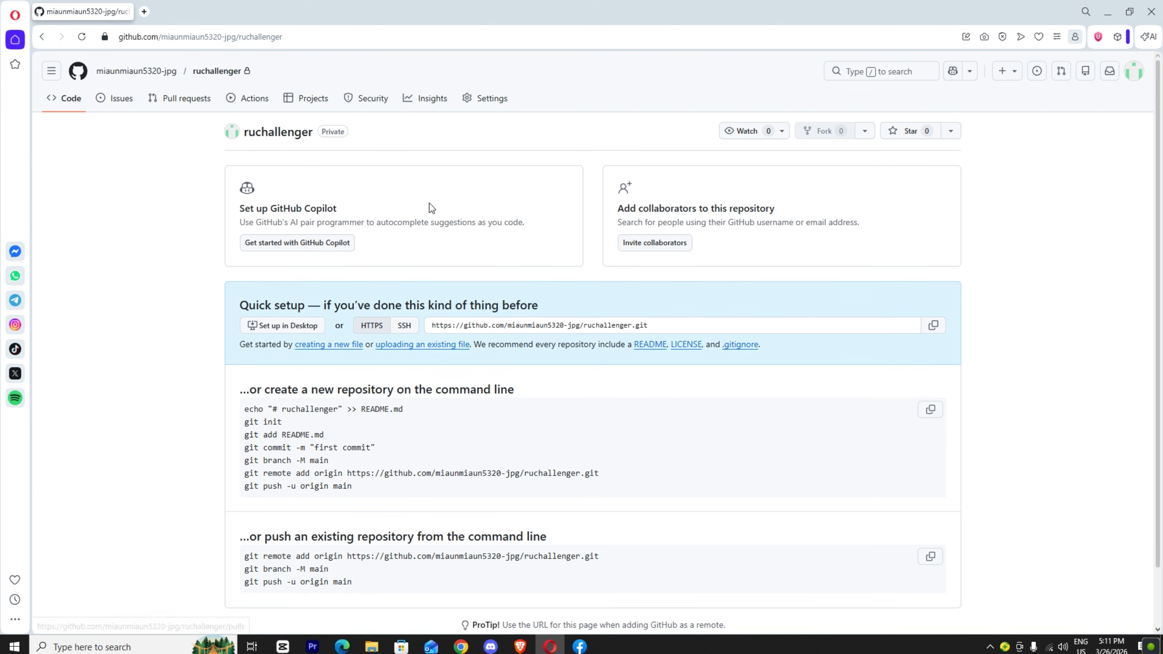
- Open the form for a new Codespaces repository secret in the ruchallenger repository's settings
click(491, 109)
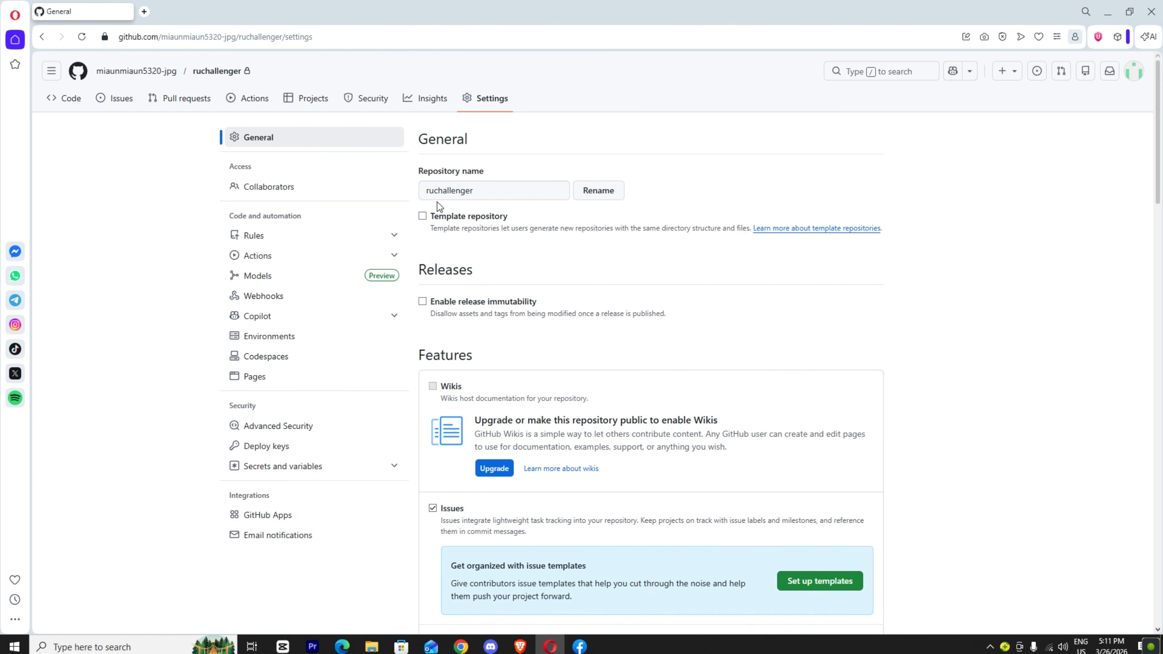
click(333, 477)
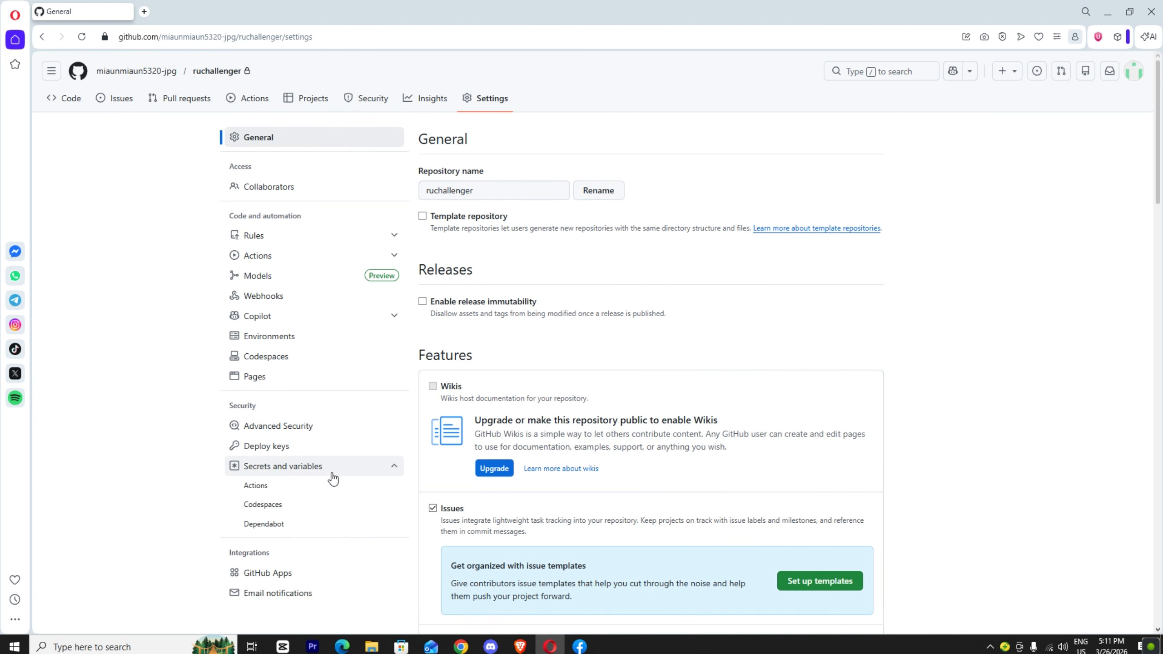
click(266, 511)
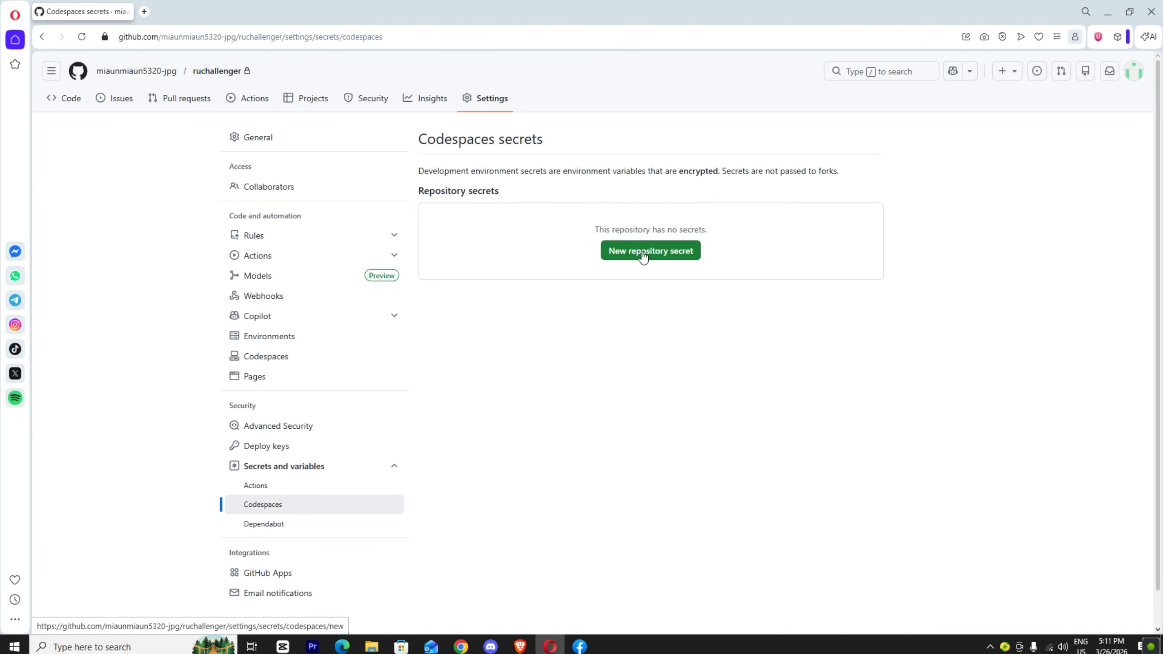
drag(421, 188, 501, 183)
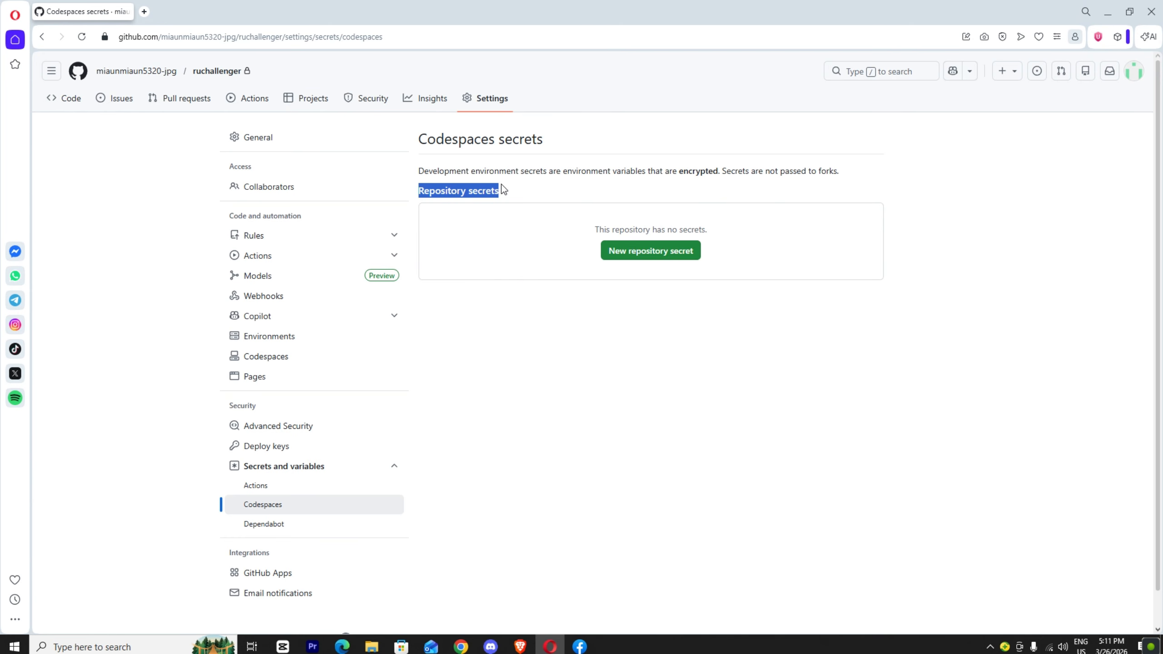
click(662, 260)
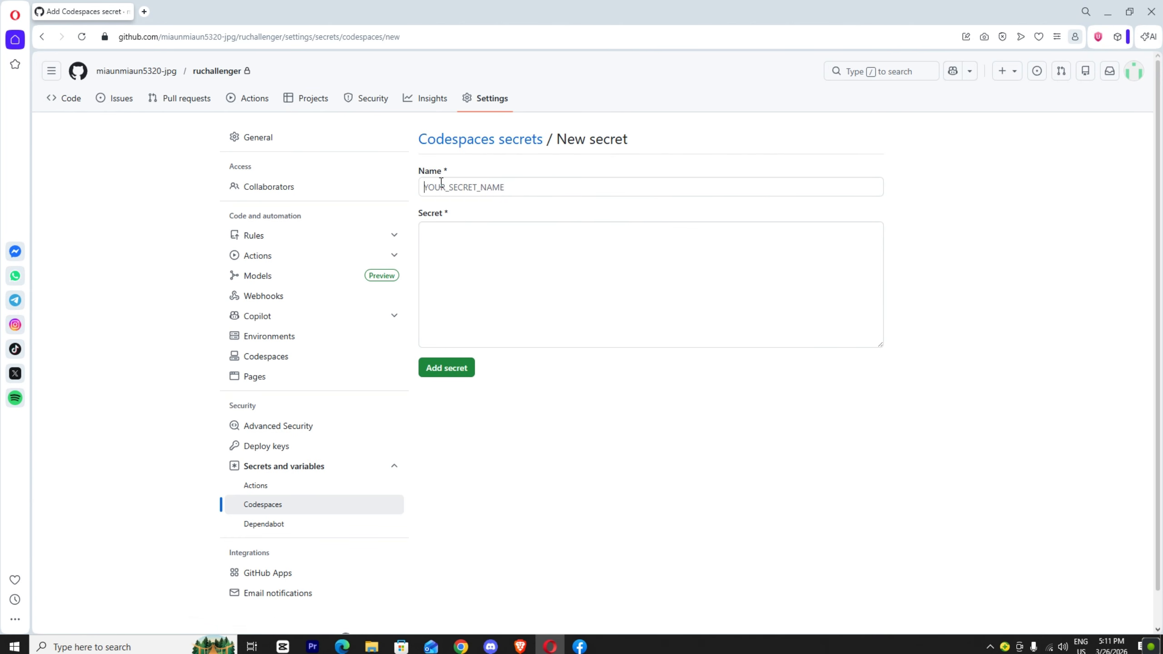
click(453, 229)
double_click(427, 212)
click(526, 192)
click(529, 204)
- Find the Tailscale website in a new tab and sign up with the GitHub account, authorizing Tailscale's access
click(143, 11)
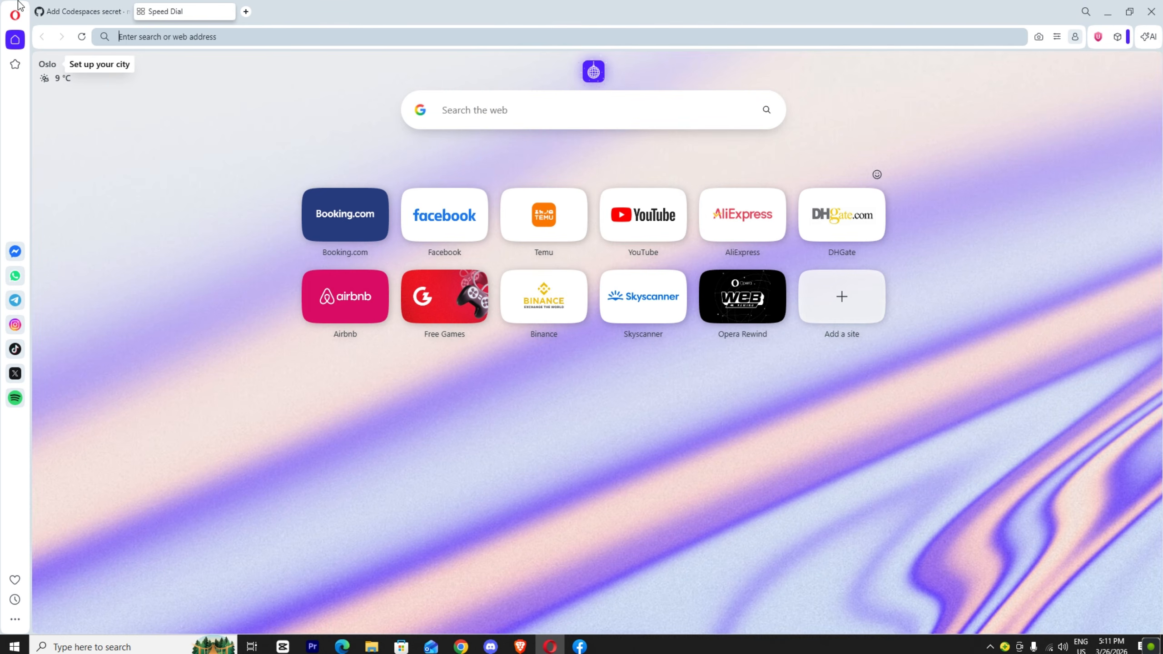
text(Tailscale)
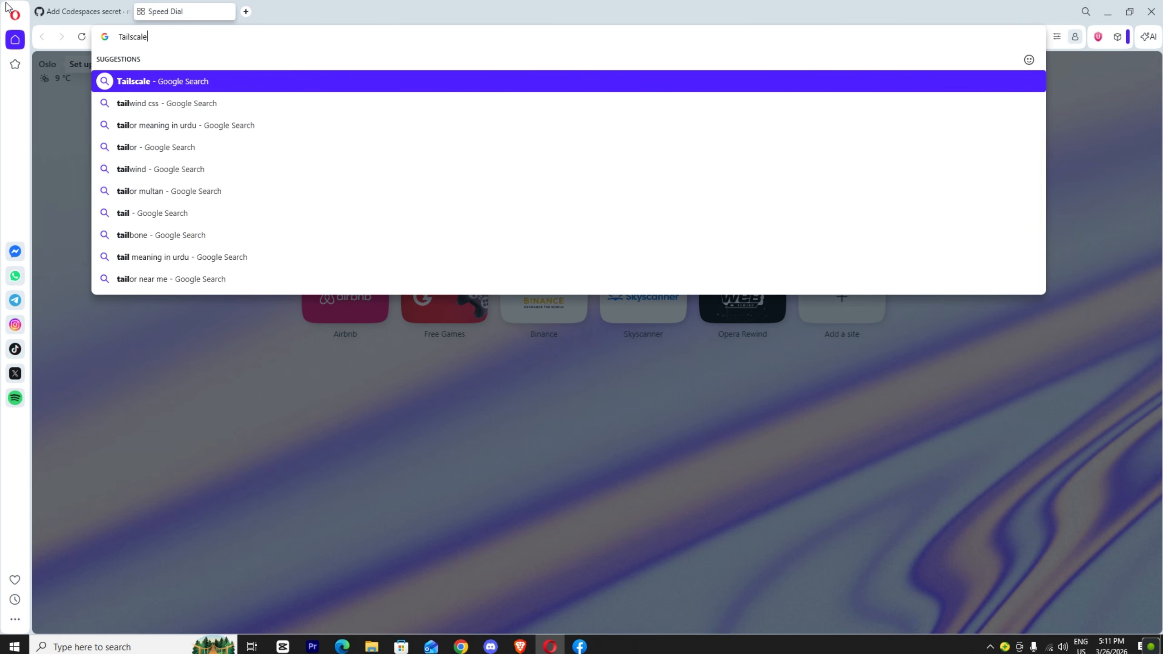
key(Return)
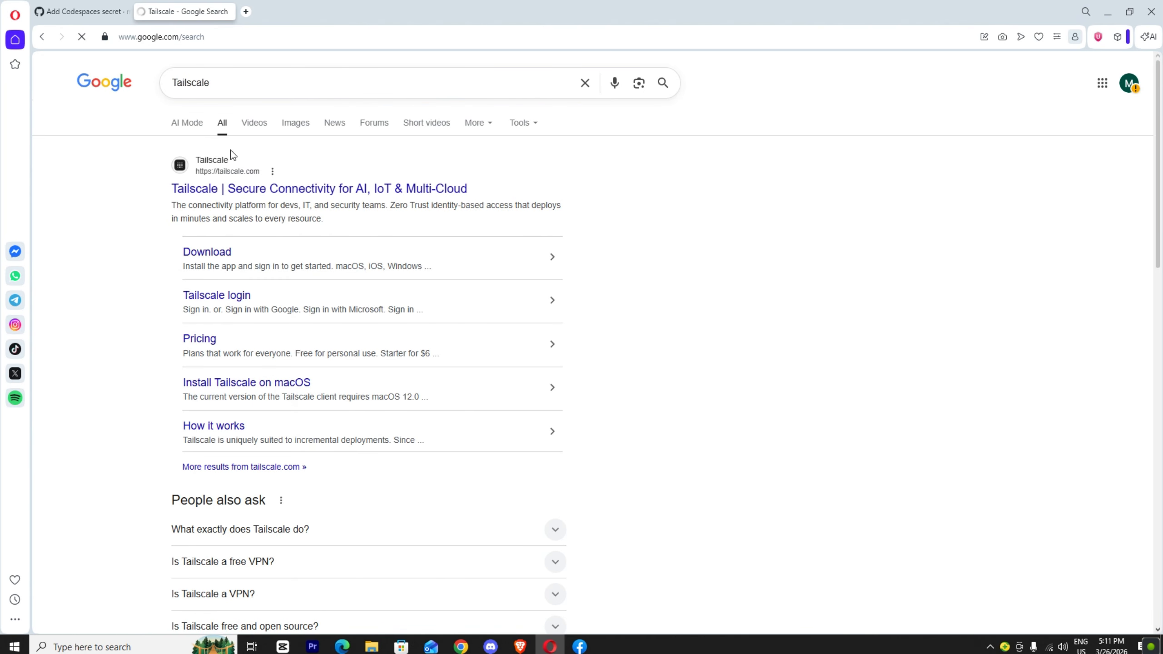
drag(230, 150, 258, 163)
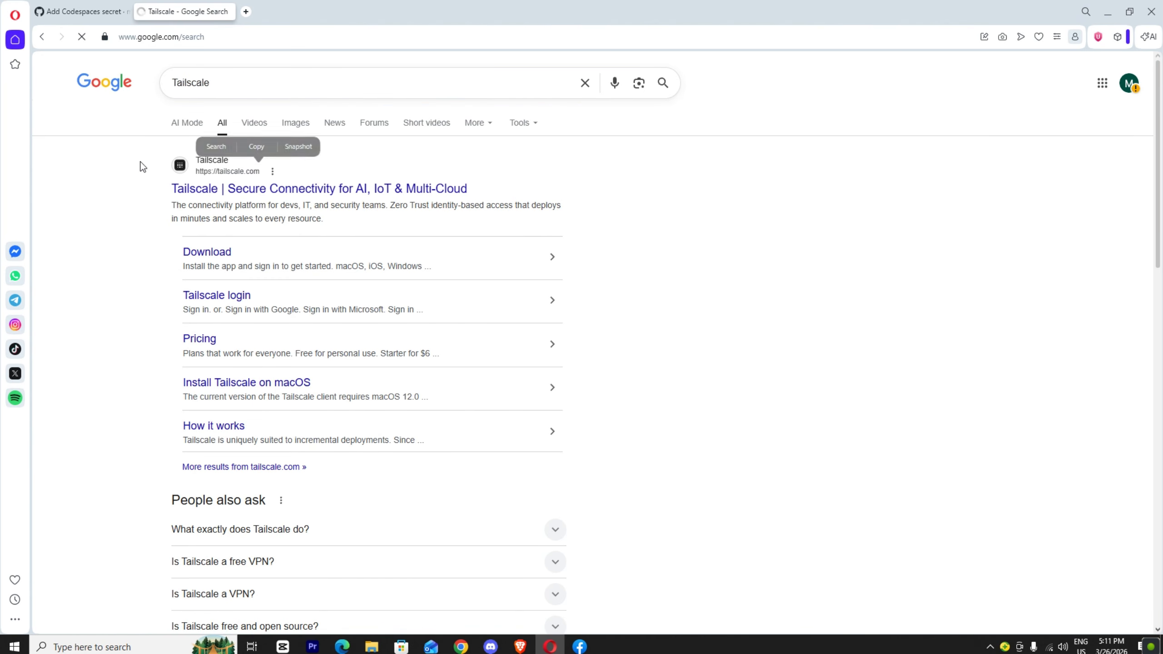
click(193, 189)
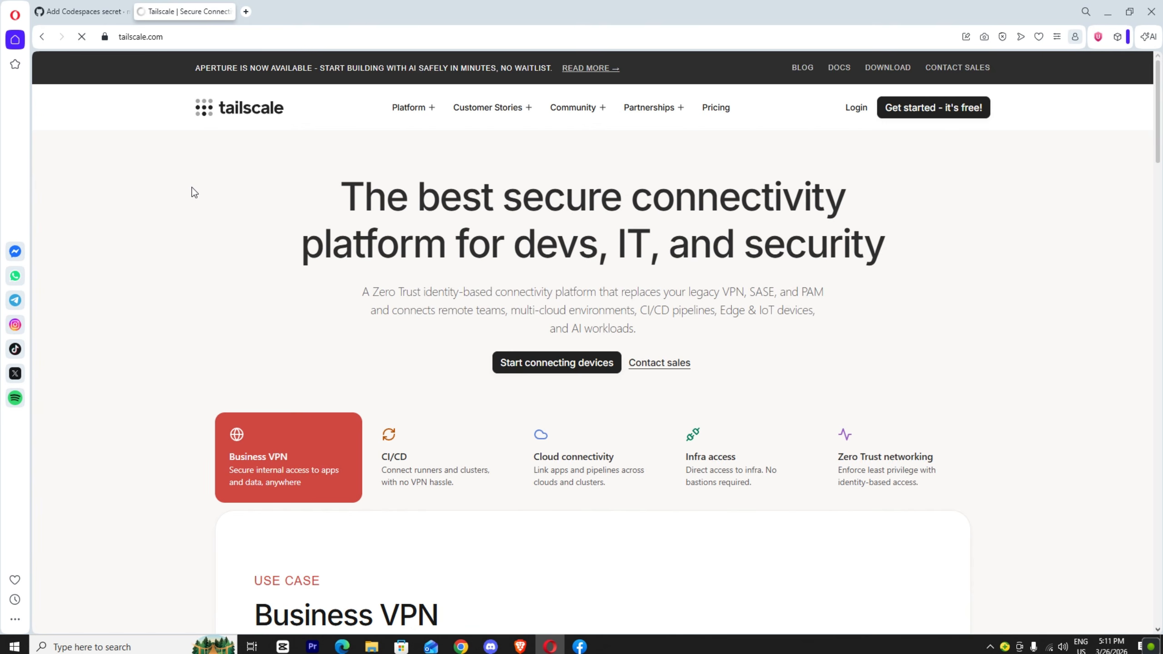
click(951, 117)
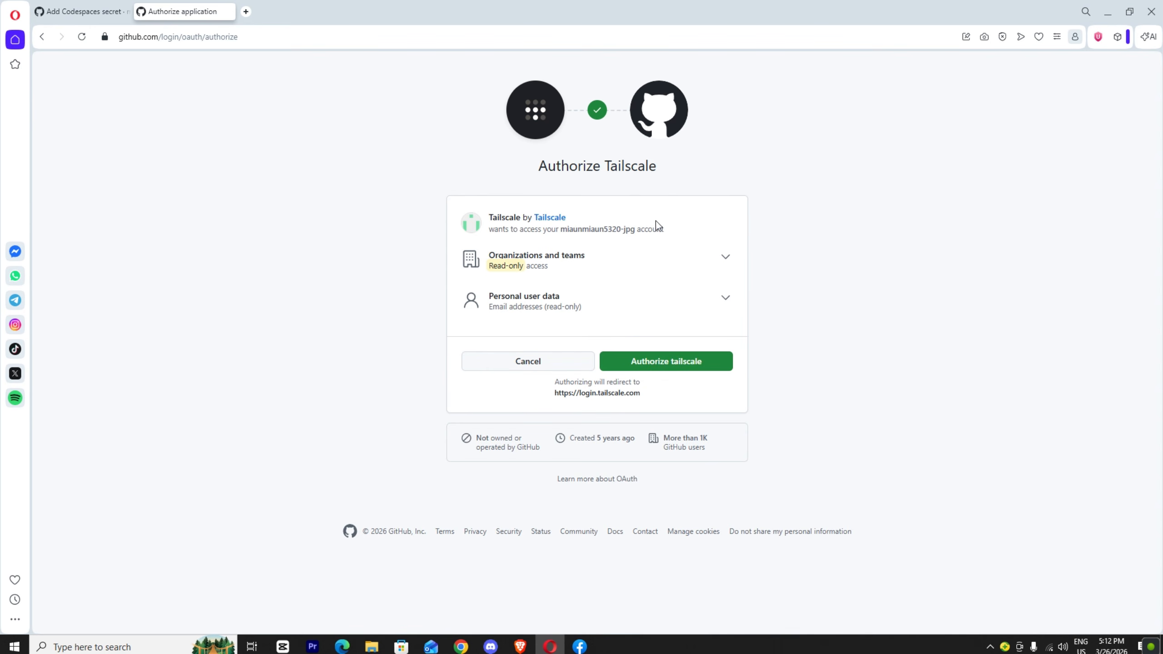
click(683, 366)
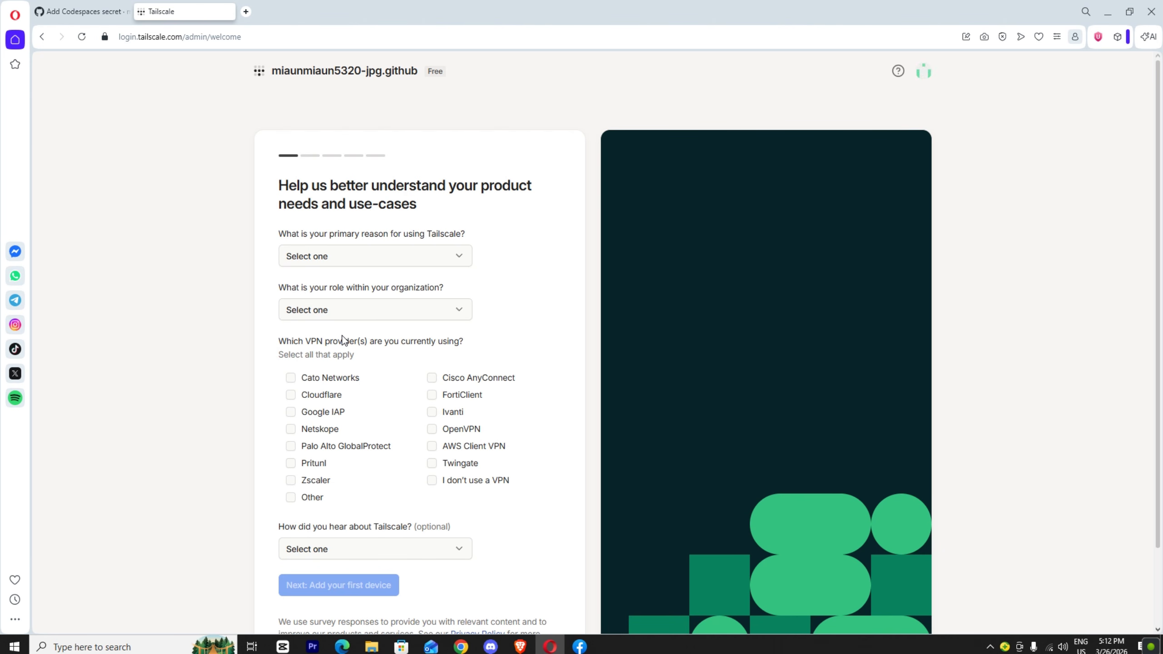
- Complete the Tailscale survey with Application Testing as the reason, Engineer as the role and no VPN in use, and continue to adding a device
click(317, 256)
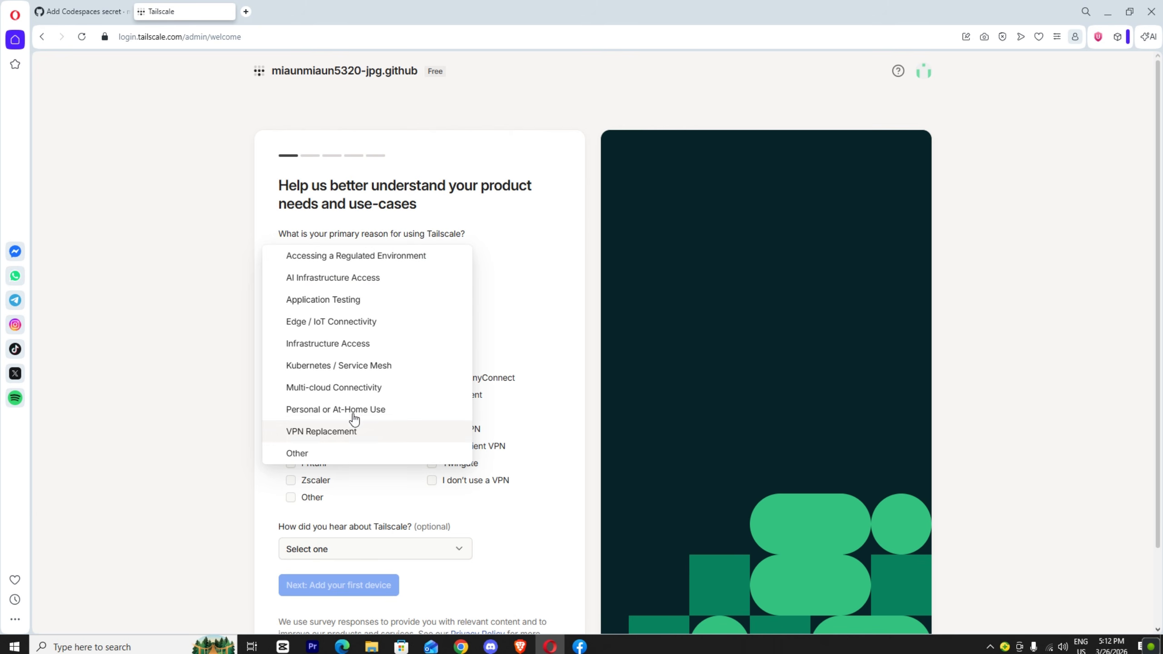
click(324, 297)
click(318, 311)
click(311, 312)
scroll(328, 360, down, 2)
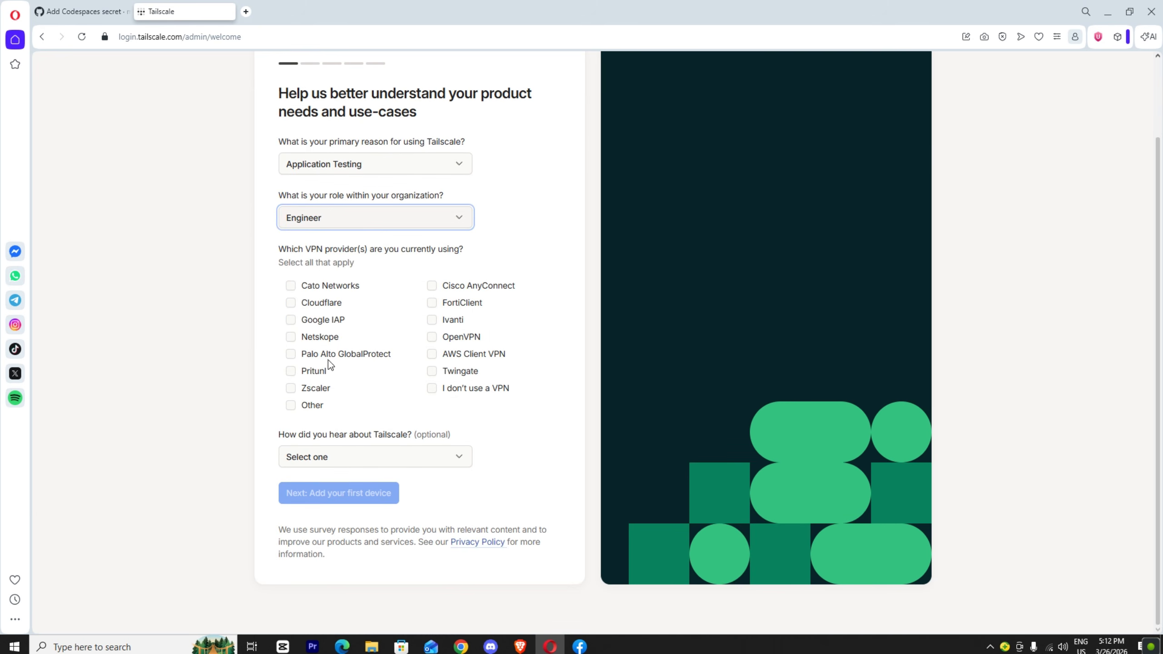
click(432, 388)
click(339, 456)
click(307, 588)
click(295, 495)
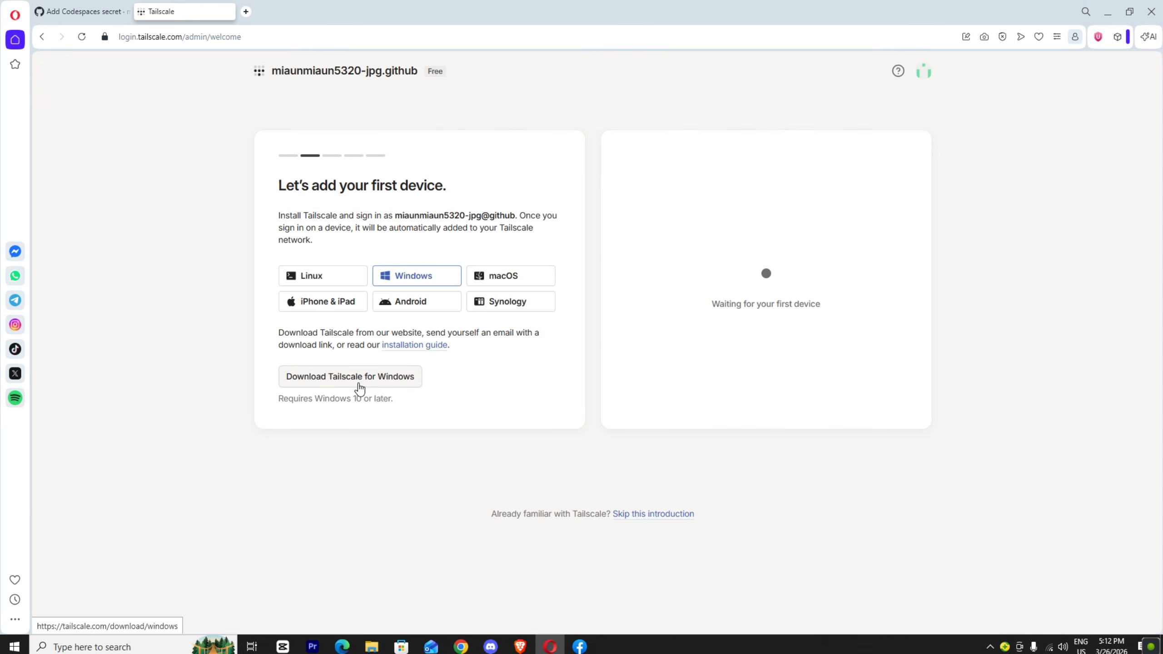
- Download the Tailscale installer for Windows and open the downloaded file
click(355, 379)
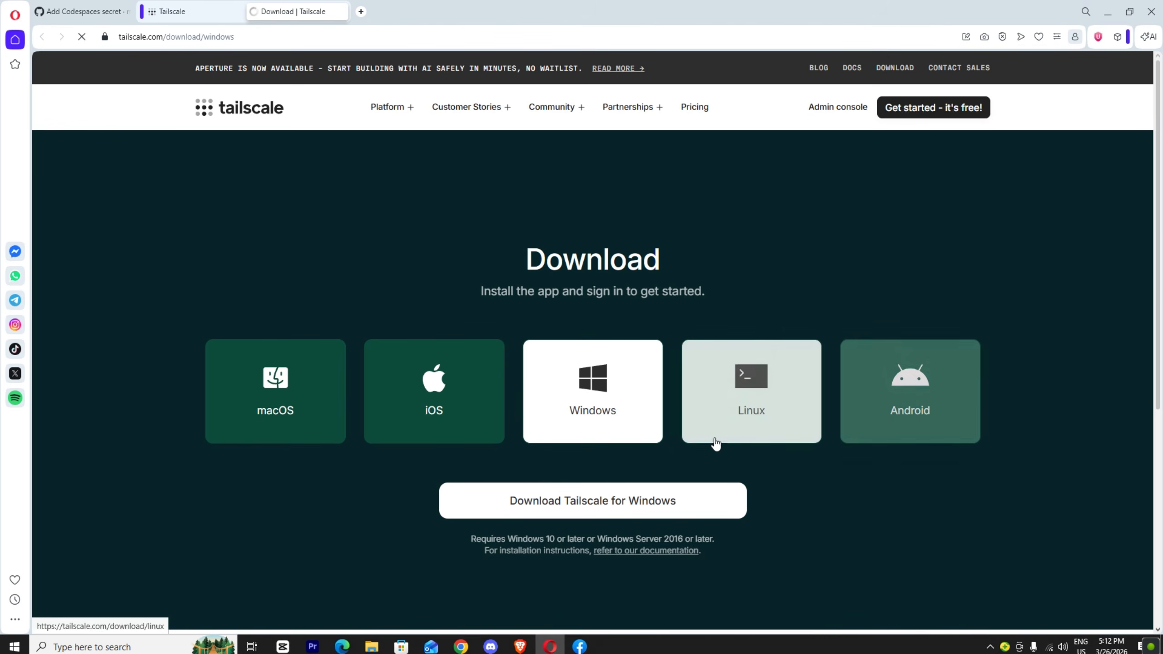
click(646, 502)
click(470, 306)
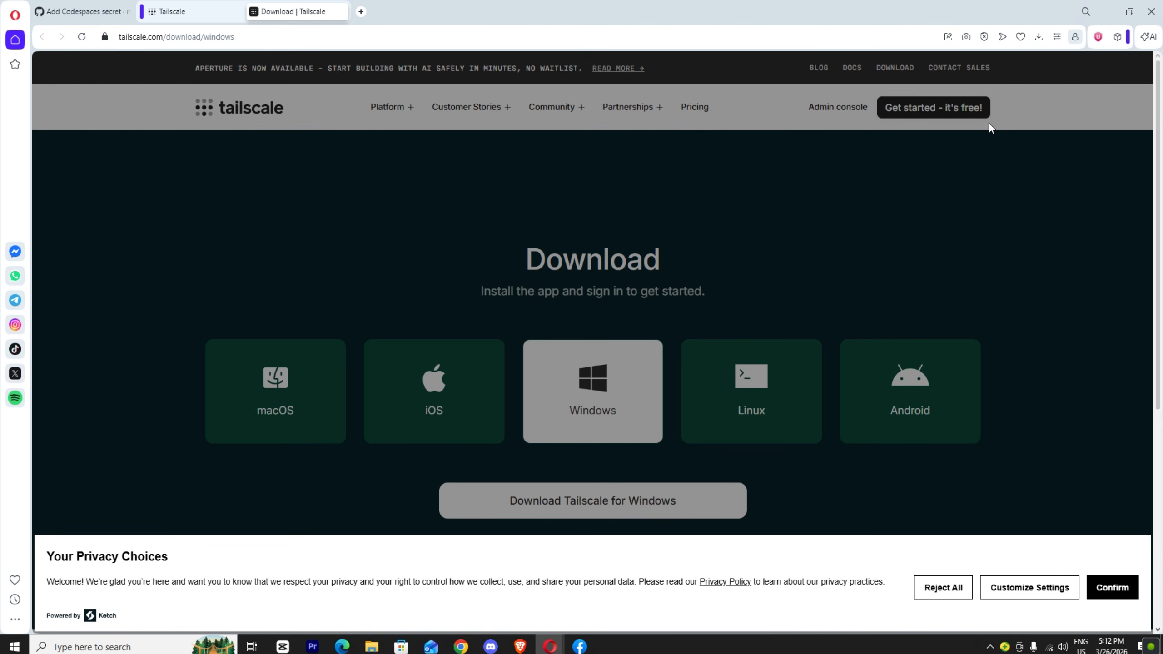
- Run the Tailscale setup, accept the license terms and install it, allowing changes to the device
click(1107, 12)
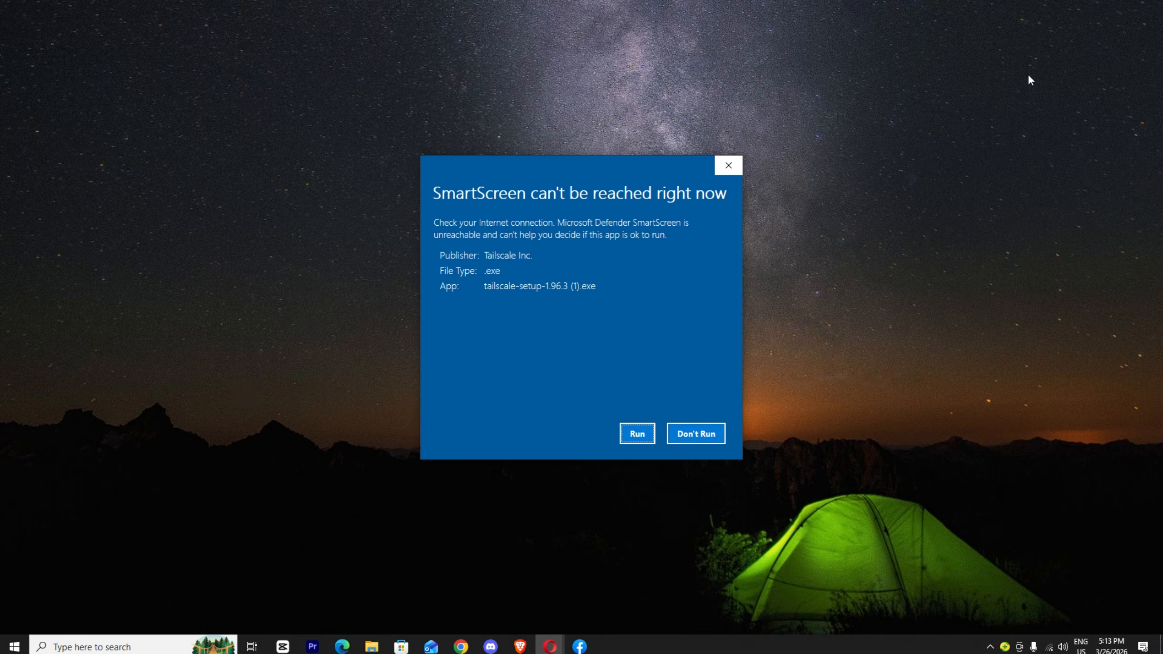
click(631, 440)
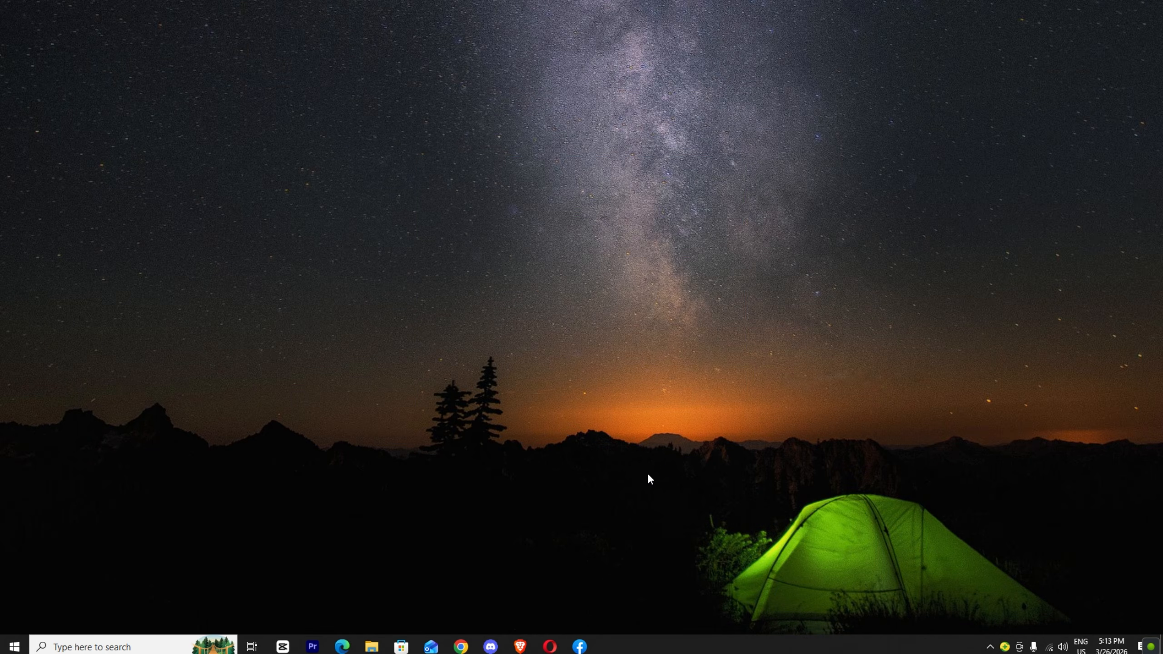
click(603, 398)
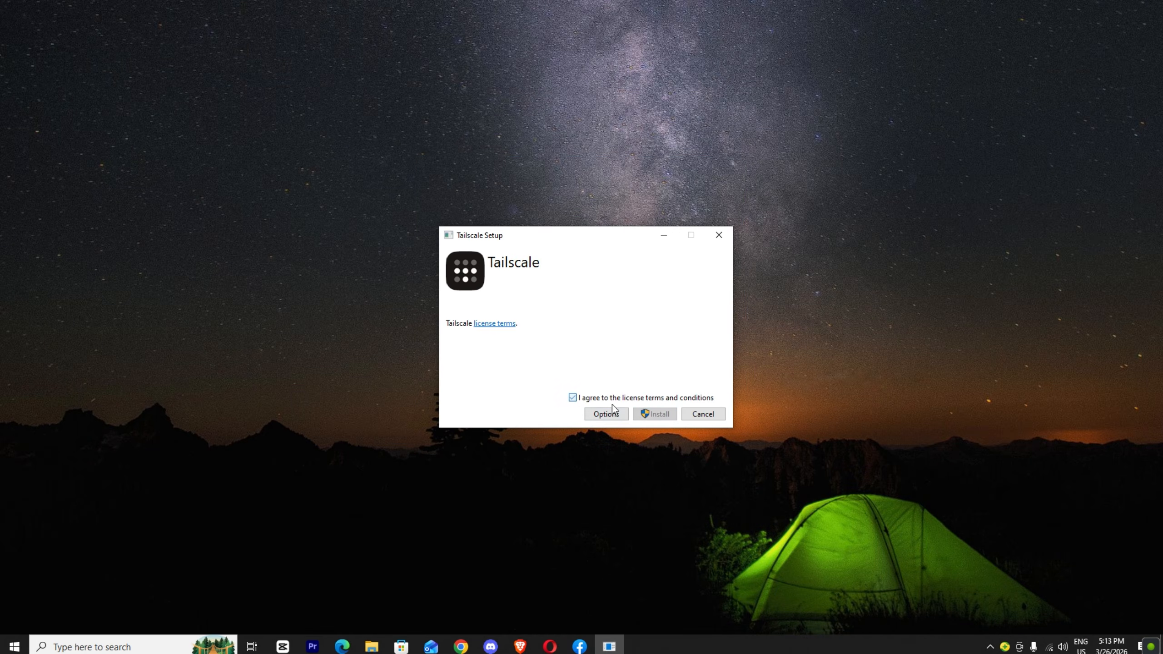
click(648, 413)
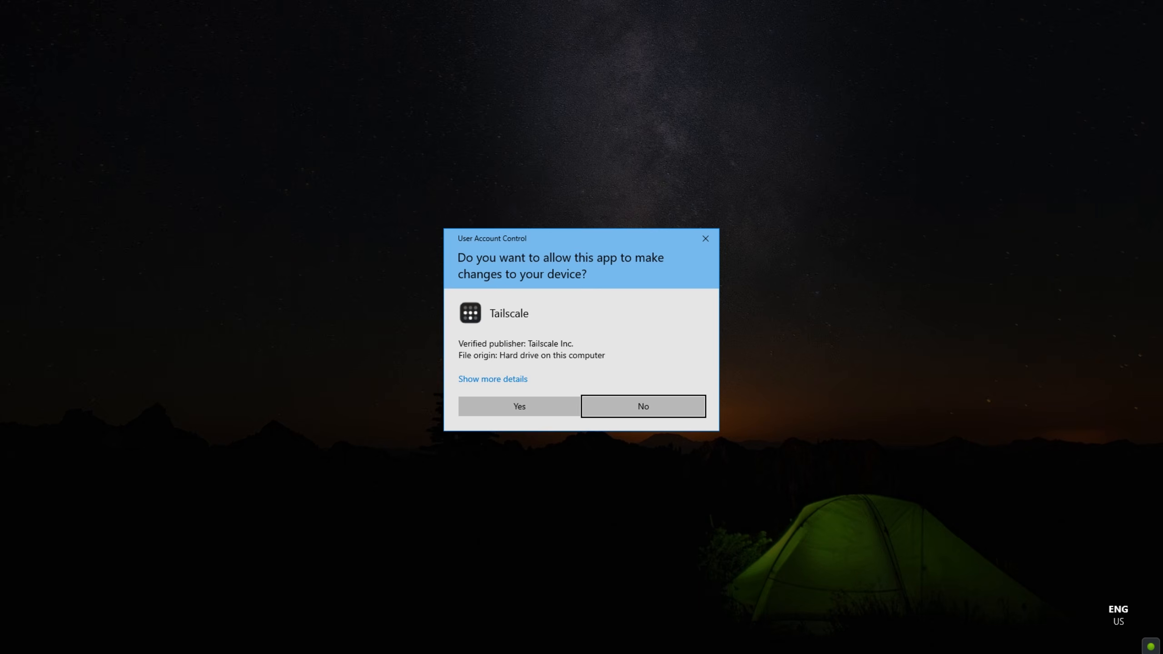
click(559, 410)
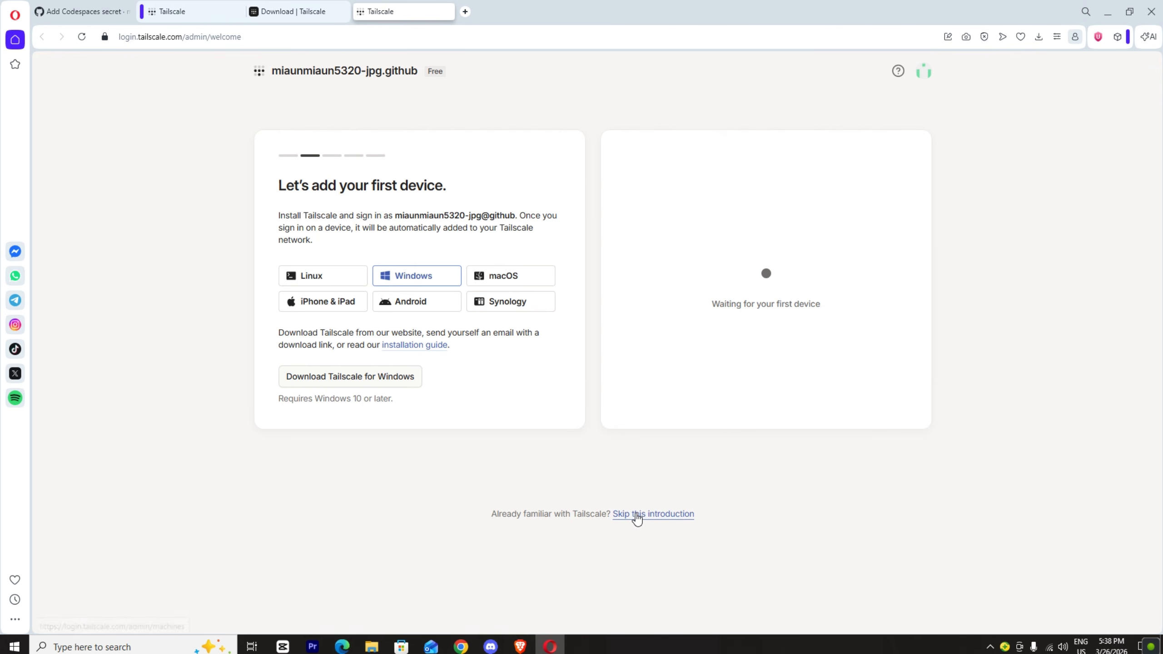
- Skip the Tailscale introduction and go to the Machines page
click(637, 514)
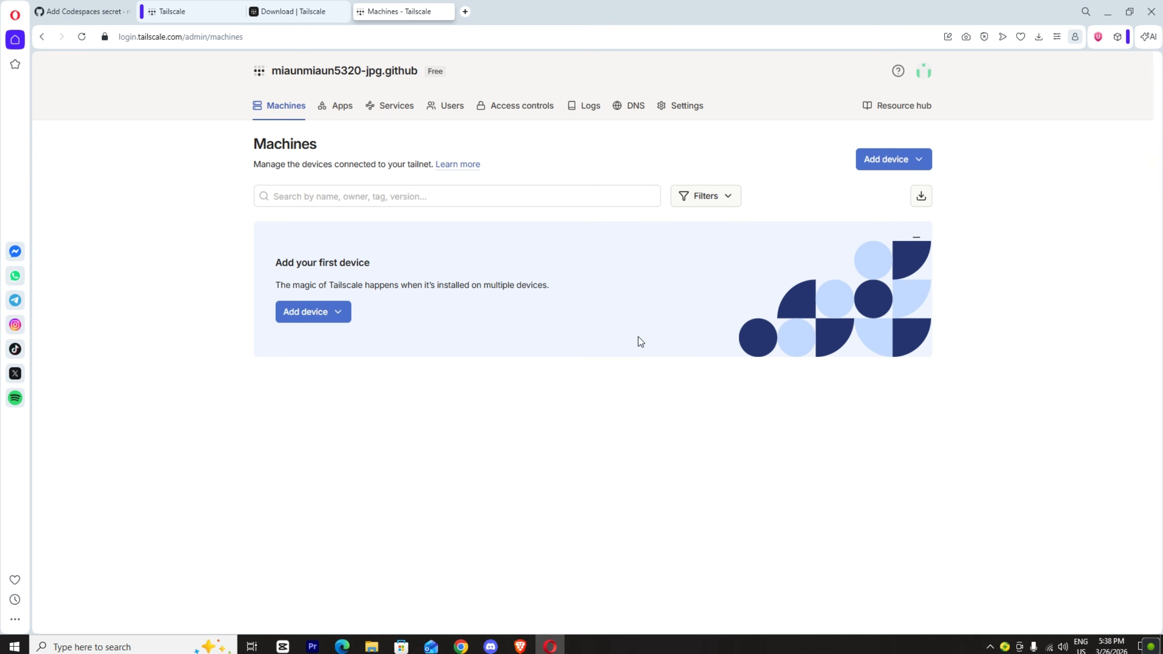
click(888, 160)
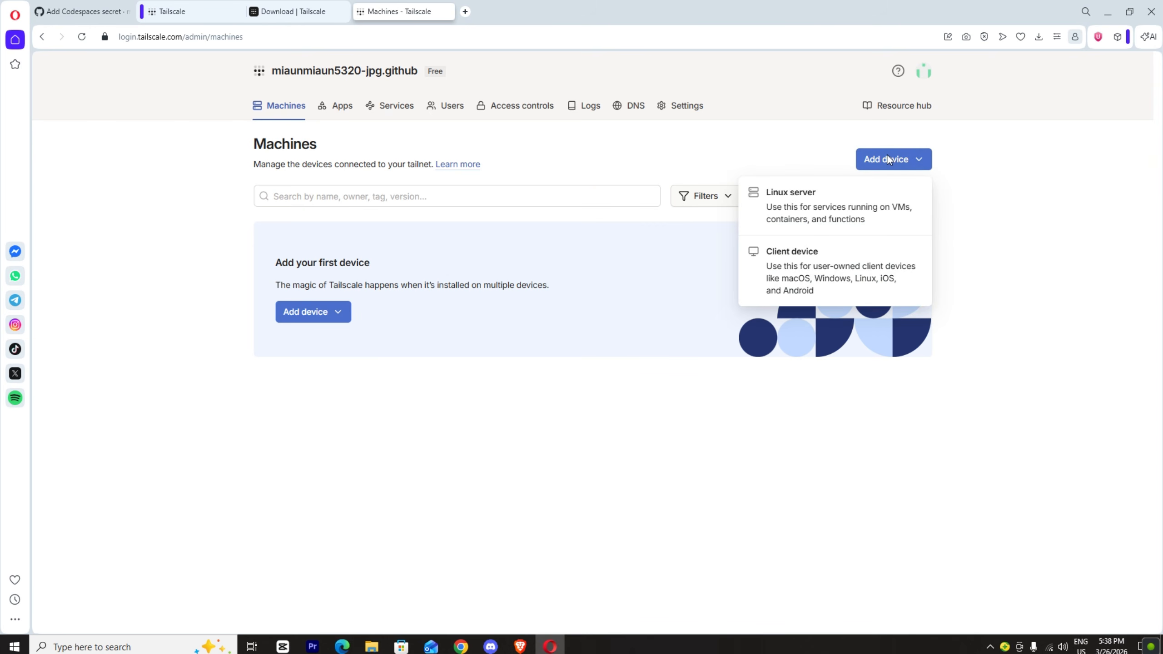
click(831, 278)
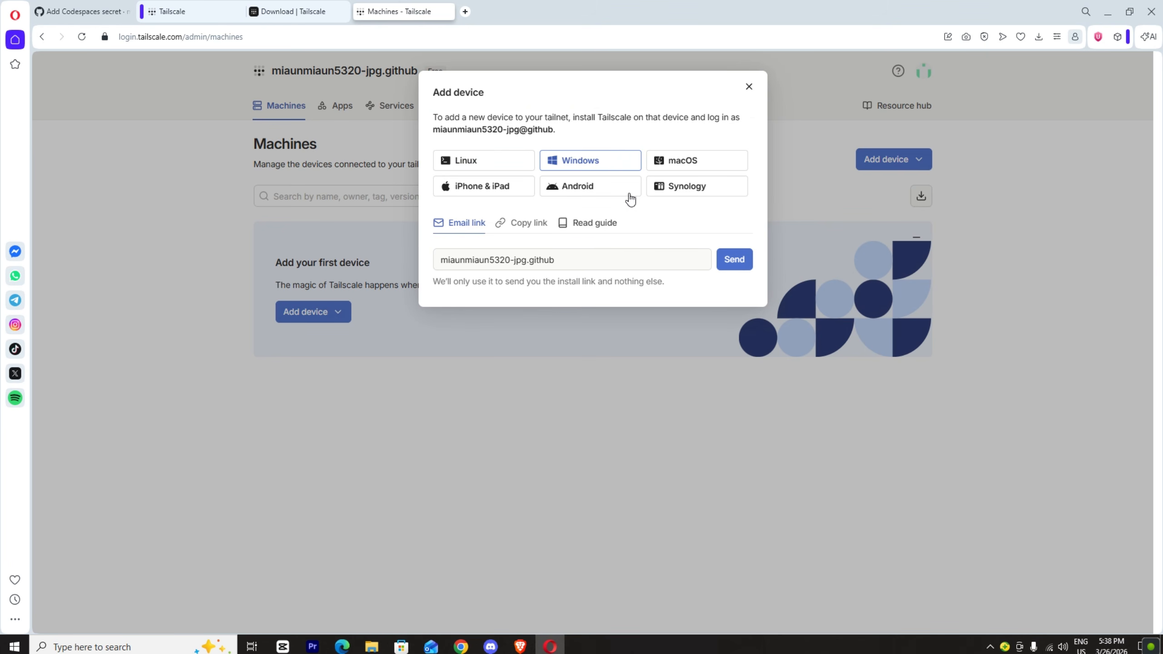
click(748, 87)
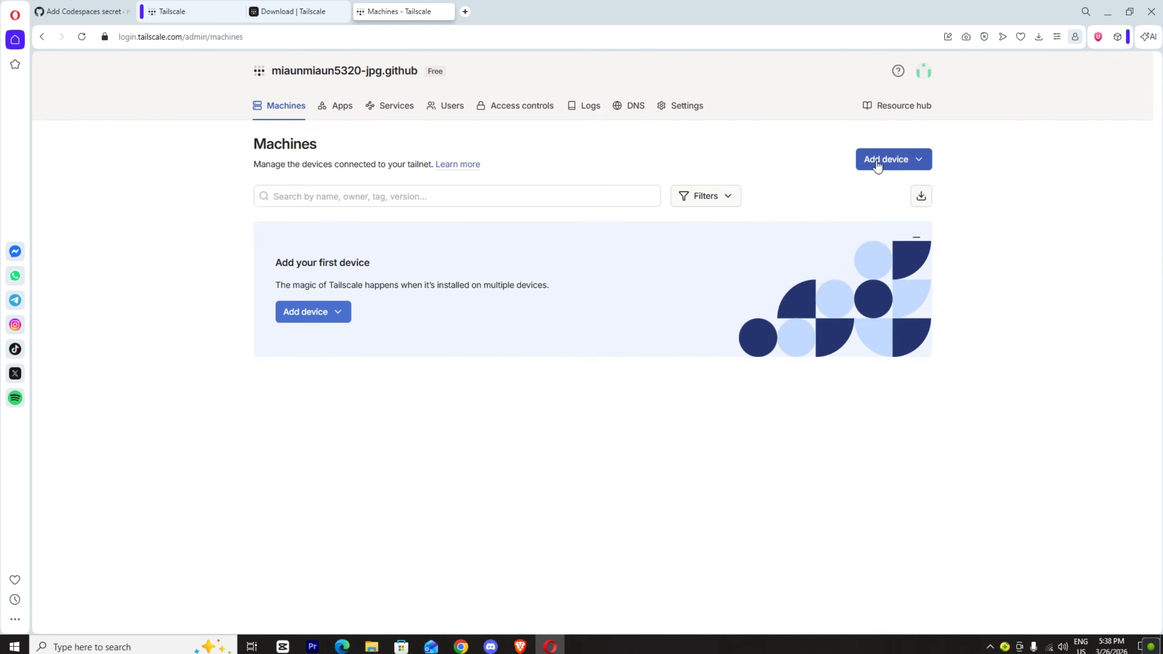
click(878, 165)
click(981, 211)
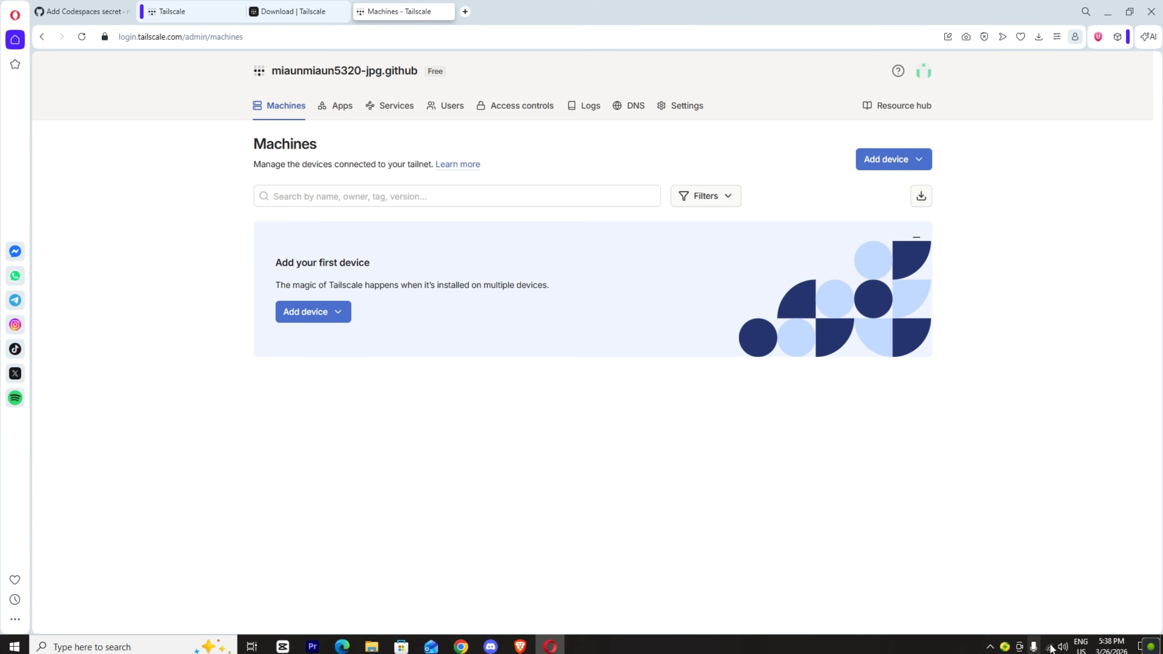
click(990, 646)
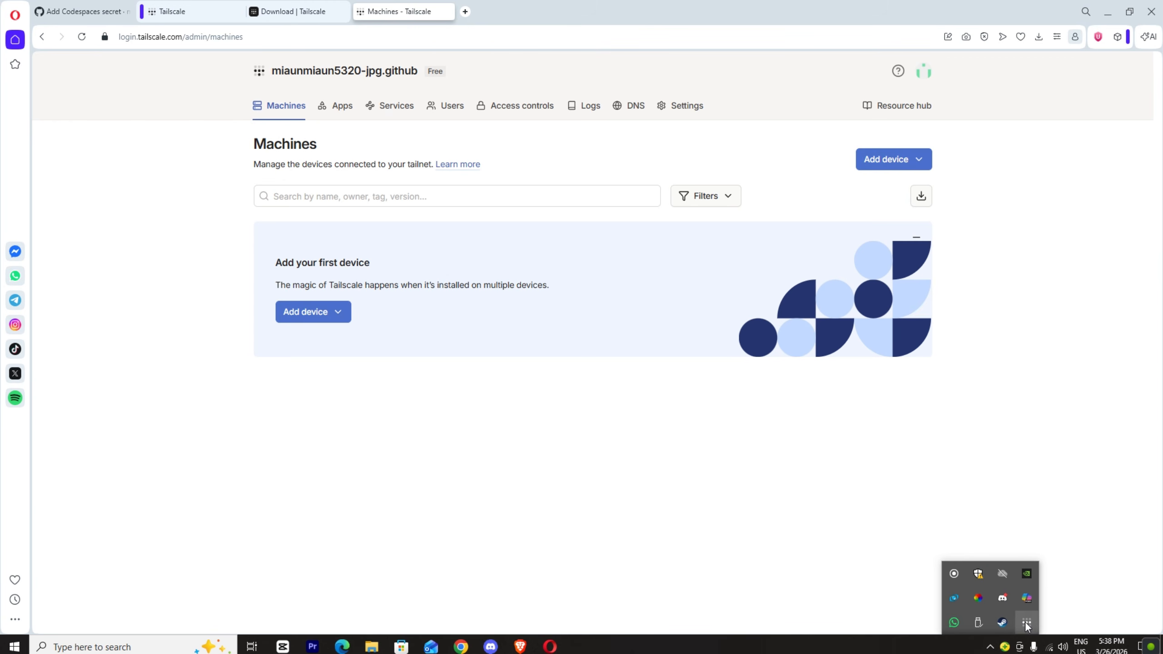
click(698, 566)
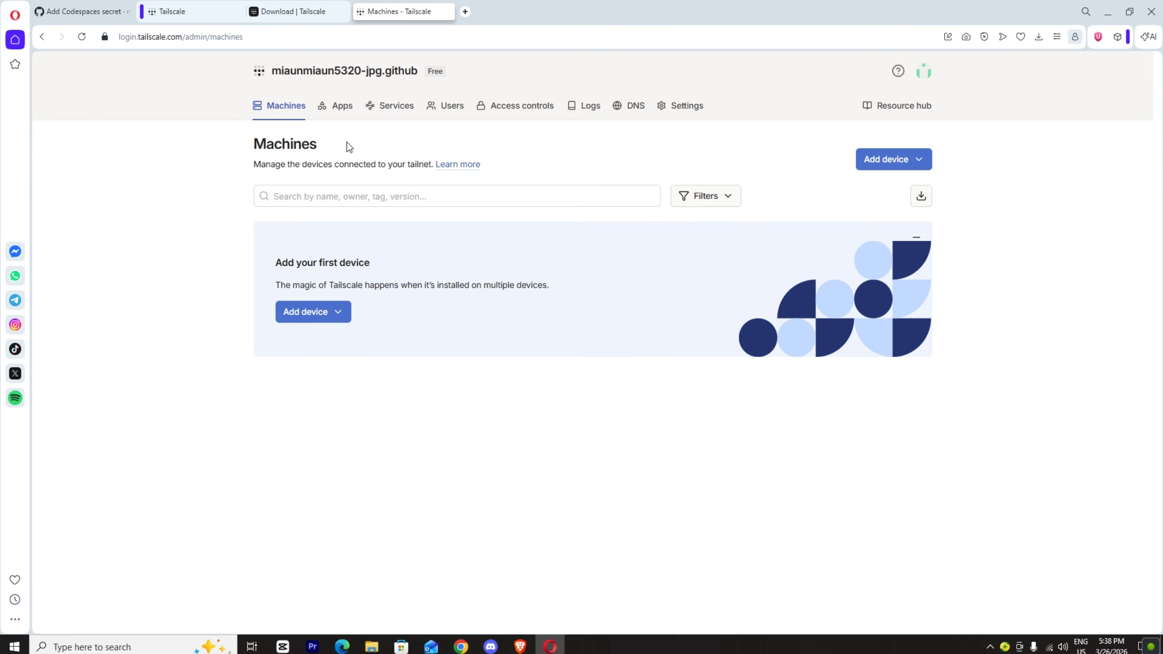
- Add a client device by requesting the Windows install link by email, and close the Add device dialog
click(318, 326)
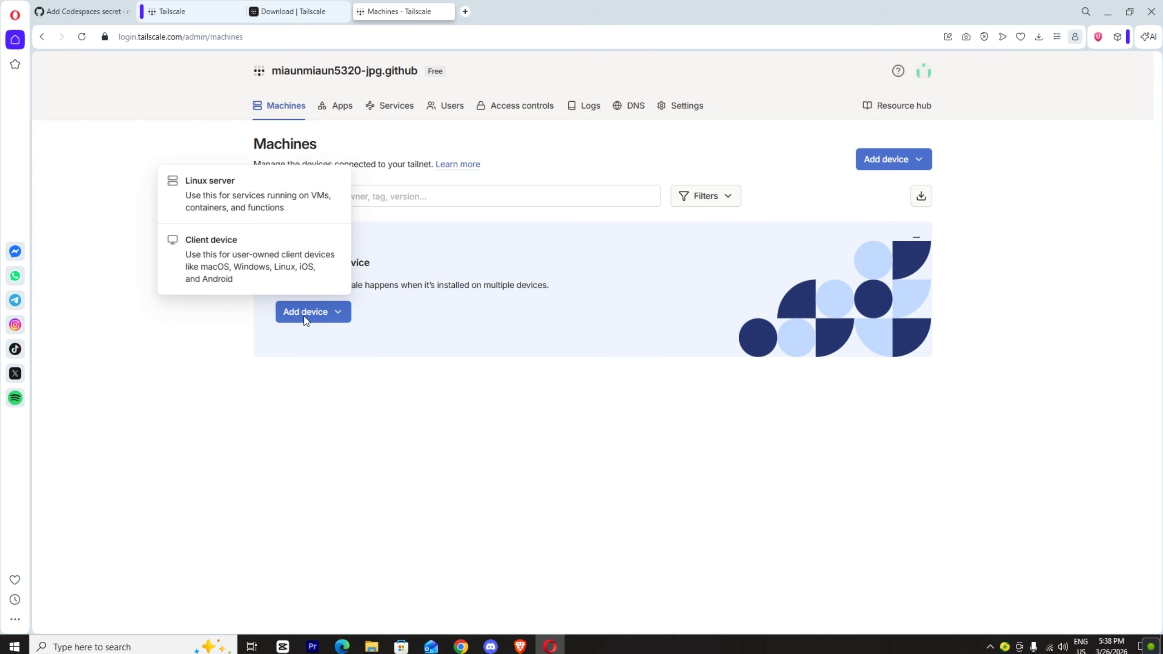
click(294, 271)
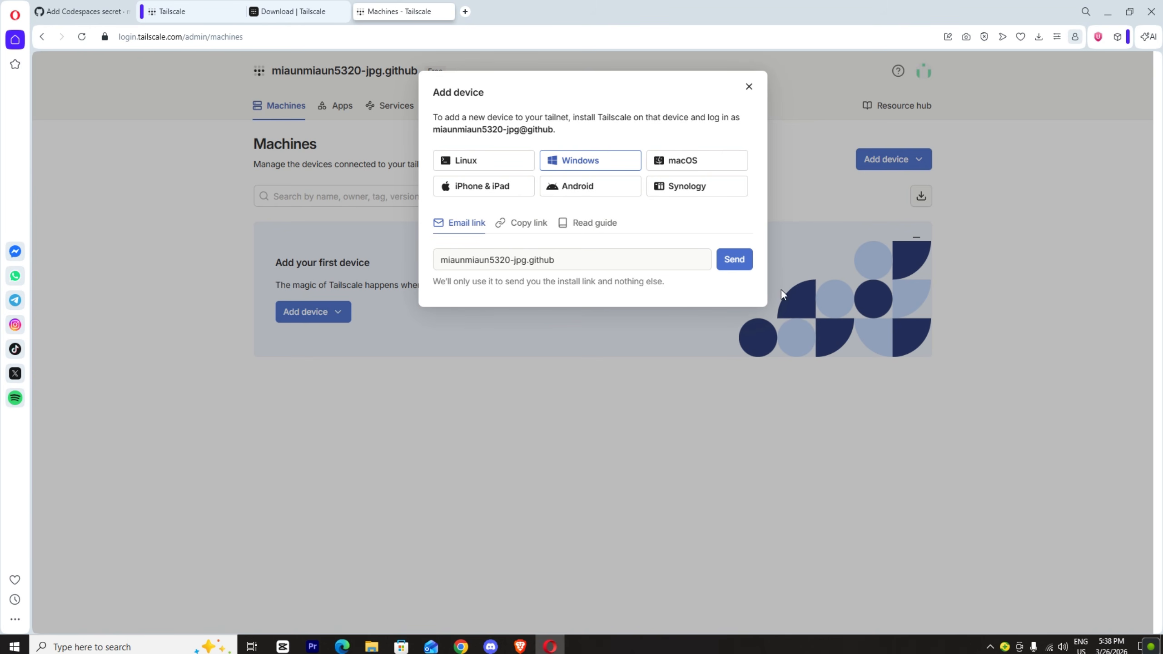
click(746, 266)
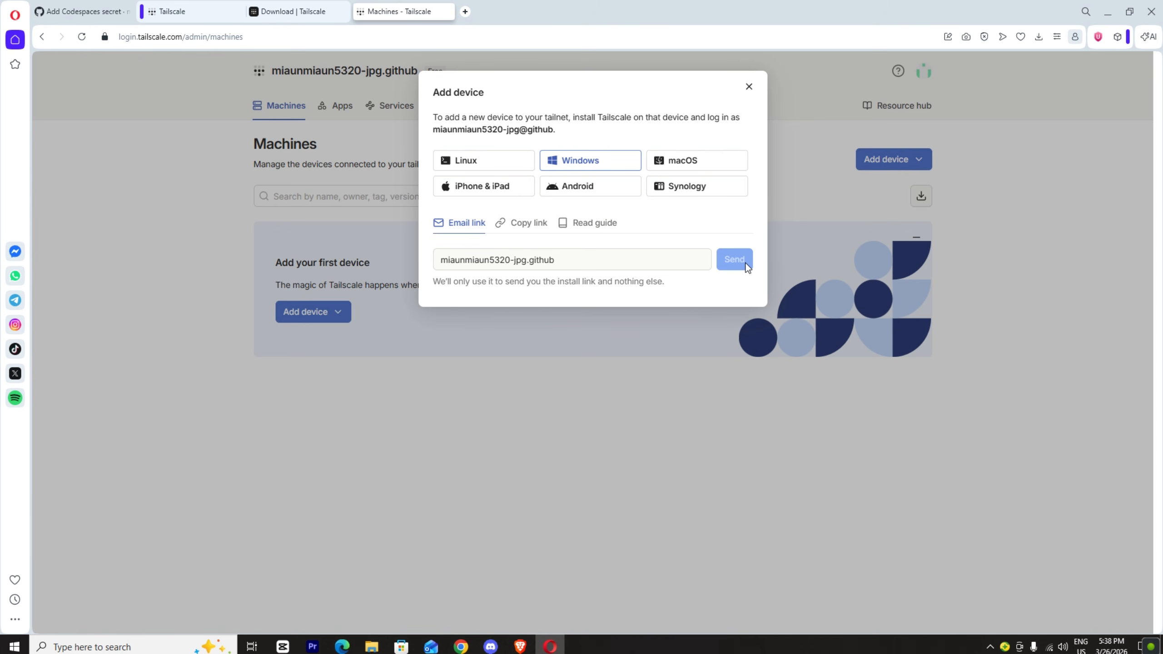
click(622, 424)
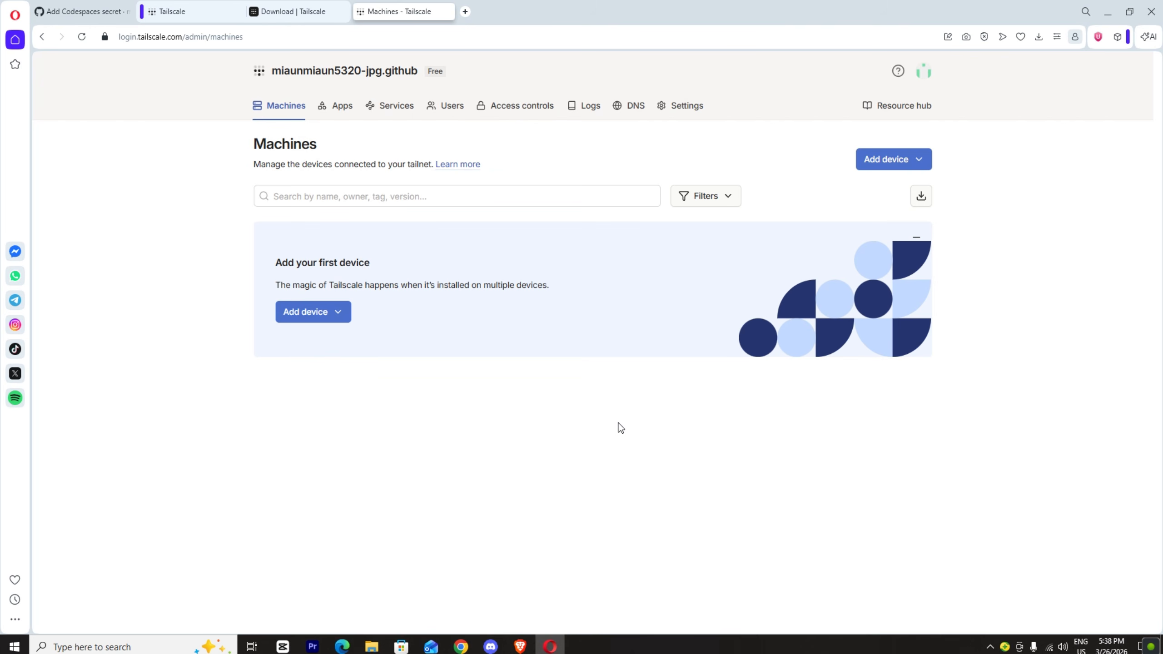
- Launch Tailscale on the PC and log out of the account currently connected in its client
click(988, 646)
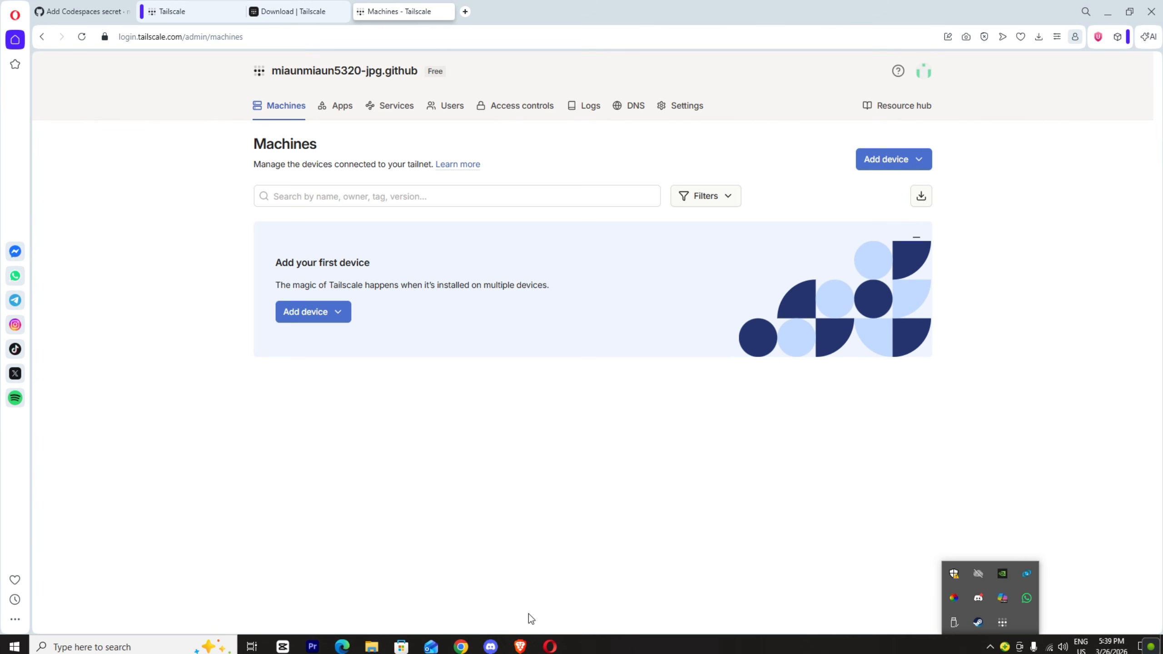
click(137, 646)
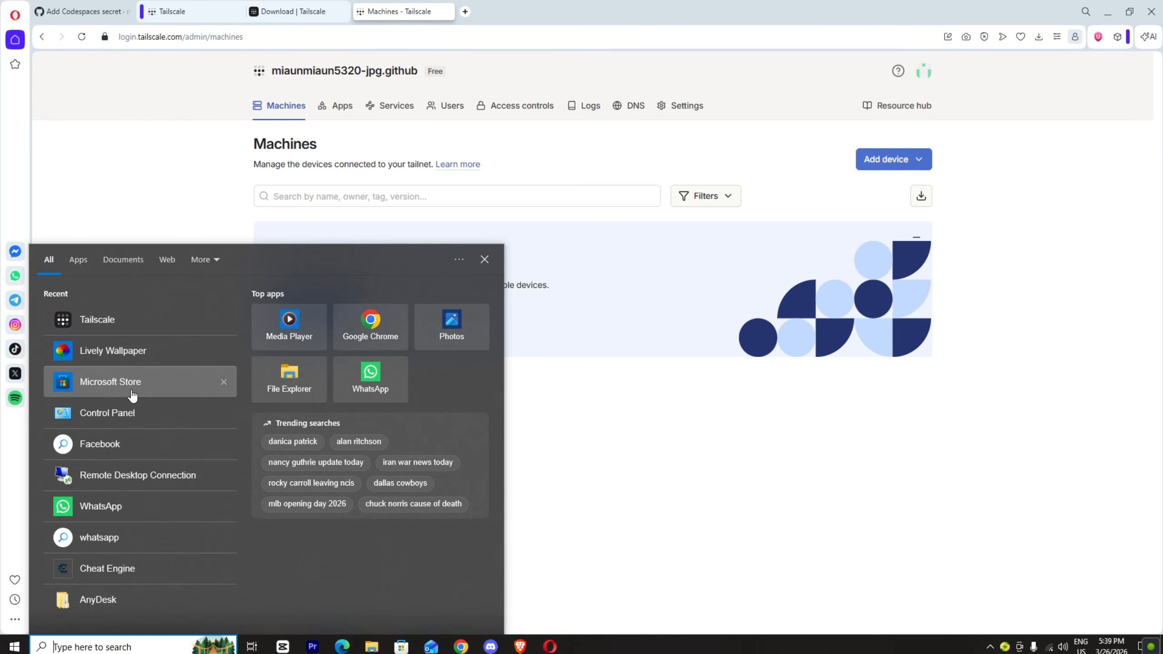
right_click(109, 320)
click(127, 331)
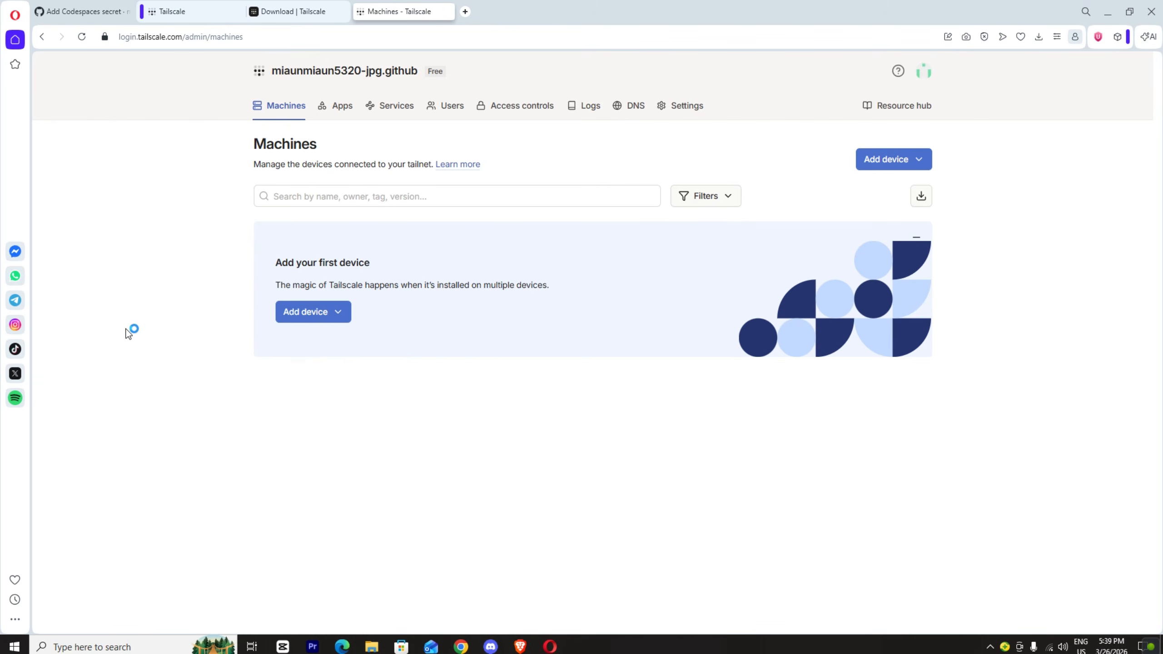
click(484, 413)
click(990, 645)
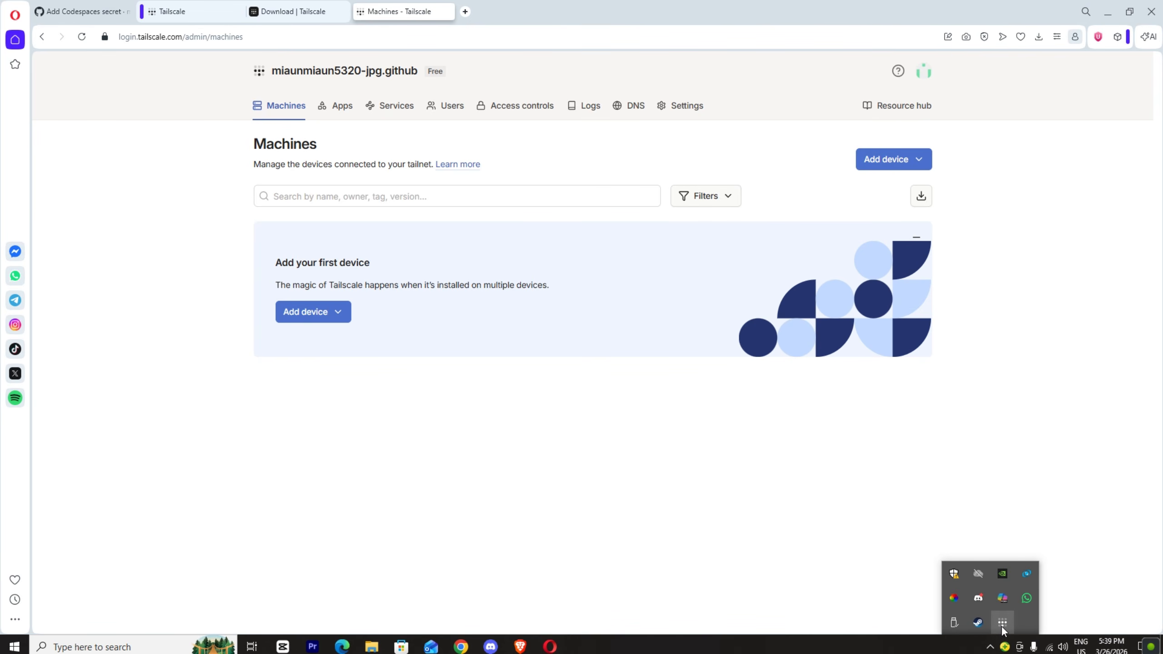
click(1001, 624)
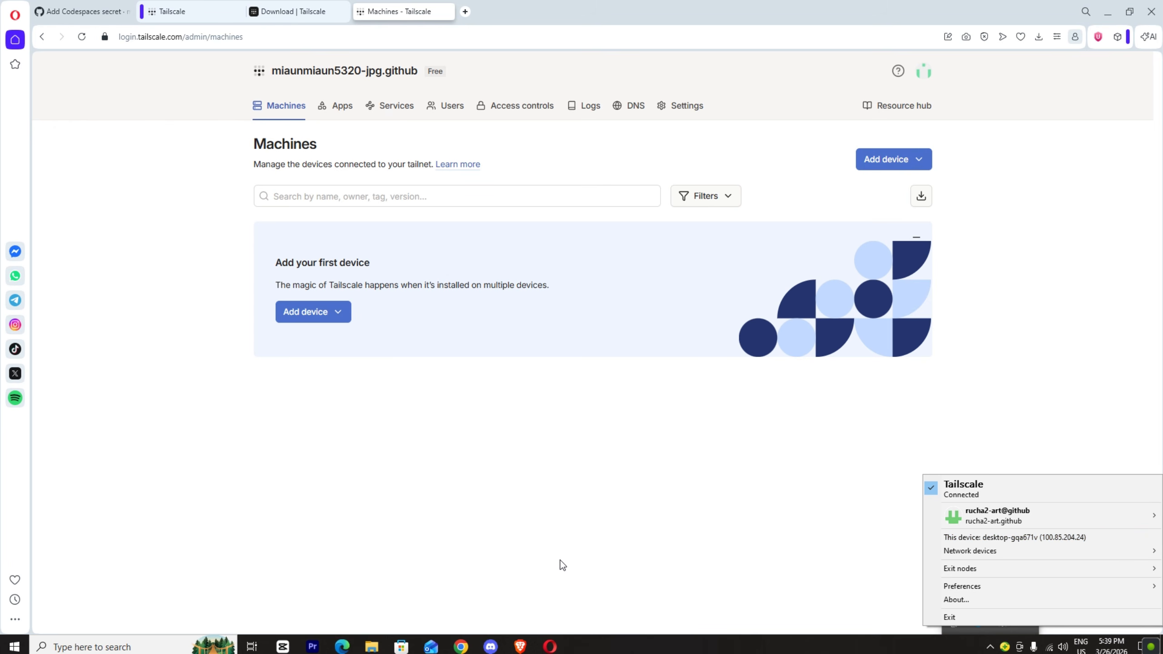
mouse_move(1011, 514)
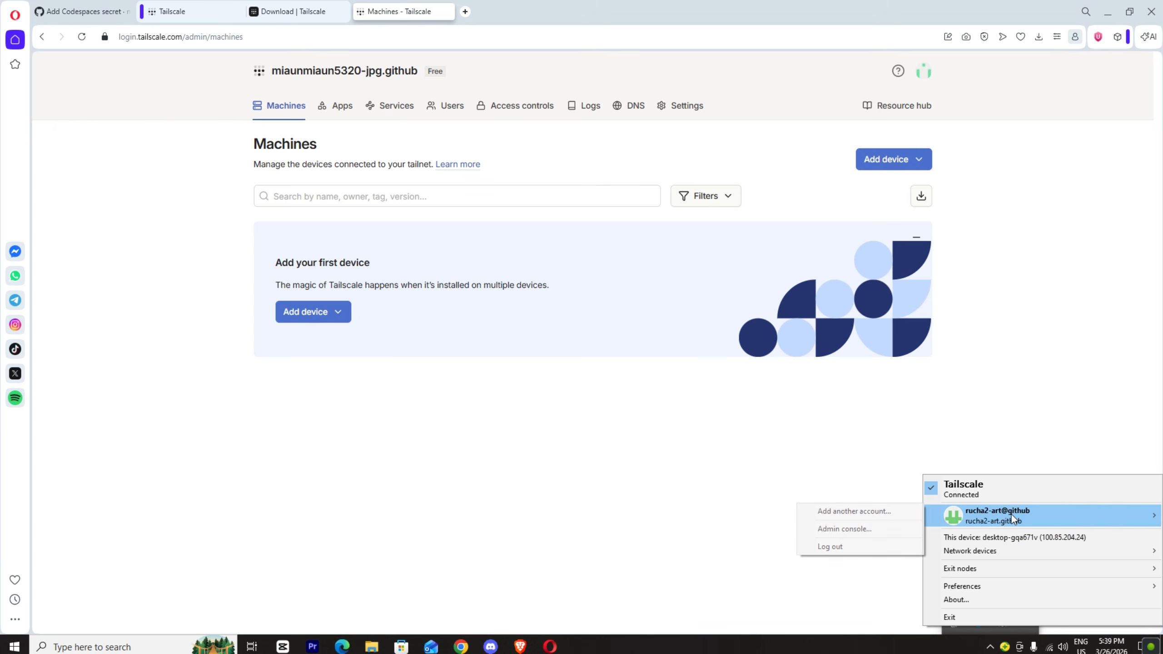
click(805, 549)
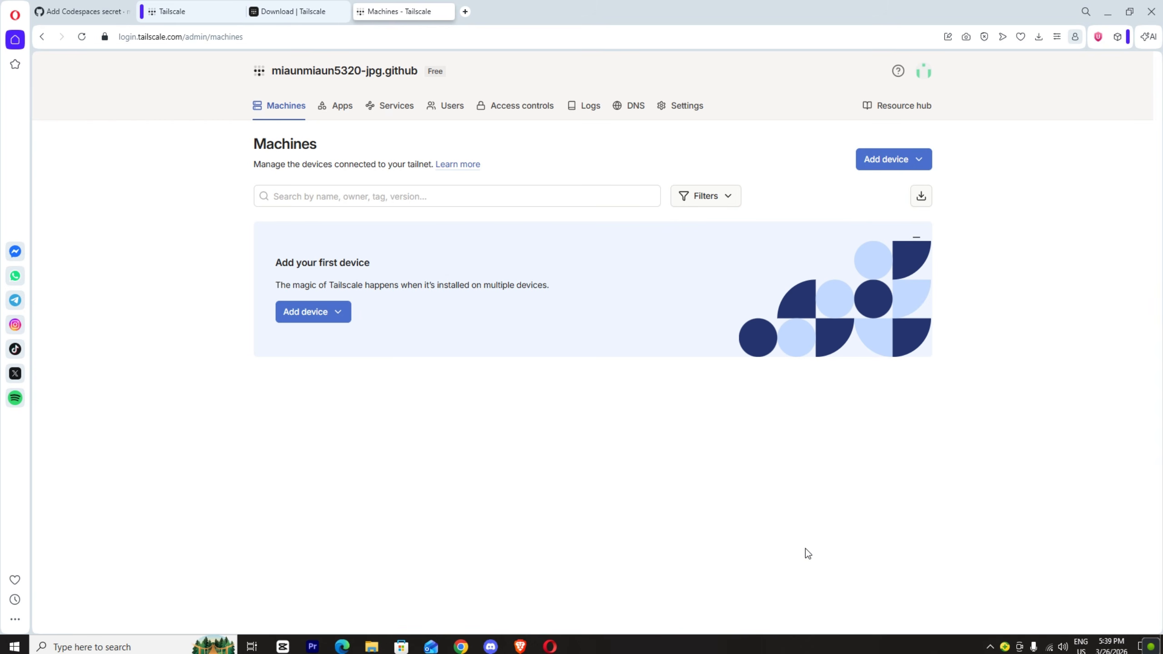
- Start a new login from the Tailscale client, close the duplicate login pages and bring up the remaining sign-in page
click(996, 648)
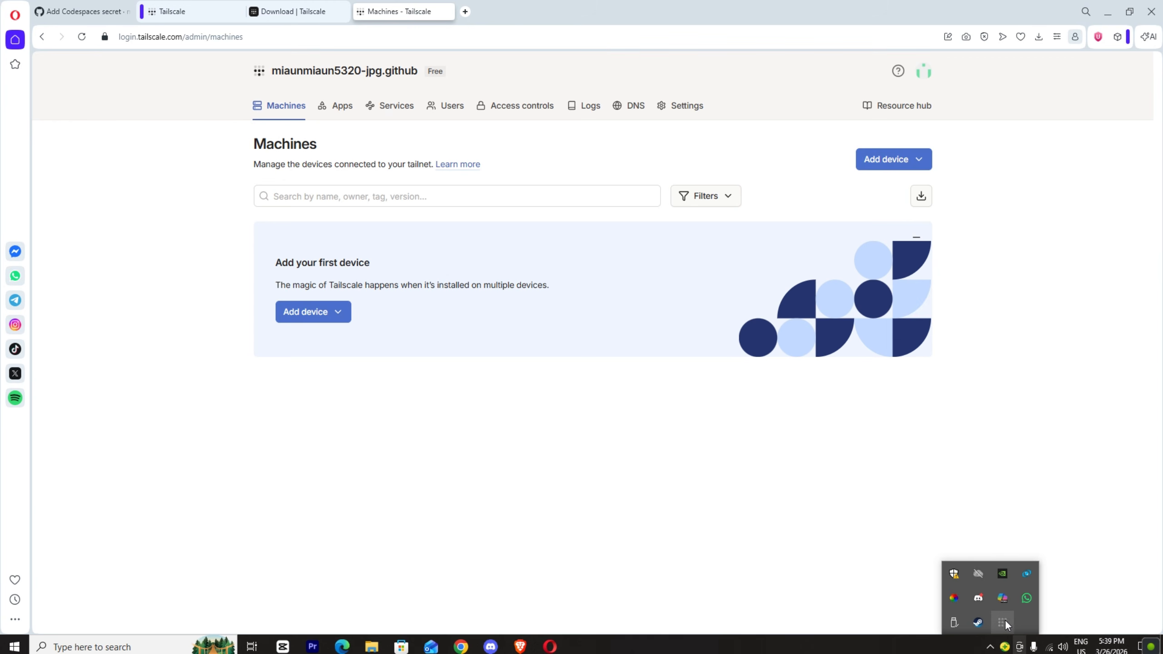
click(1008, 623)
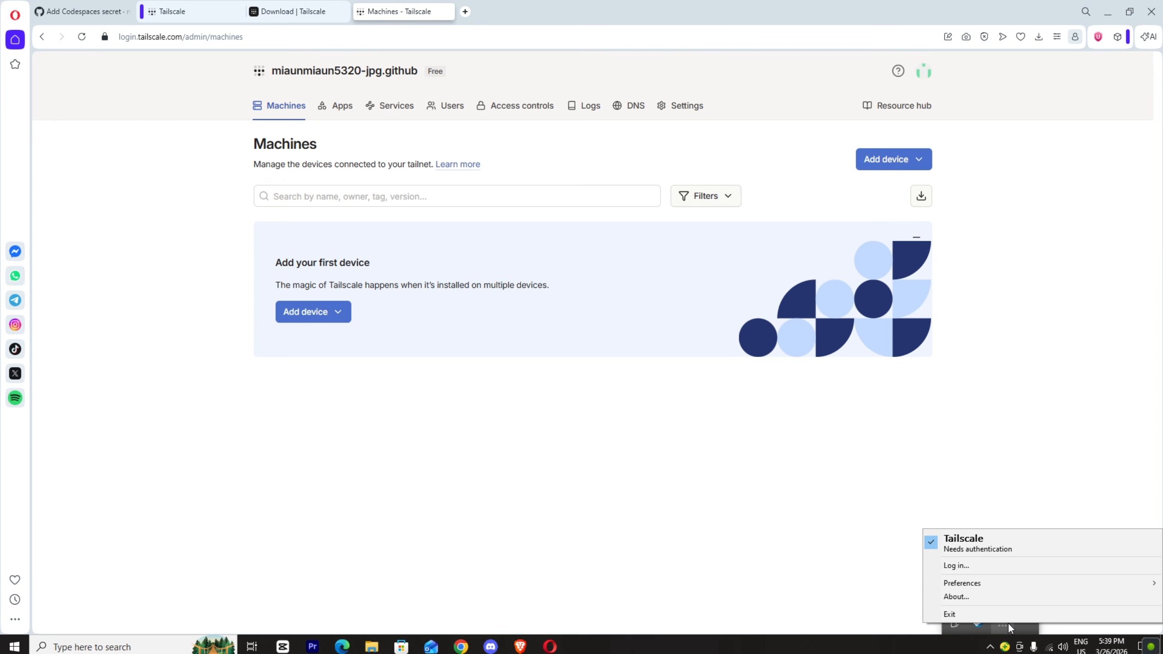
click(972, 565)
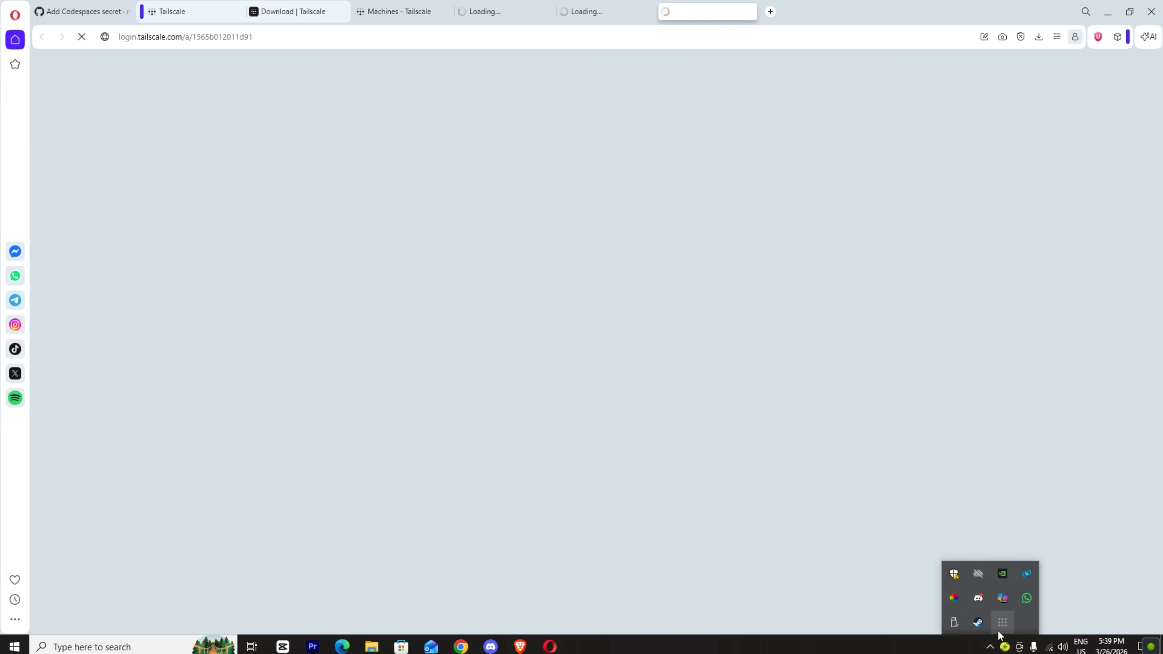
click(501, 13)
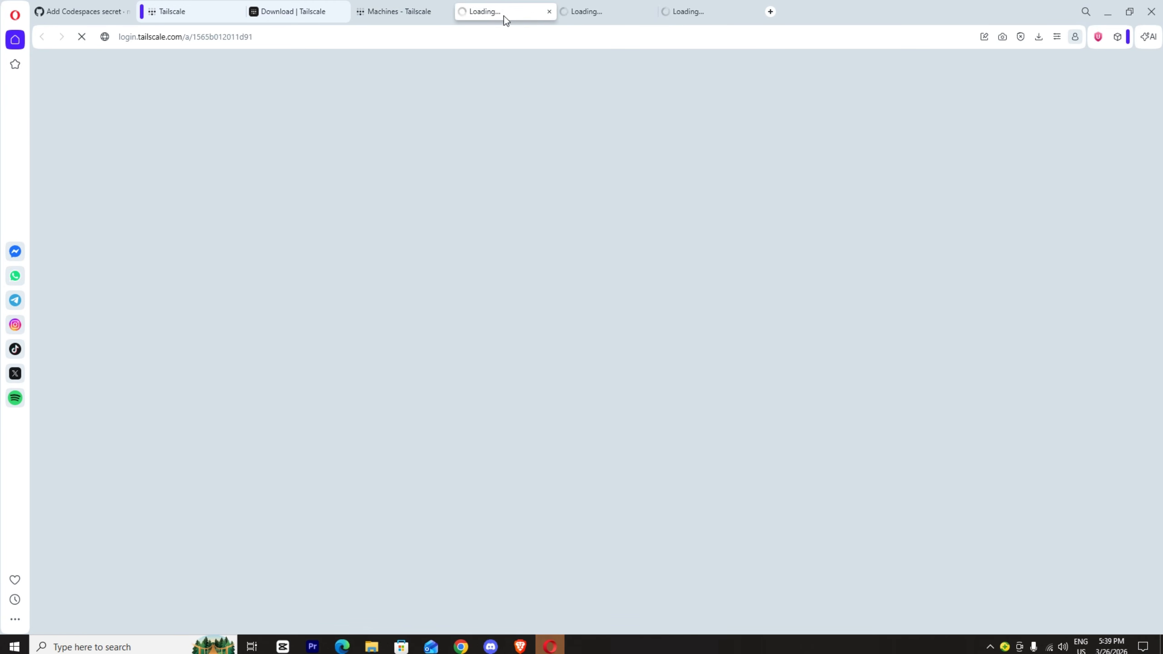
click(548, 12)
click(549, 12)
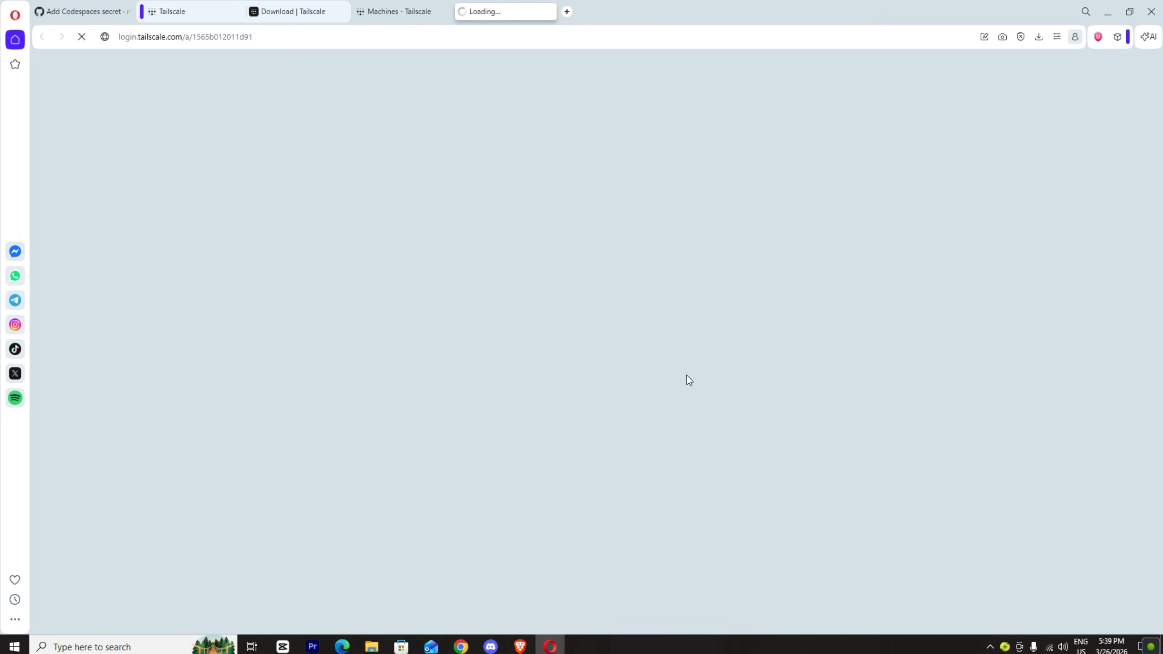
click(91, 646)
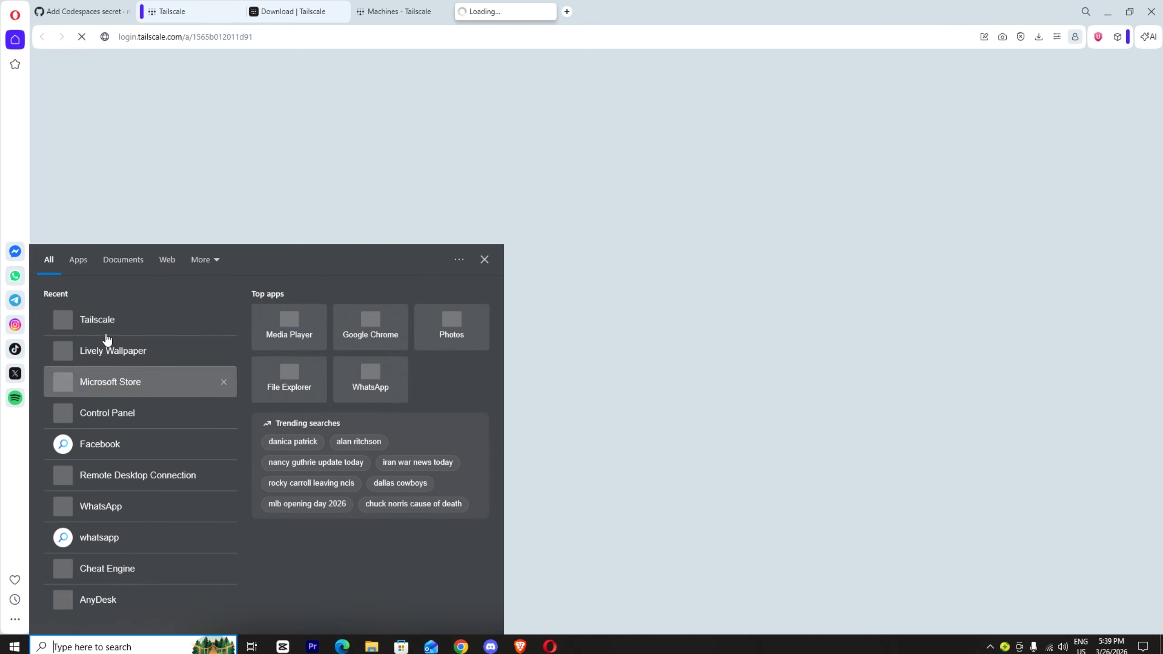
click(104, 336)
click(398, 11)
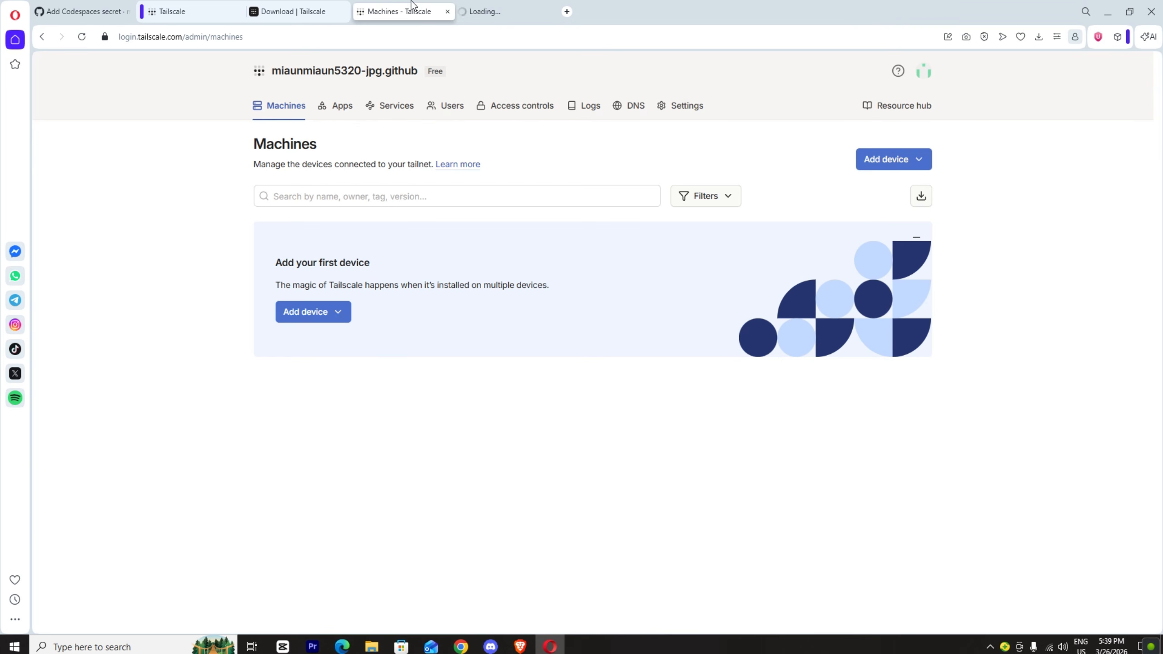
click(494, 11)
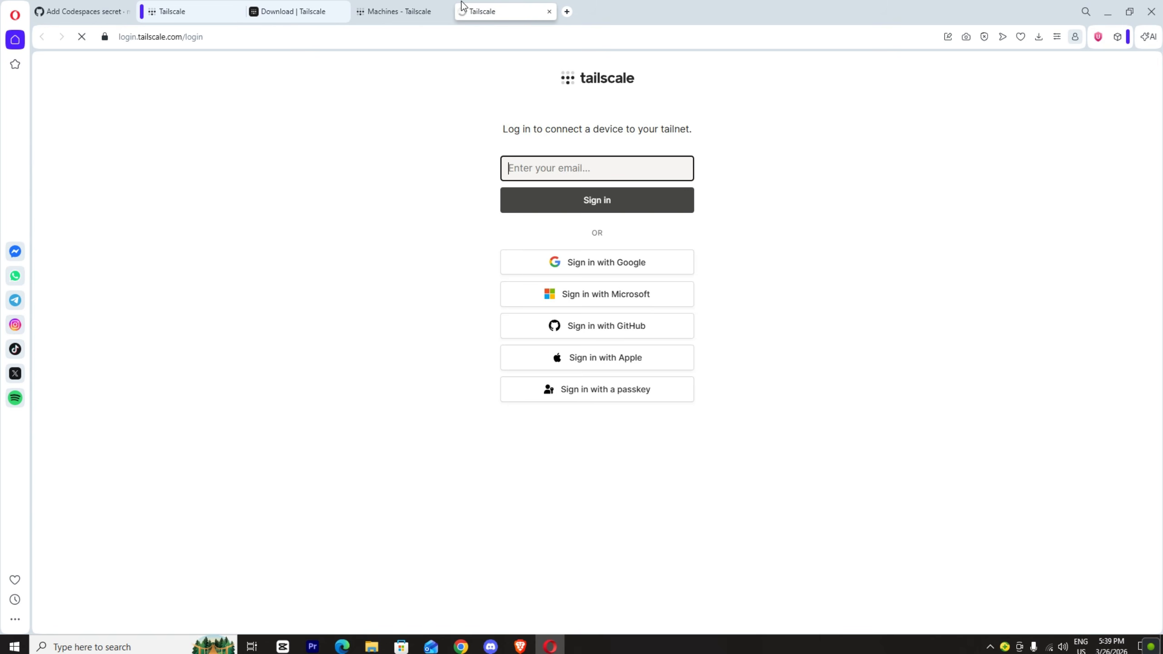
- Sign in to Tailscale with GitHub and authorize Tailscale to access the GitHub account
click(597, 336)
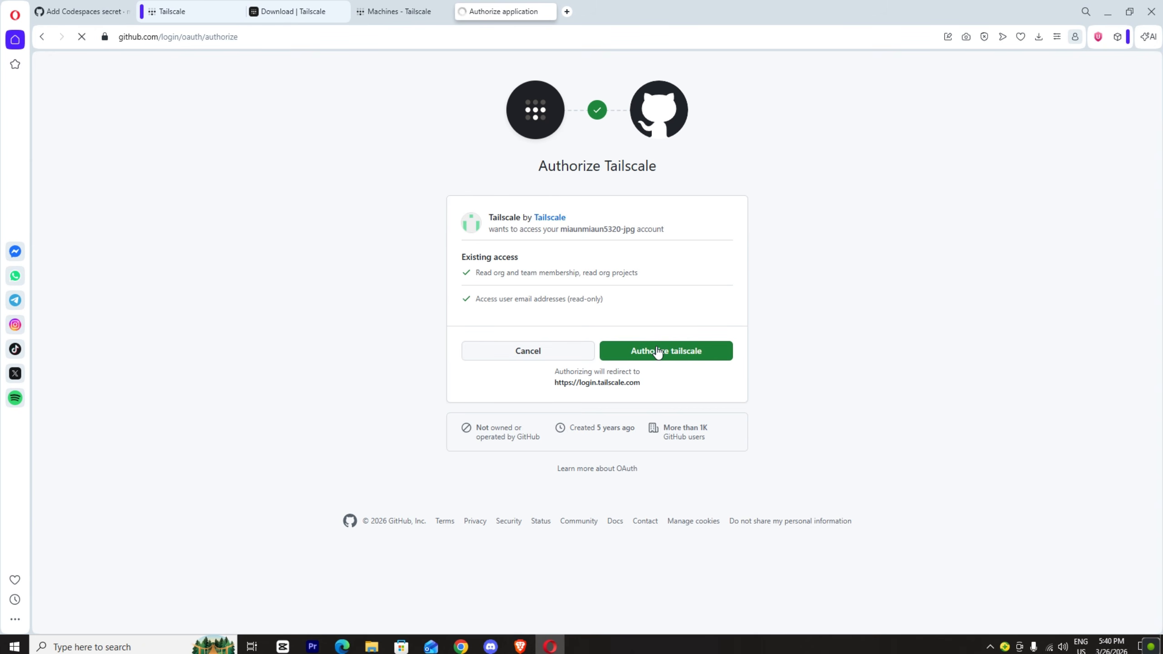
click(657, 352)
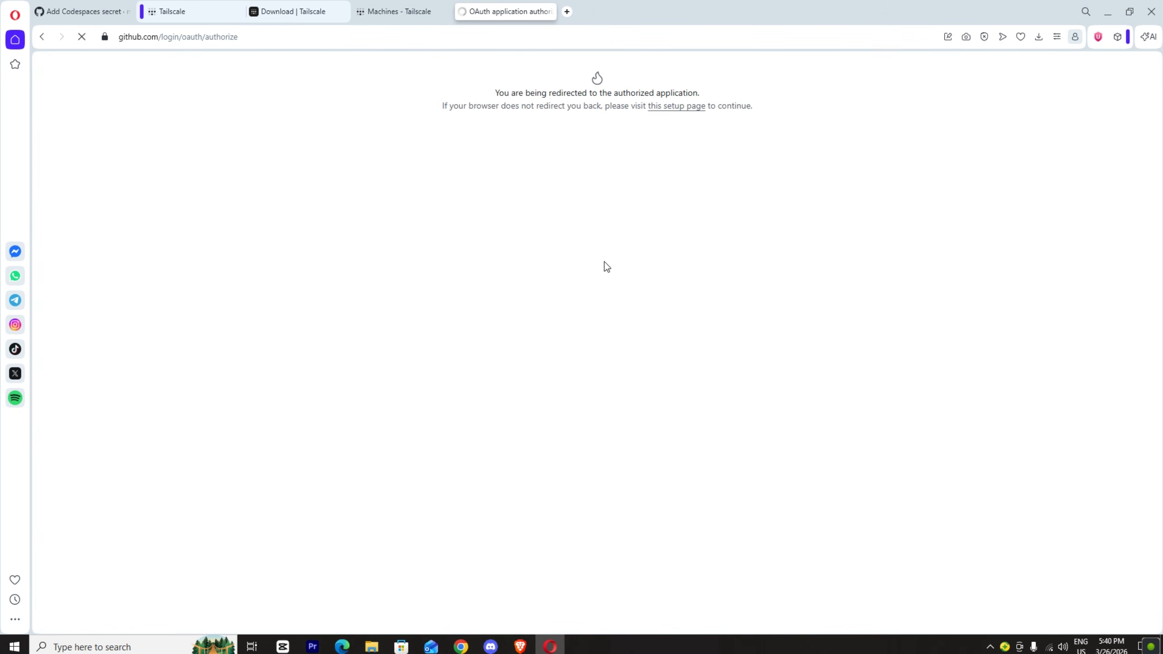
click(990, 646)
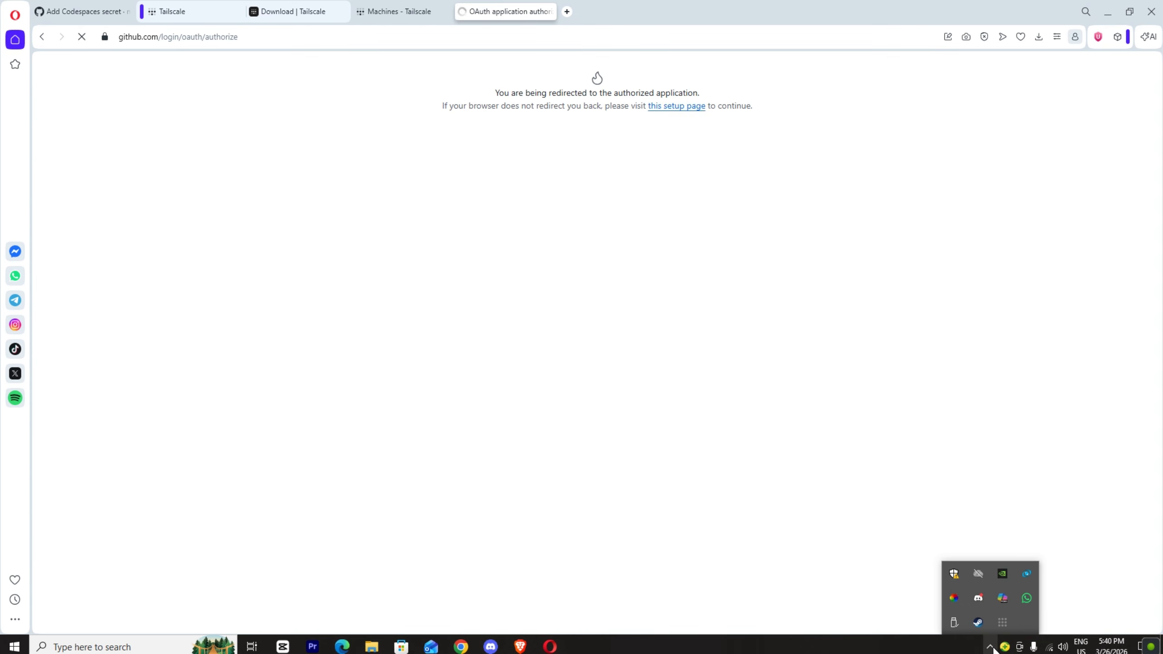
right_click(1001, 621)
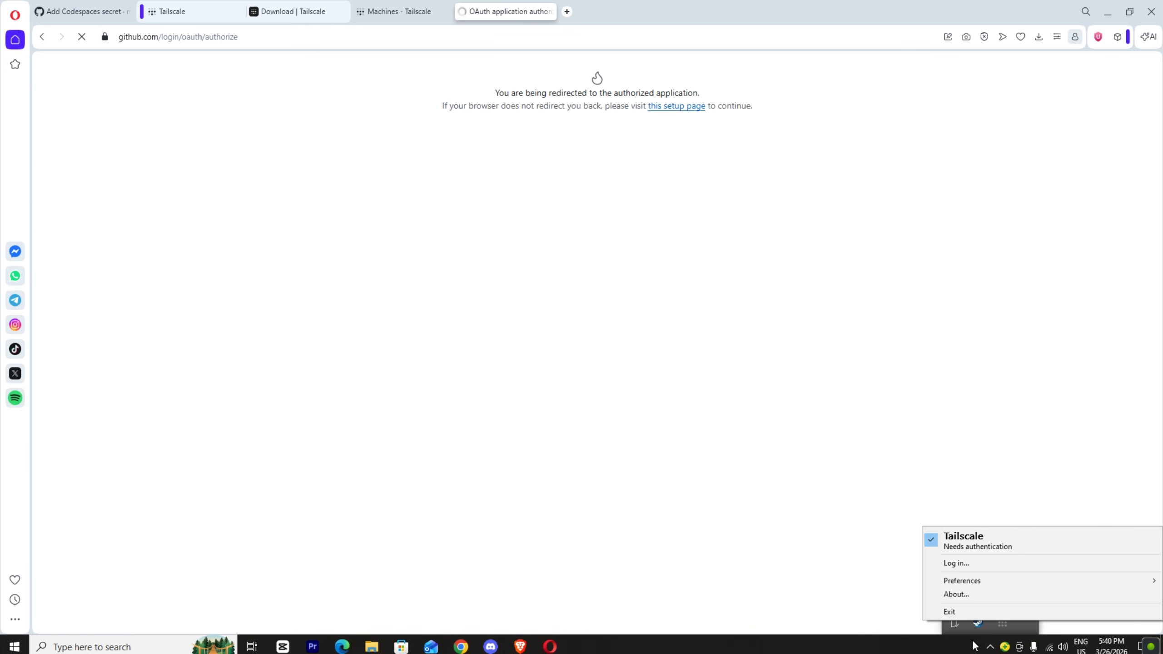
click(358, 4)
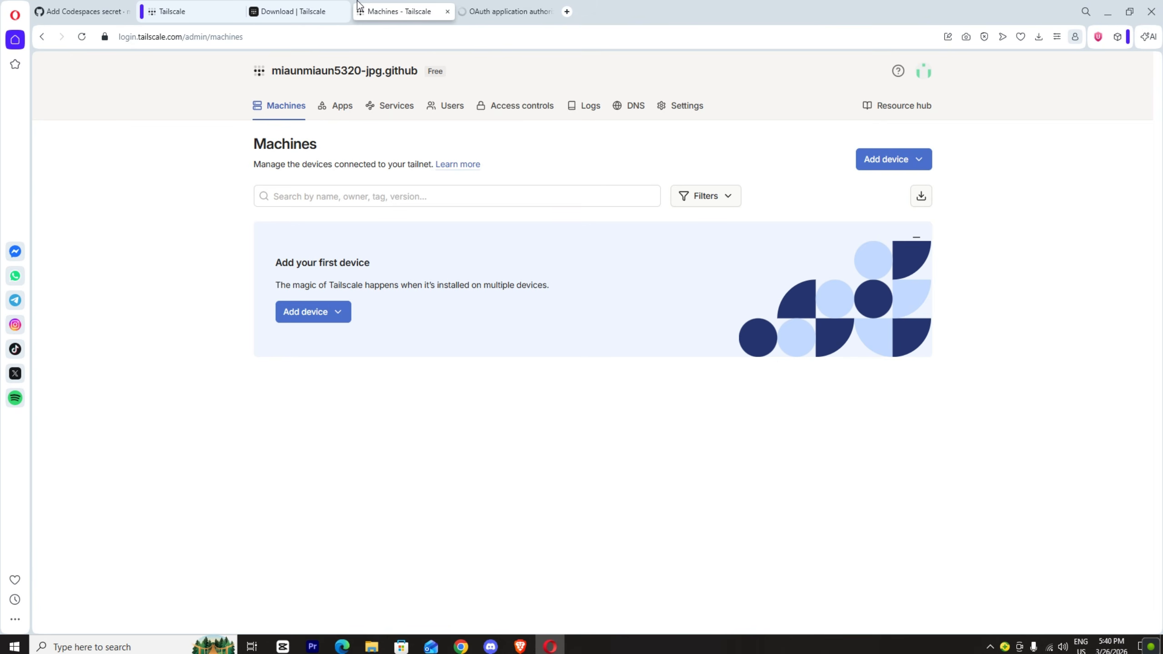
click(494, 6)
click(989, 646)
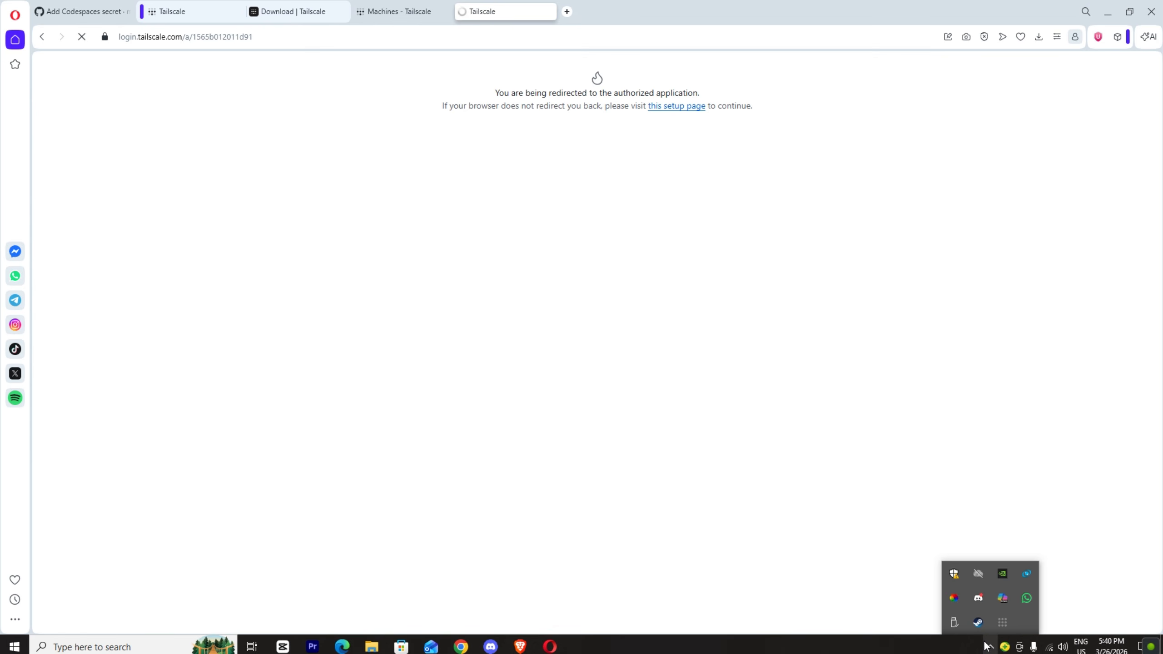
right_click(1002, 623)
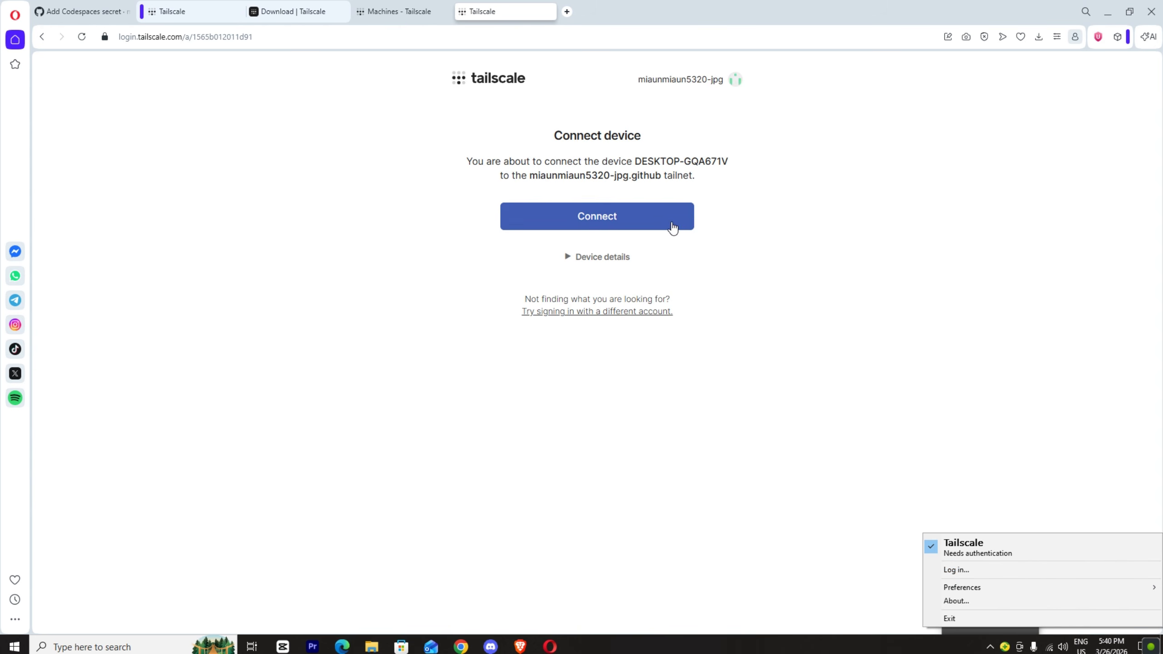
- Connect the device DESKTOP-GQA671V to the tailnet and check the Tailscale client's connection status and account
click(672, 226)
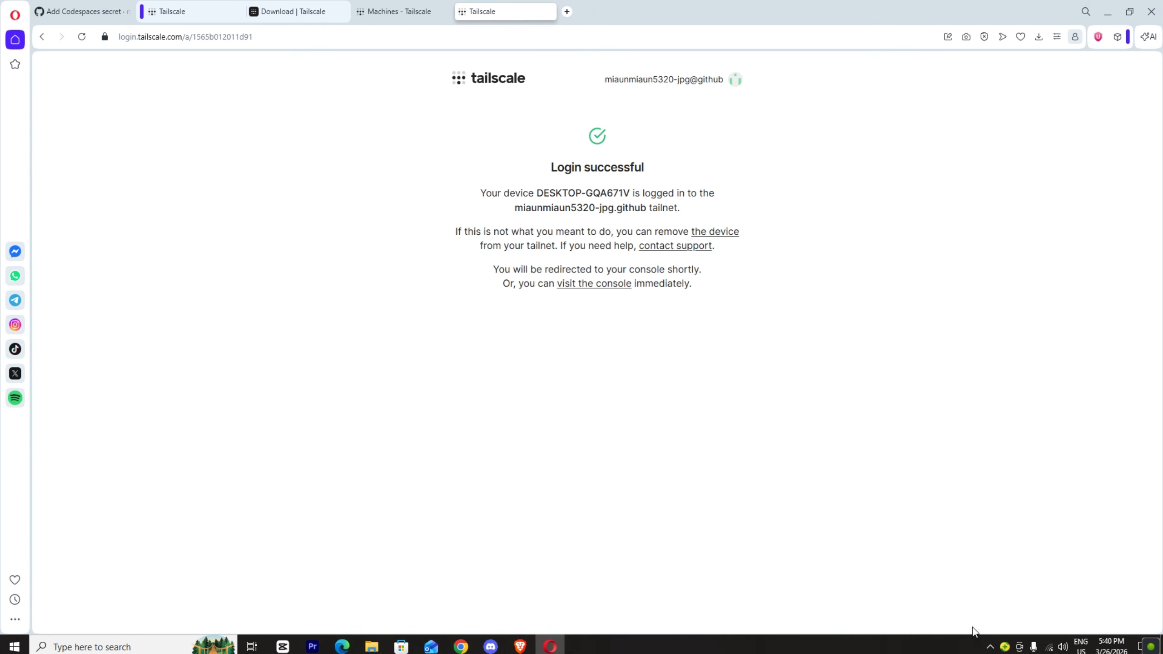
click(989, 646)
click(1001, 629)
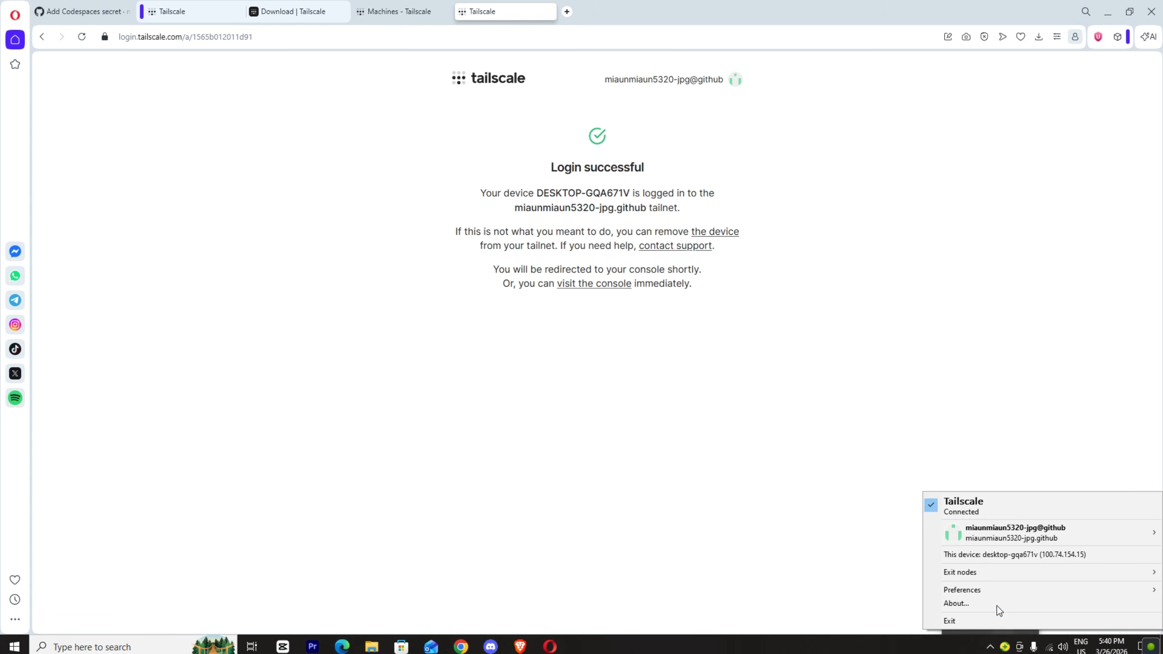
mouse_move(1003, 543)
- Return to the Machines page, reload it and close the finished login page
click(402, 11)
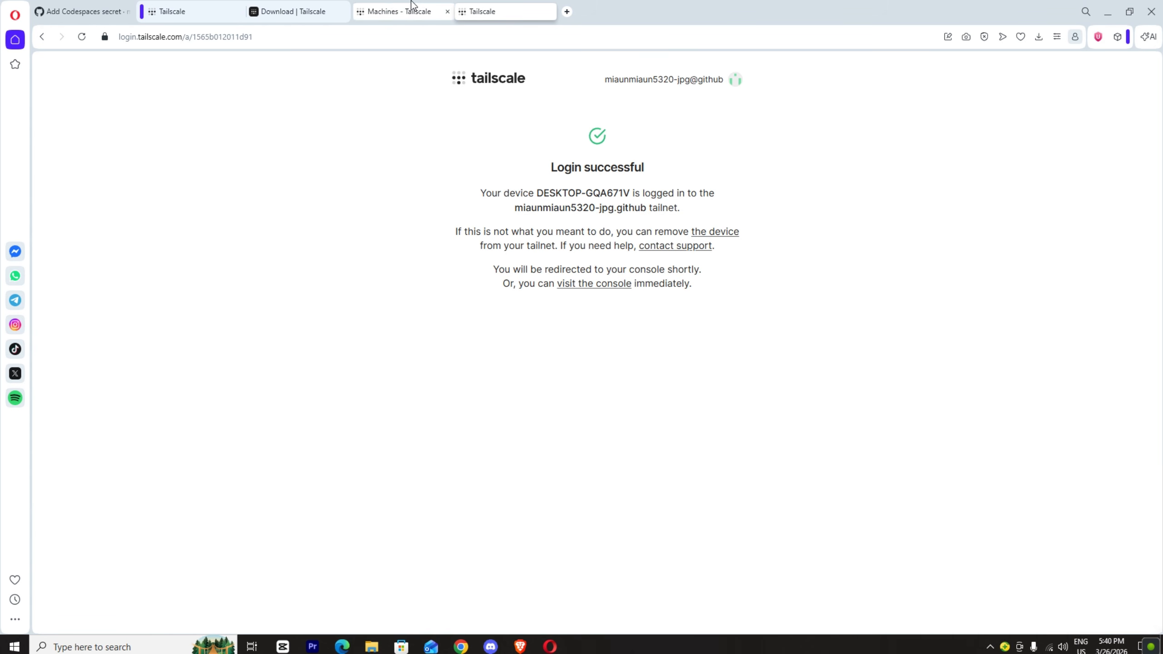
right_click(150, 134)
click(198, 188)
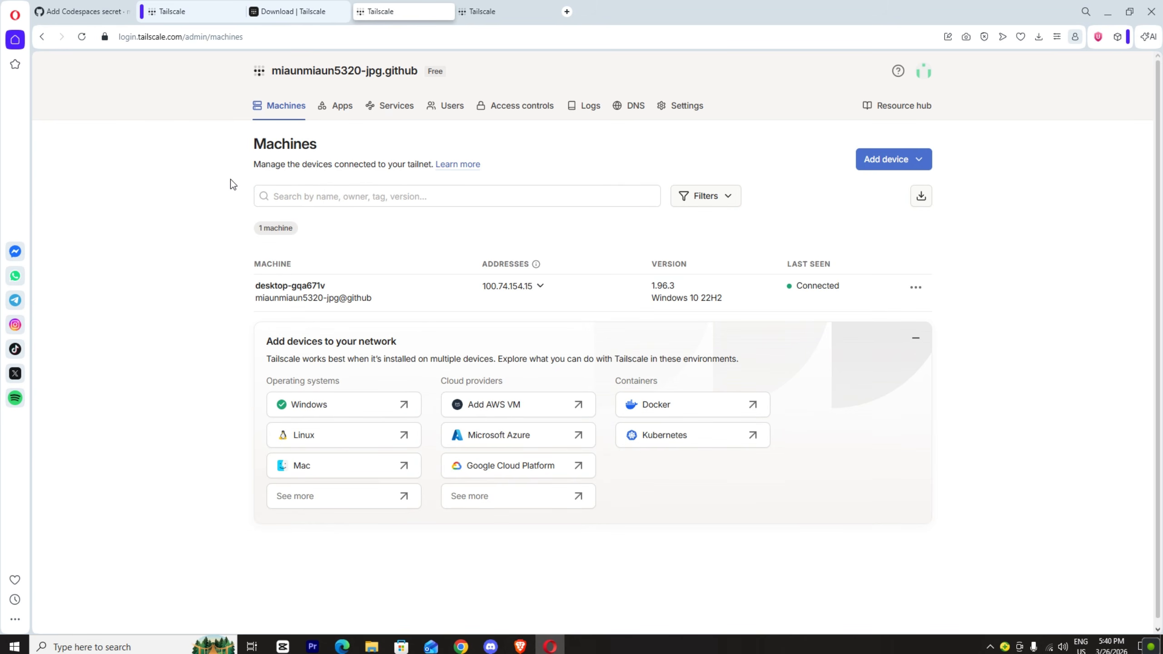
click(548, 12)
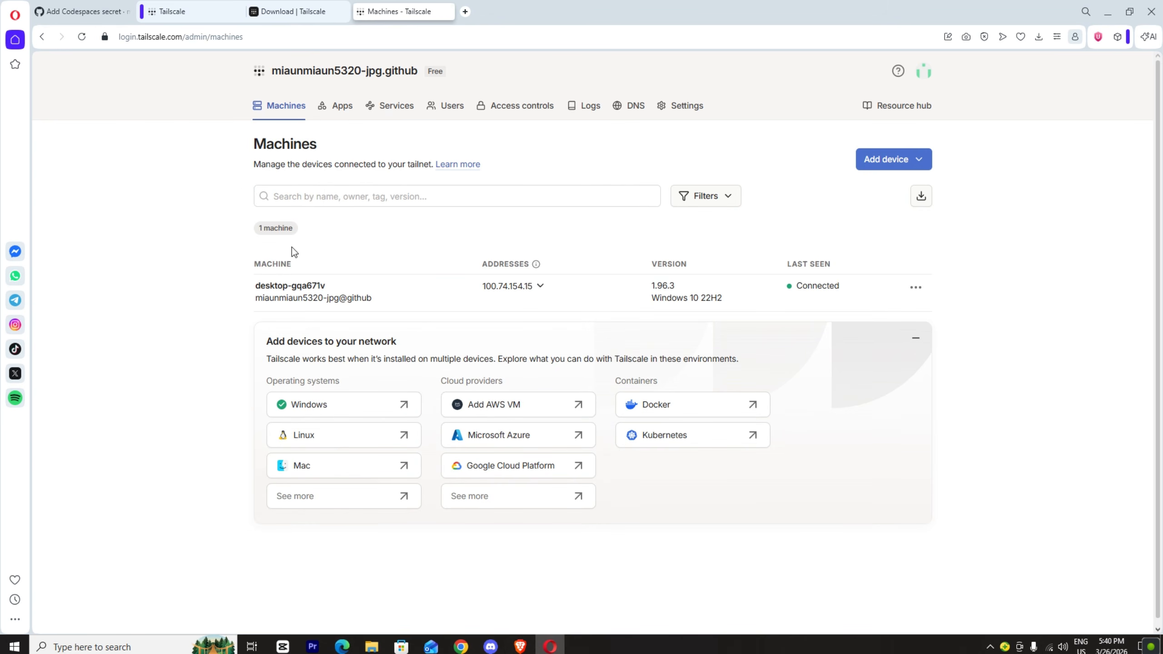
- Examine the connected desktop's available actions and version details in the machine list
click(916, 289)
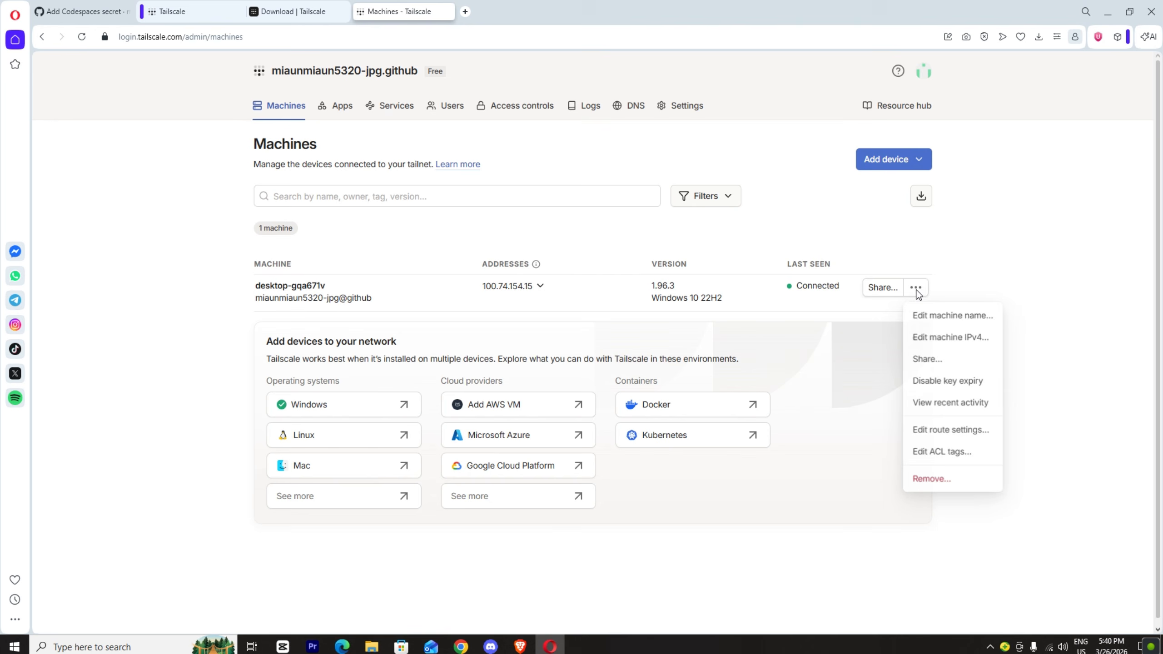
click(984, 268)
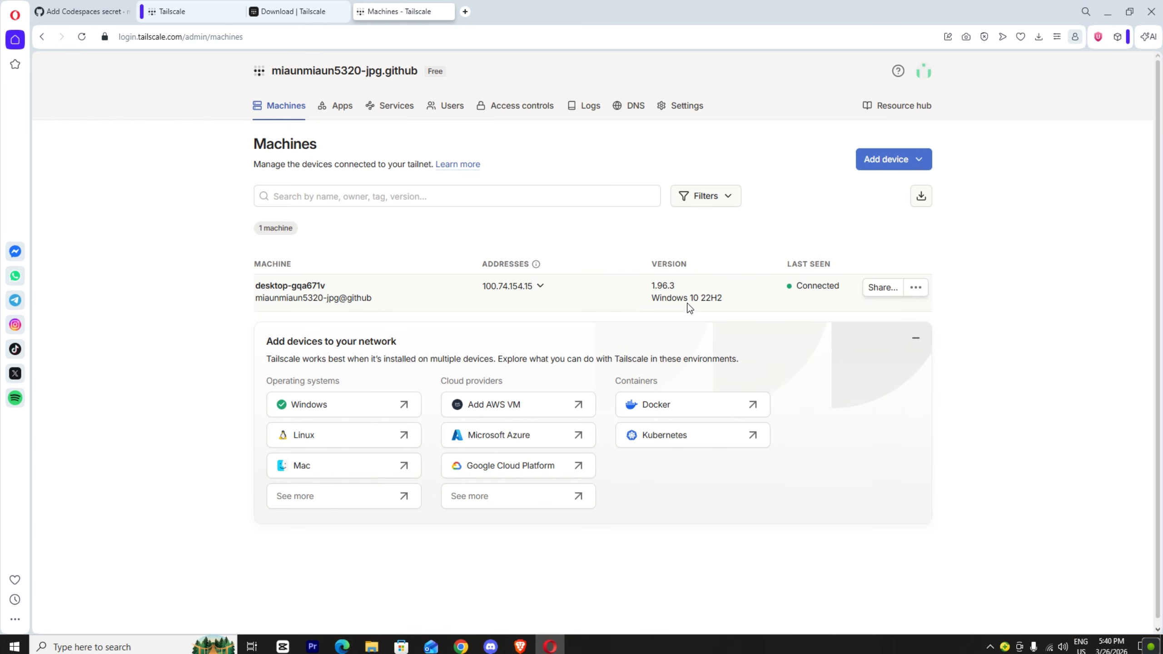
double_click(663, 297)
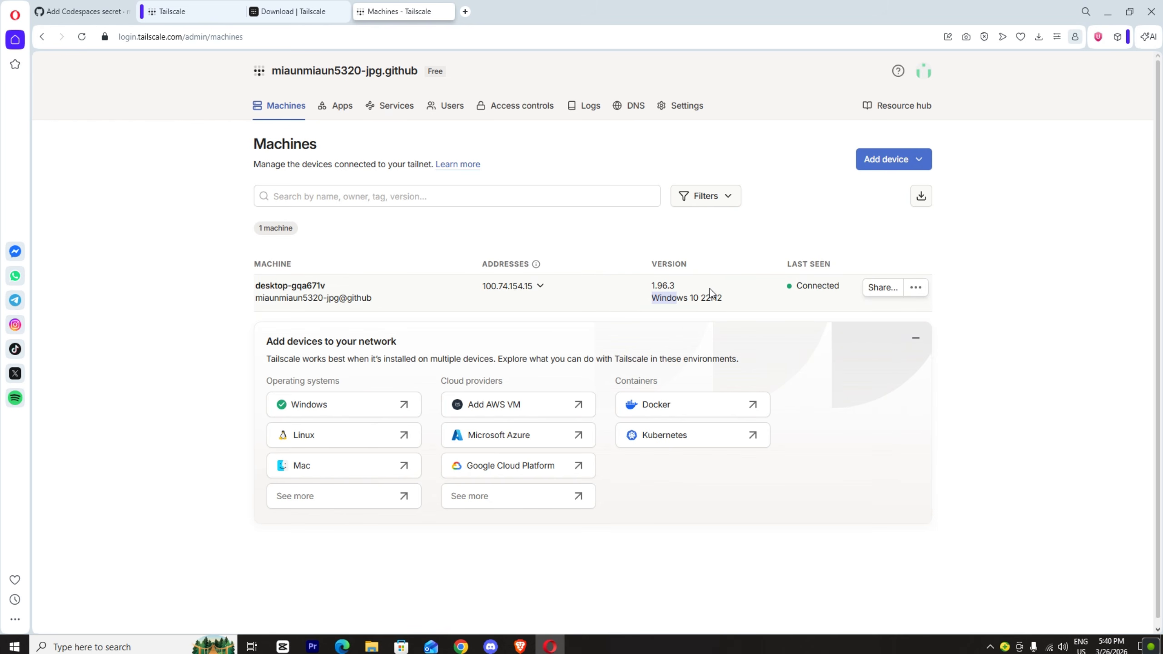
- Open the personal Keys settings, dismiss the OneDrive backup notification and locate the Auth keys section
click(691, 114)
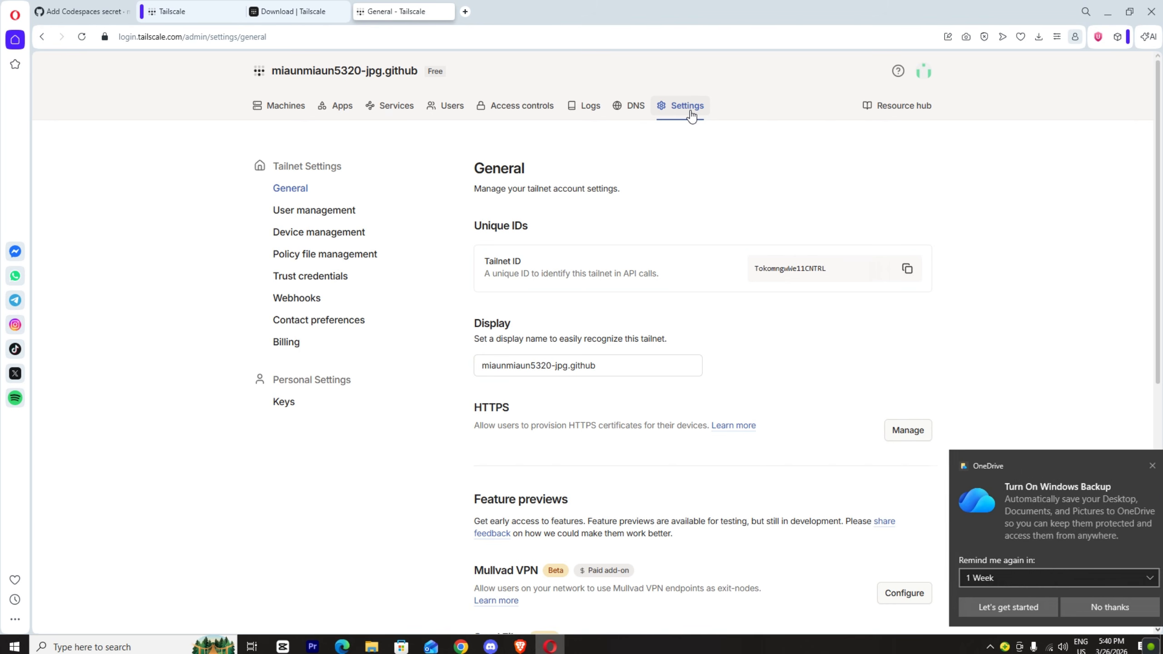
click(281, 402)
click(1136, 465)
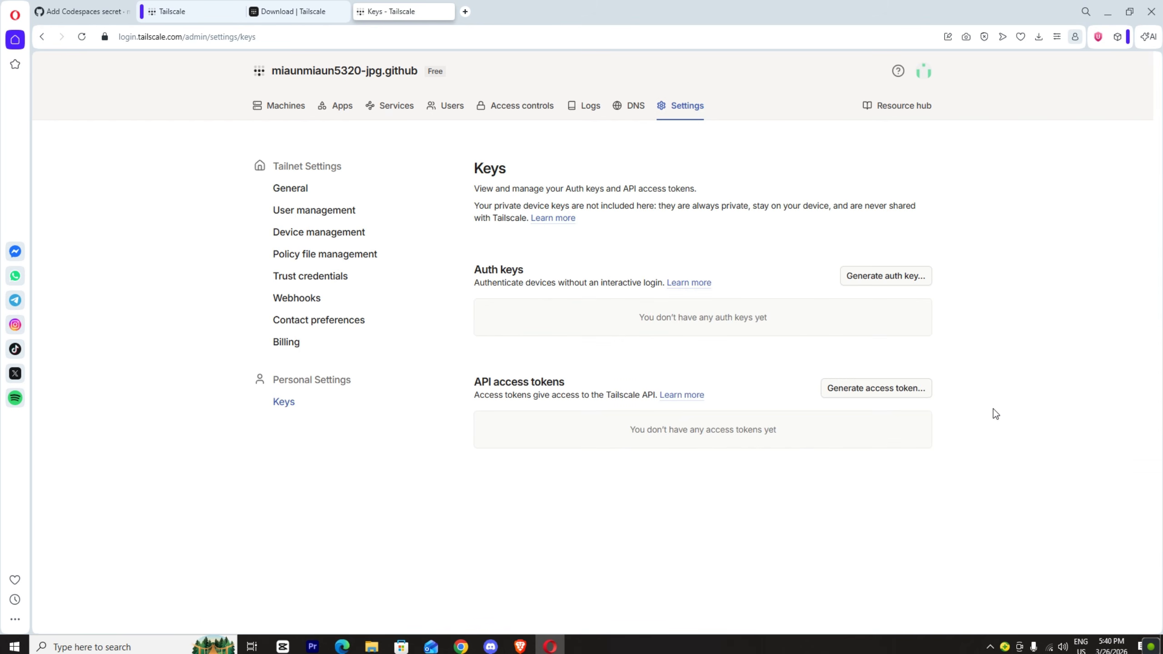
drag(477, 271, 533, 272)
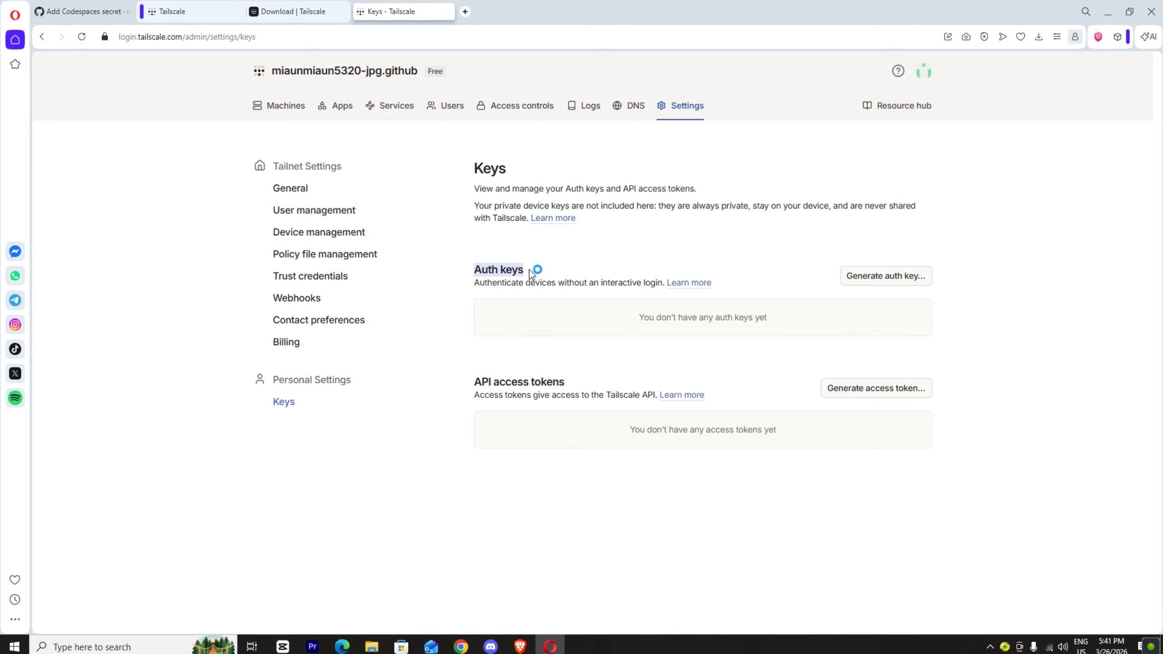
click(973, 329)
- Generate a reusable Tailscale auth key without a description and copy the new key
click(911, 278)
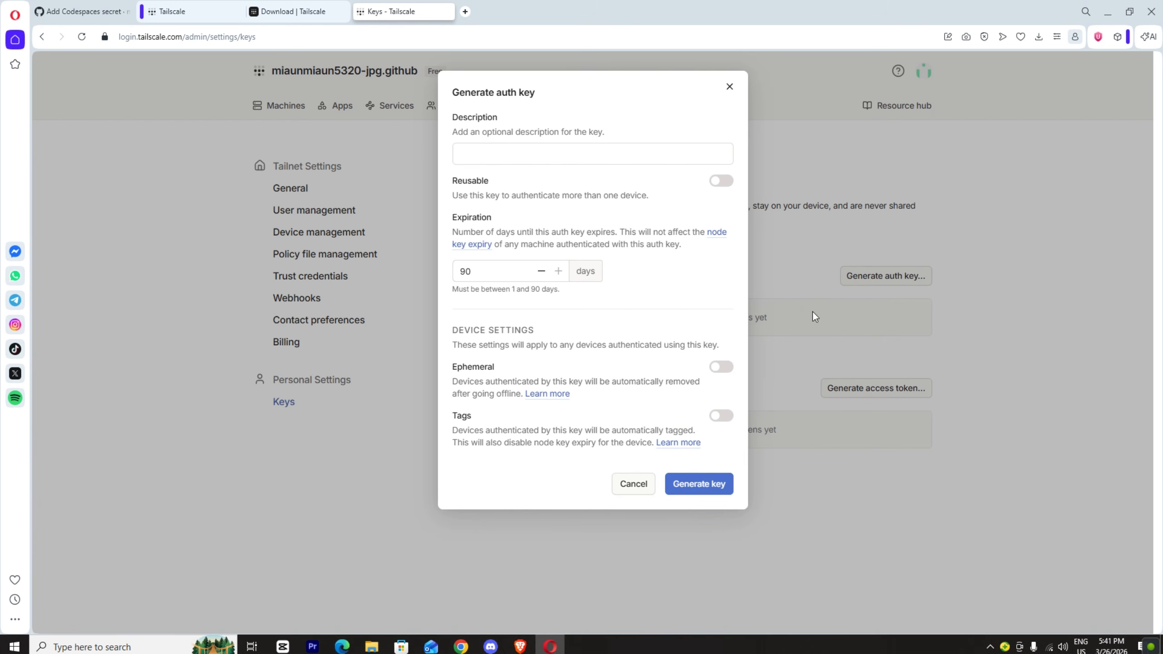
click(485, 155)
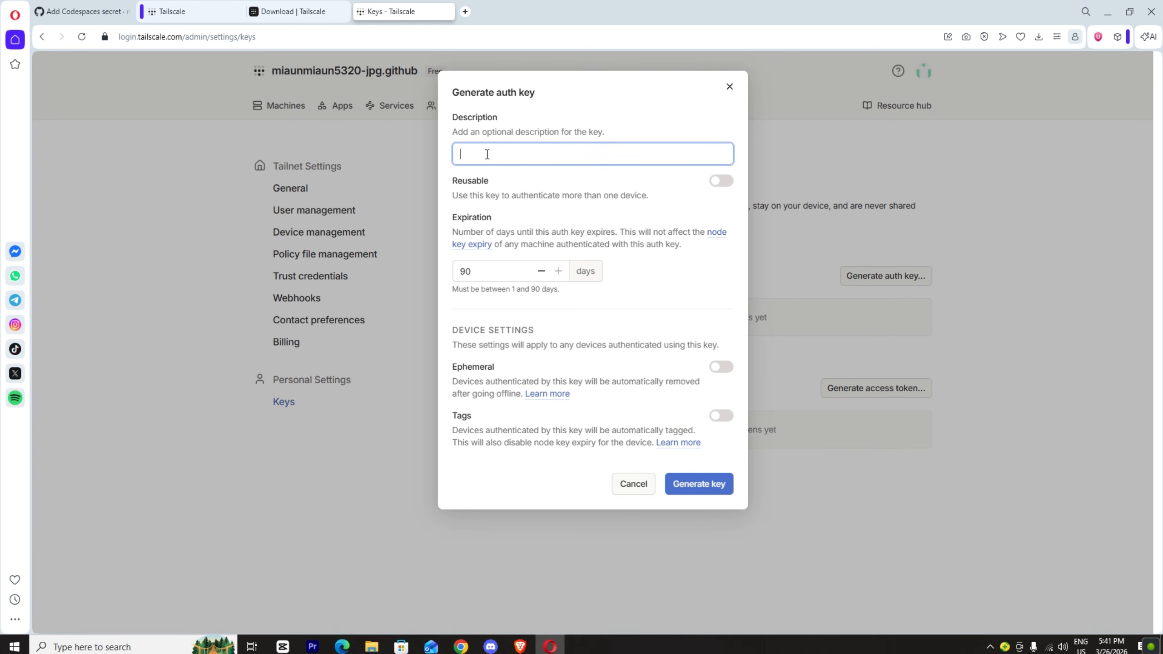
click(717, 183)
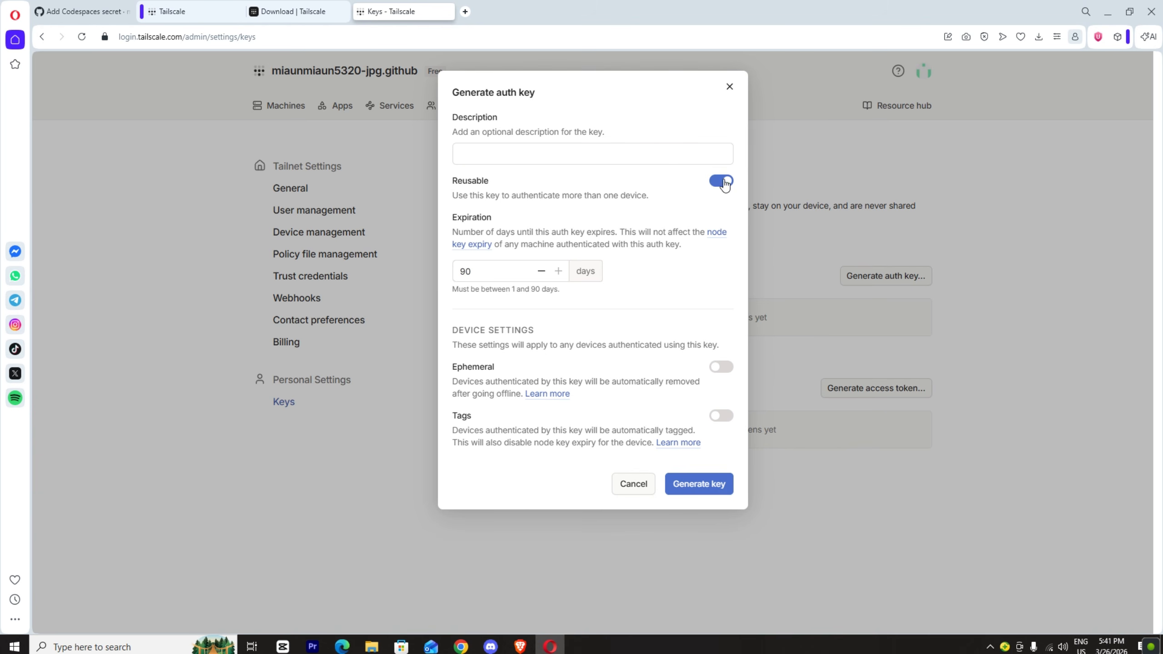
click(703, 484)
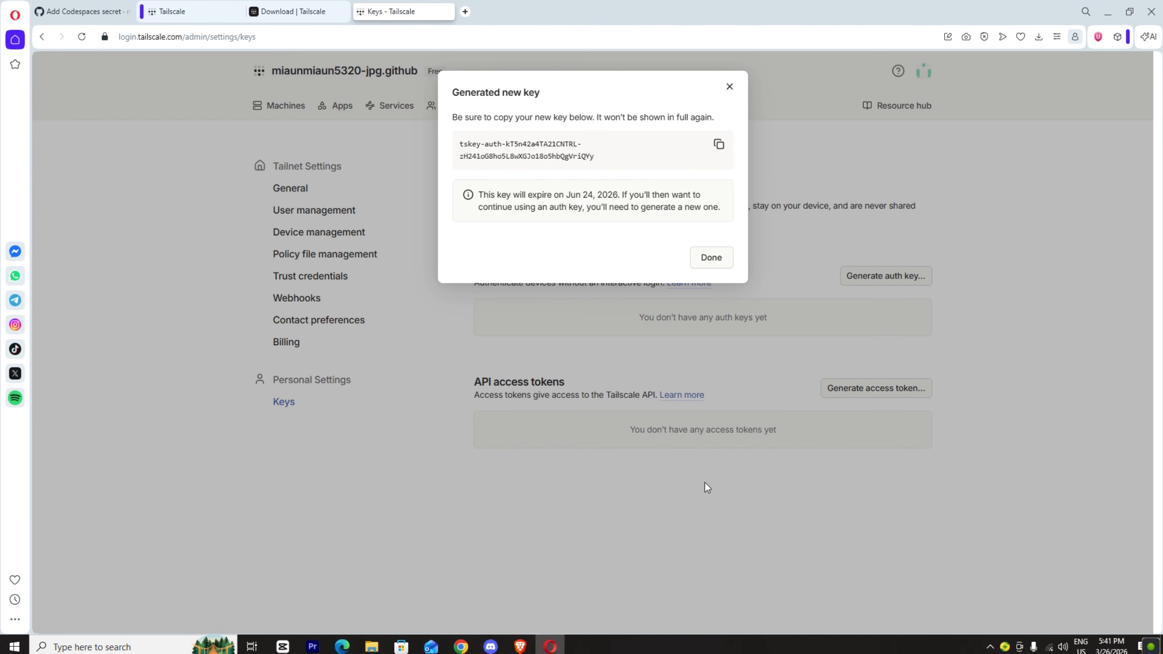
click(718, 146)
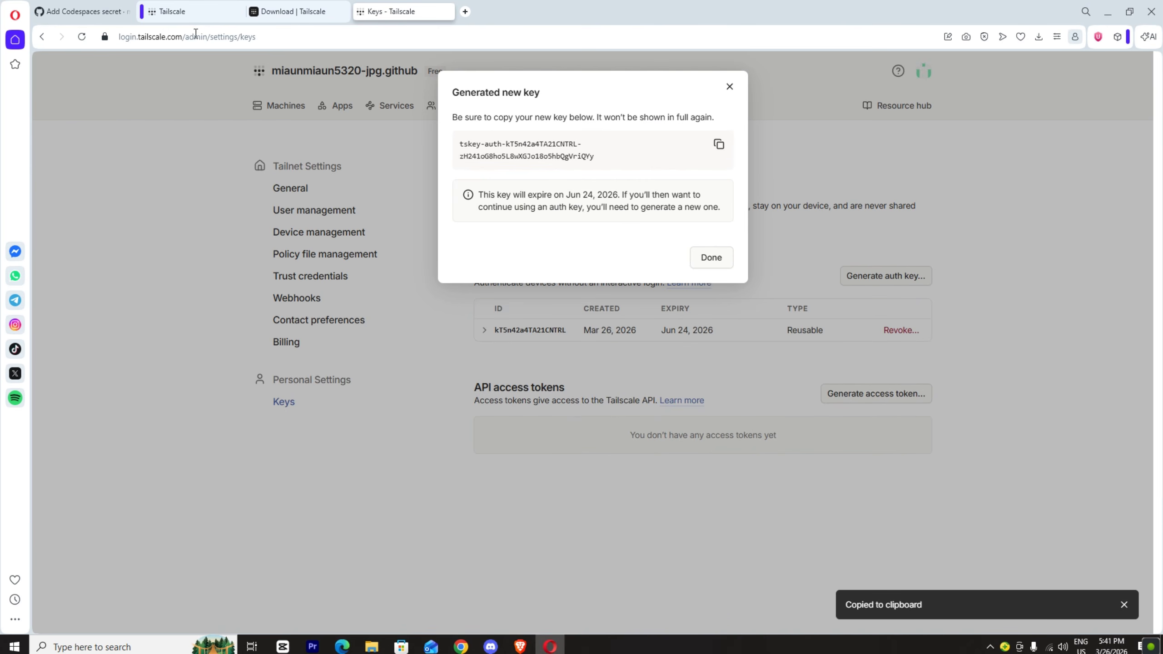
- Switch to GitHub's new Codespaces secret form, reload it and name the secret TAILSCALE_AUTH_KEY
click(256, 11)
click(78, 10)
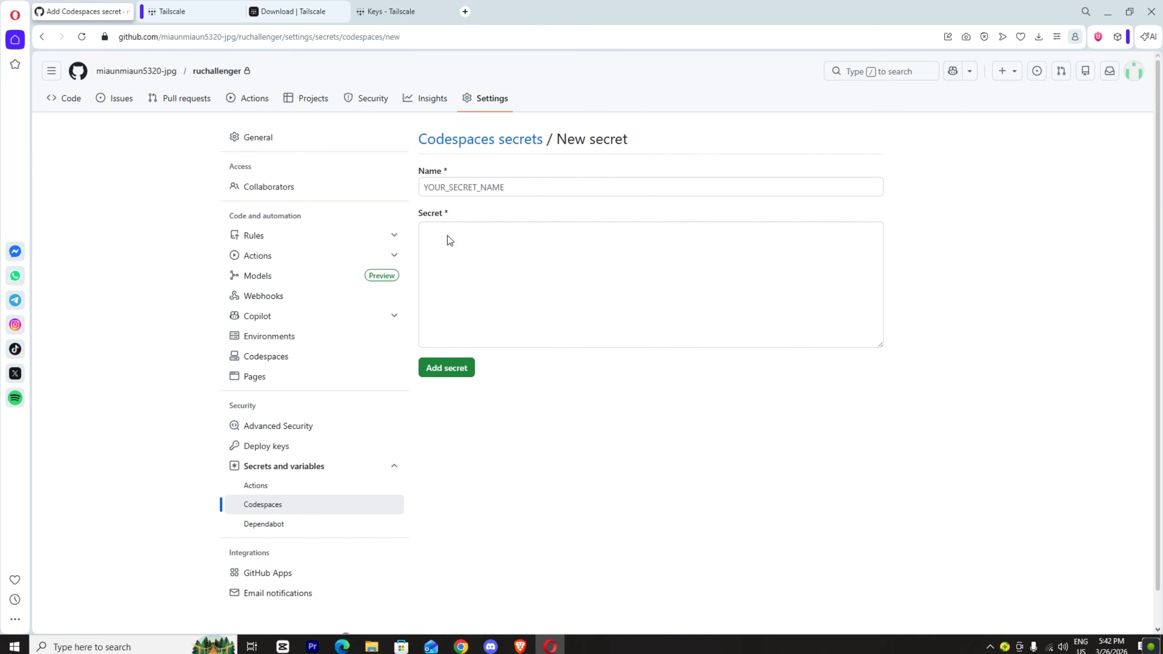
click(454, 186)
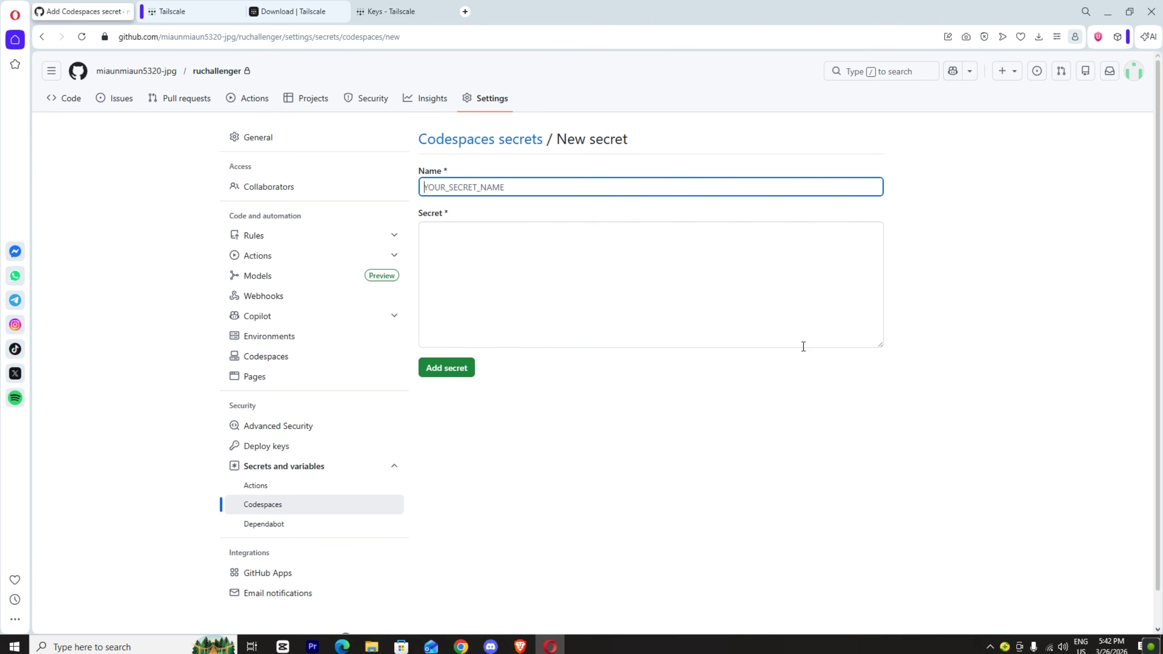
key(F5)
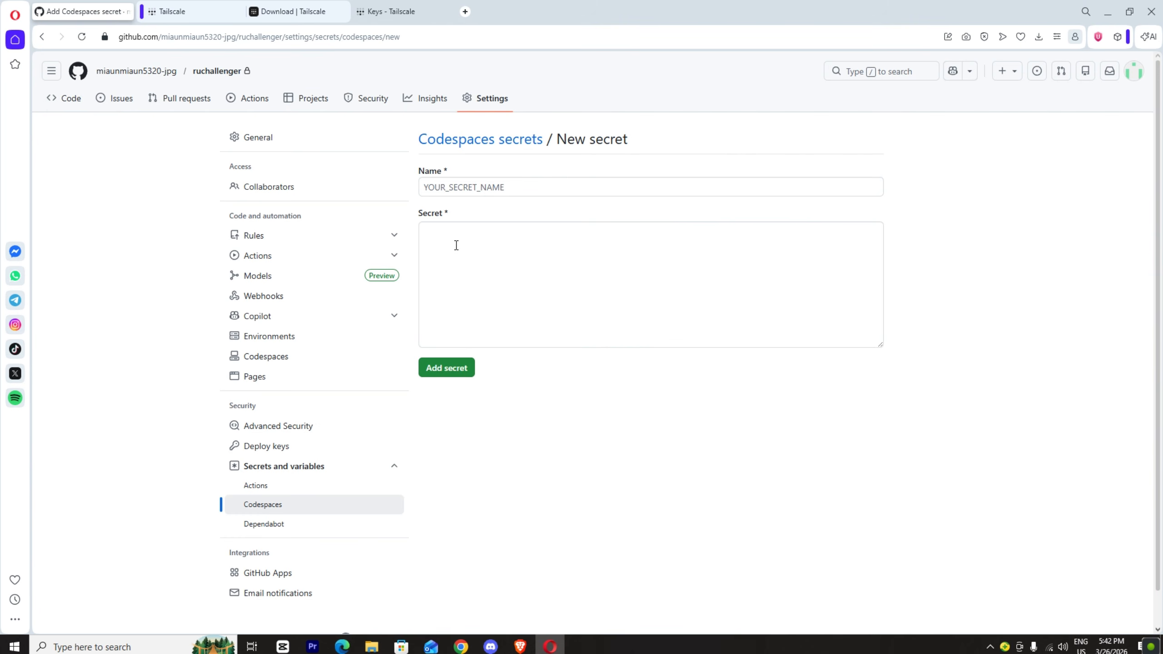
click(486, 186)
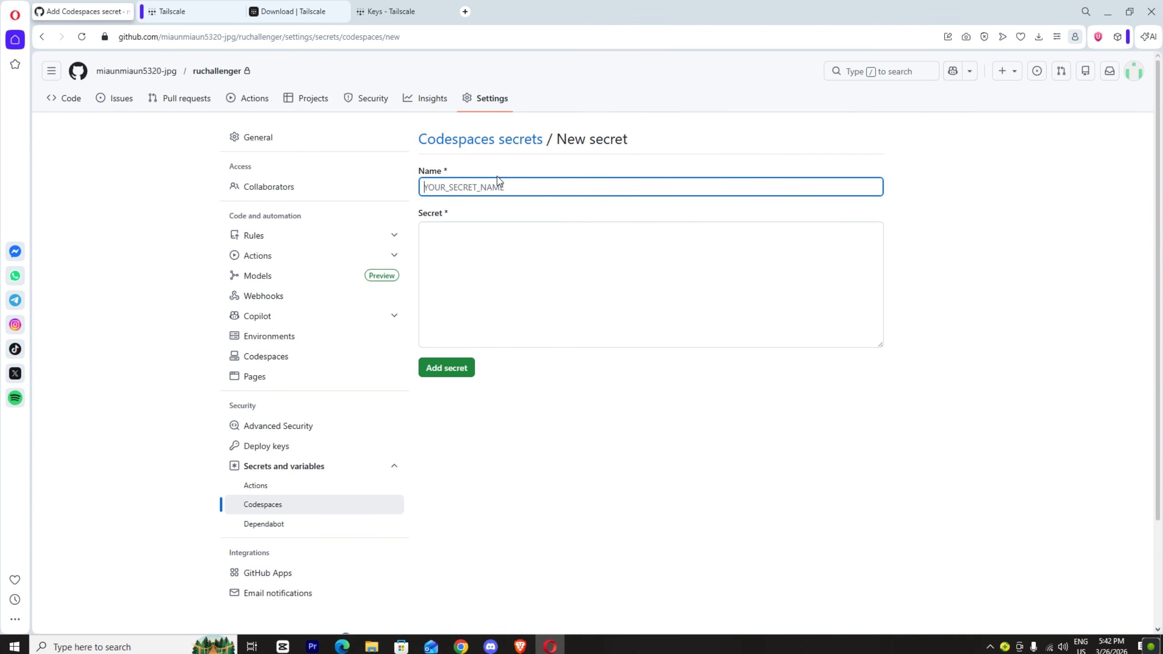
text(TAILSCA)
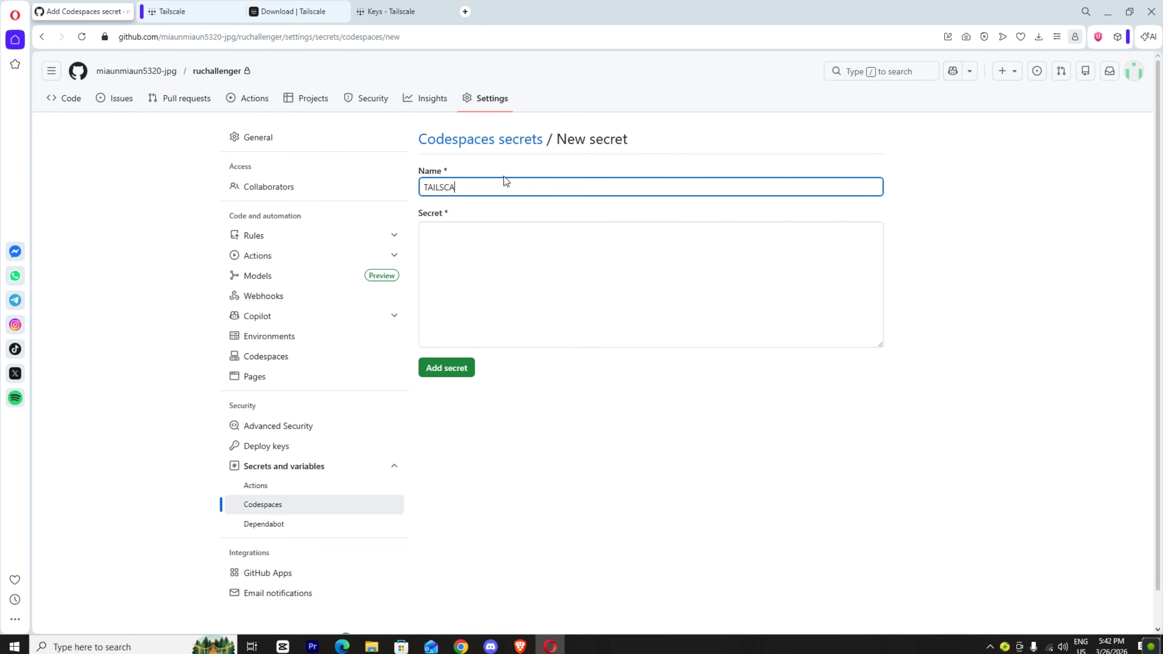
text(LE_AUTH_KEY)
- Paste the Tailscale auth key as the secret's value and add the secret to the repository
click(493, 284)
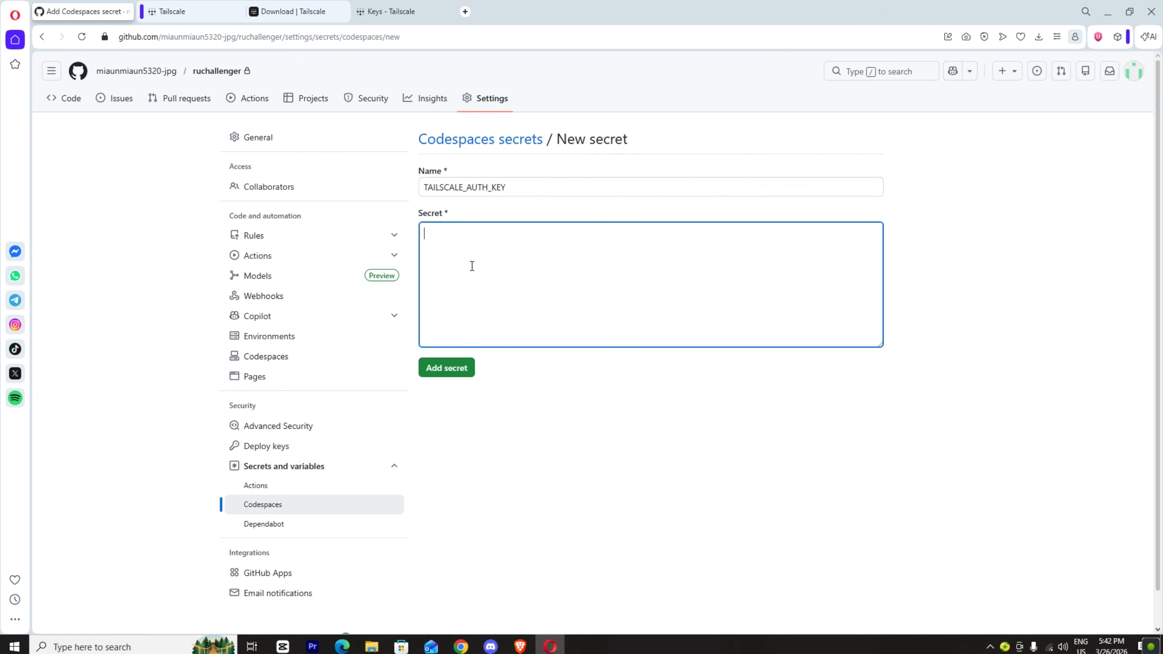
key(ctrl+v)
triple_click(555, 238)
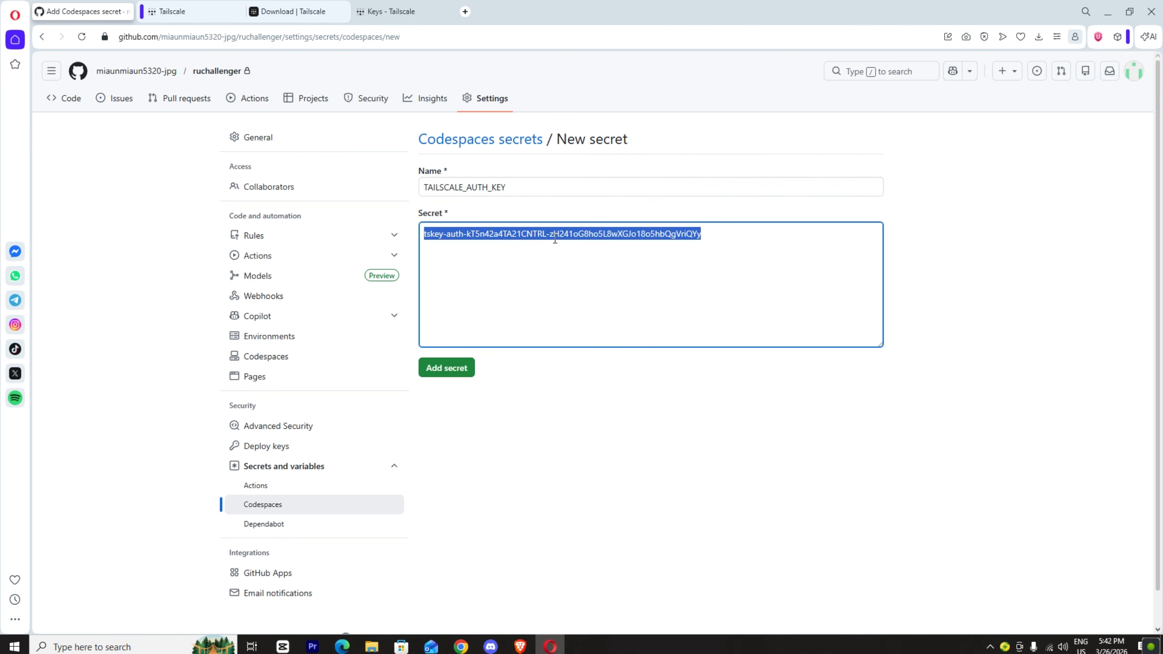
click(827, 267)
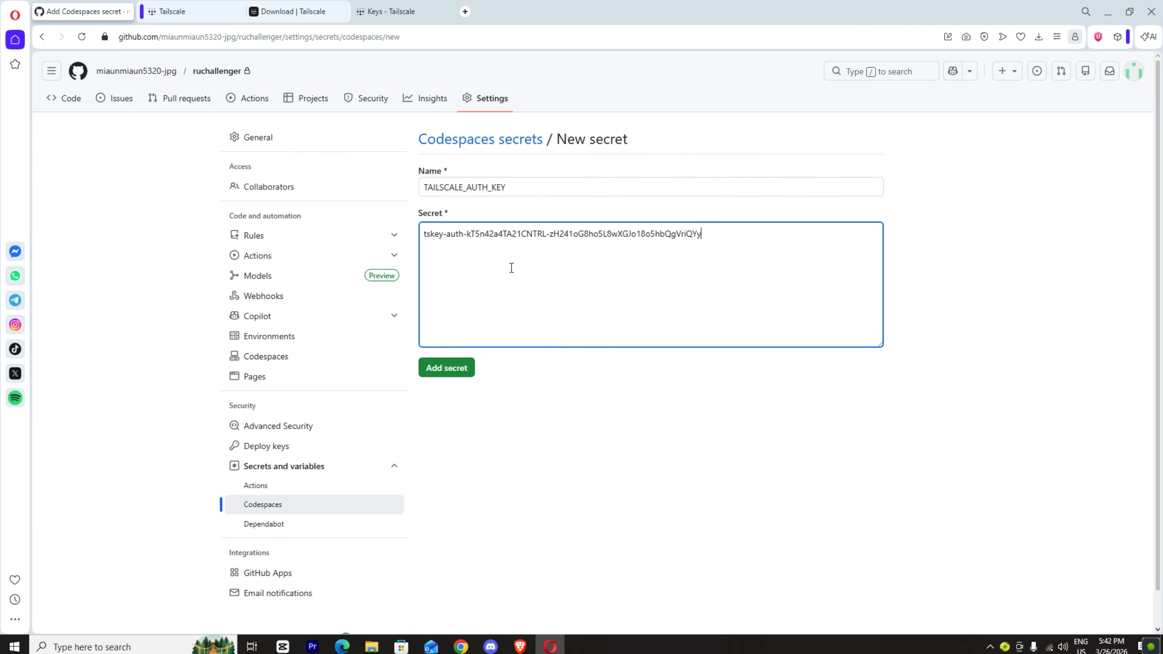
click(460, 370)
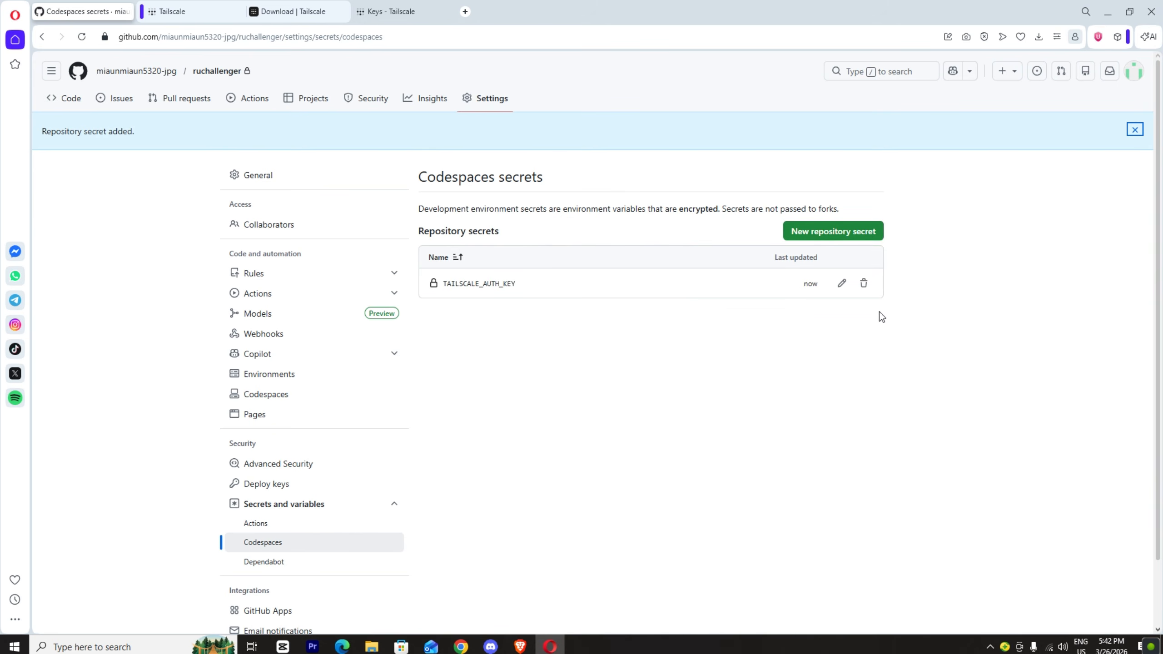
- Open the ruchallenger repository's Actions page and start setting up a custom workflow from scratch
click(248, 98)
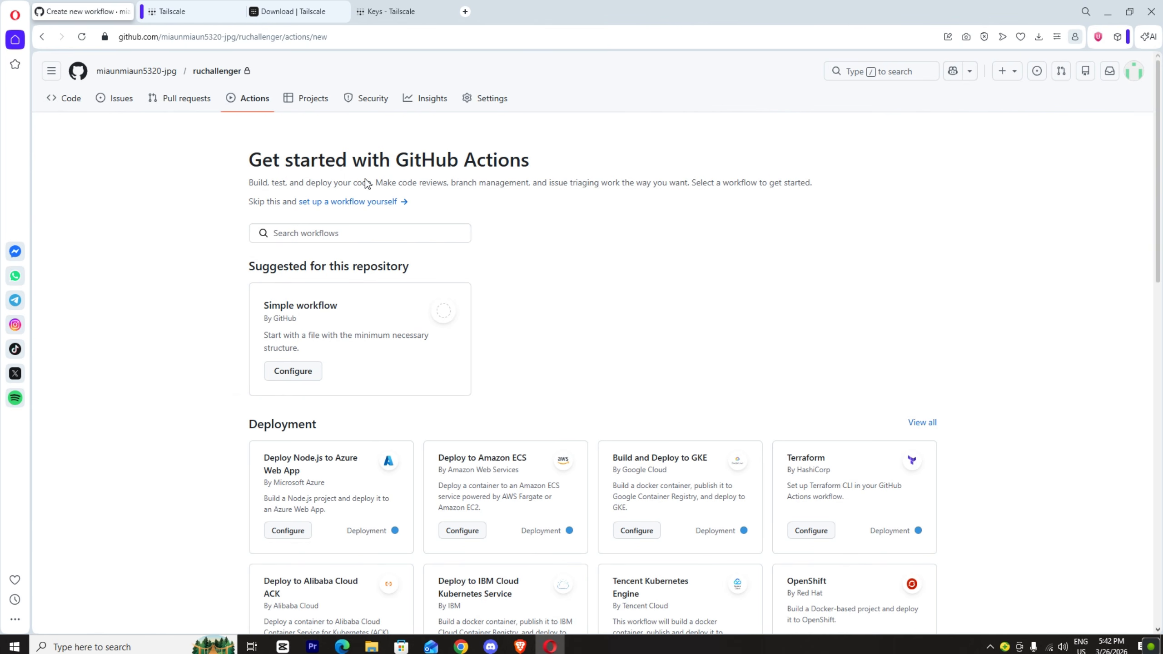
drag(289, 181, 357, 204)
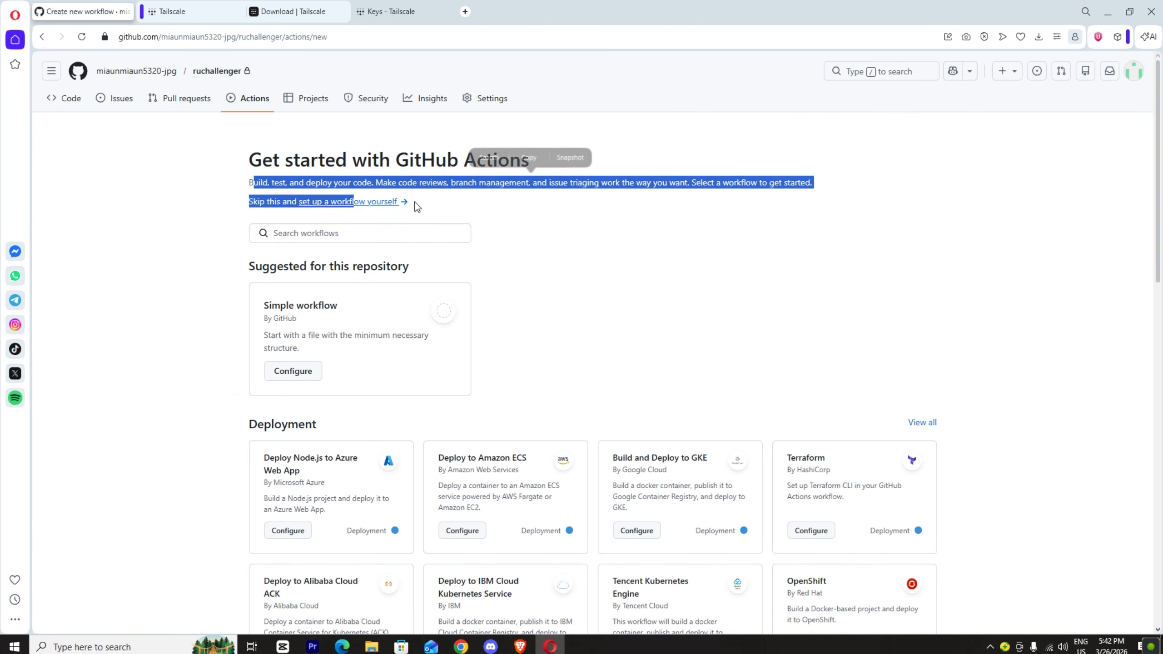
click(415, 206)
click(338, 204)
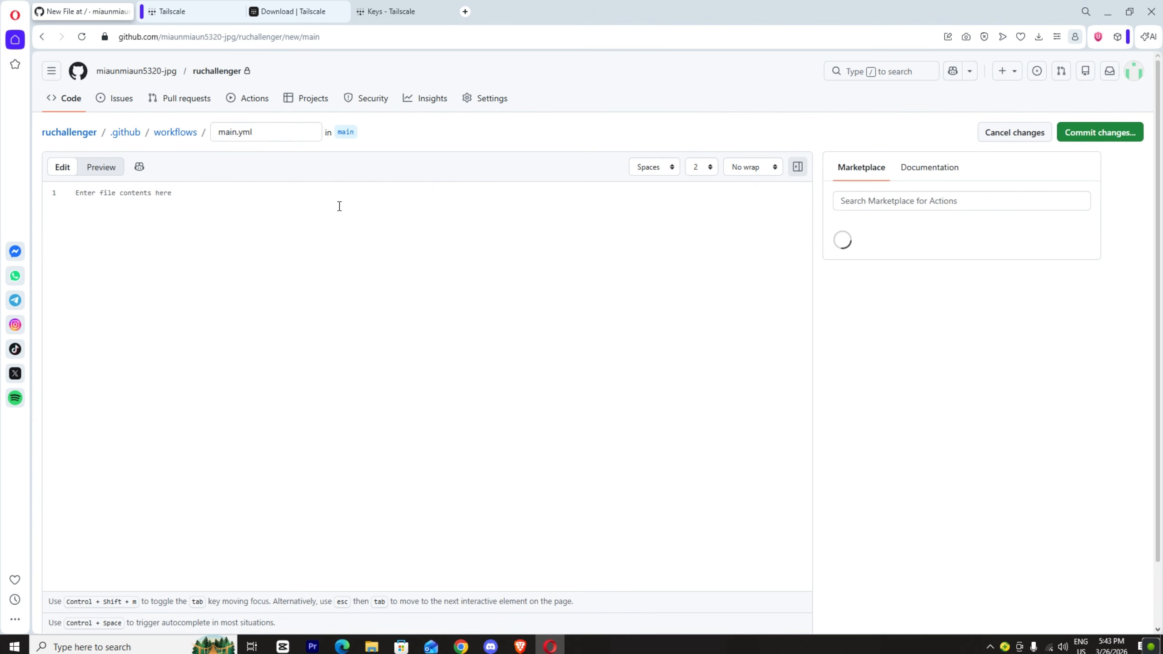
- Open the copied Google Drive file link in a new browser tab
key(ctrl+t)
key(Return)
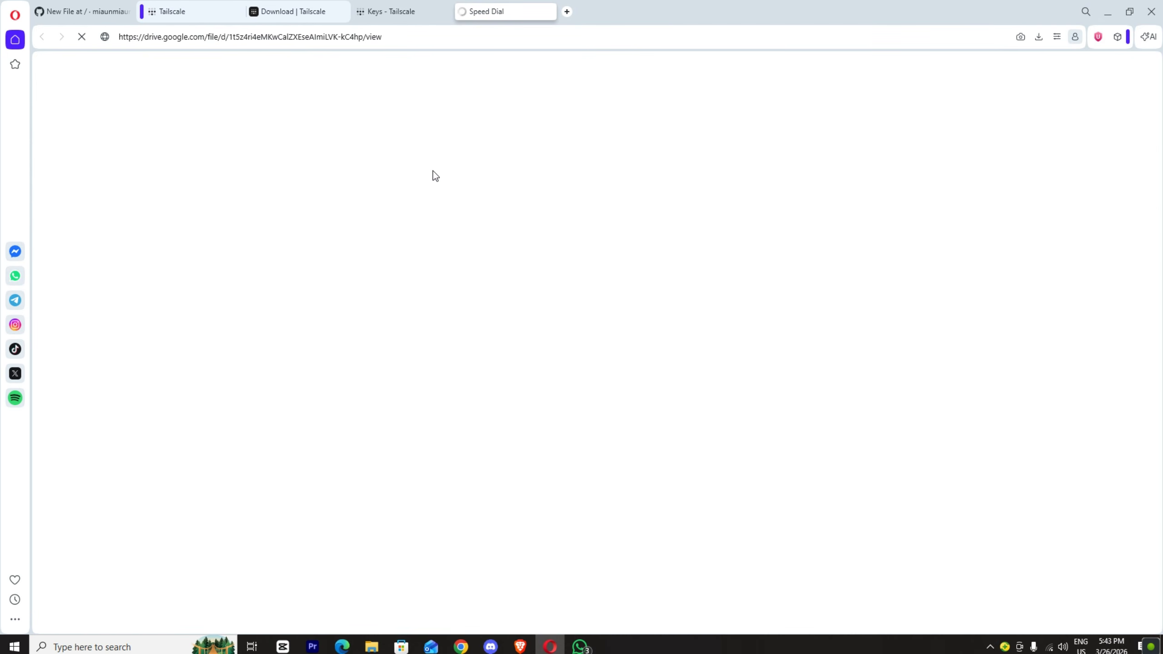
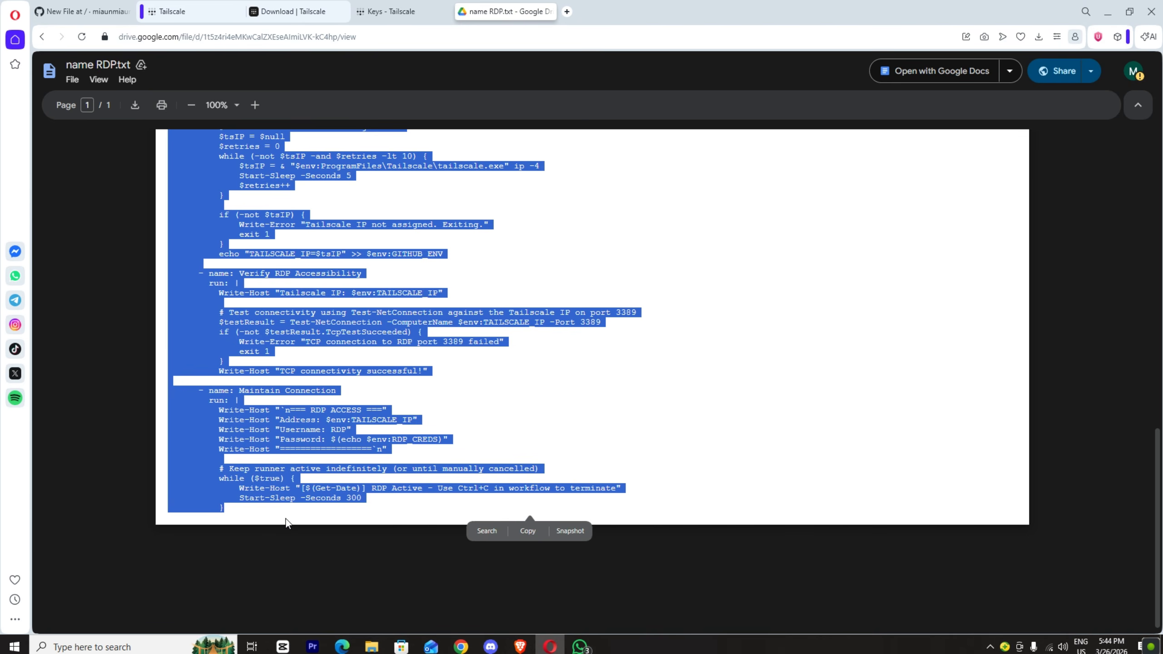
- Return to the beginning of the workflow script in name RDP.txt and clear the text selection
scroll(370, 389, up, 6)
scroll(370, 389, up, 6)
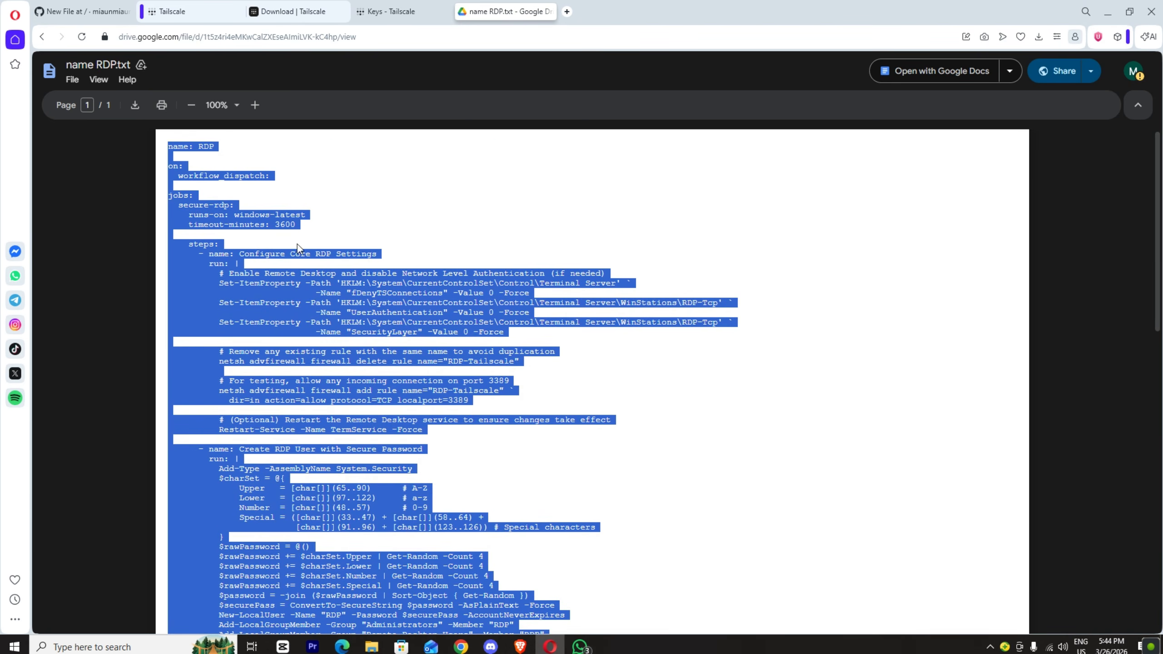
click(397, 189)
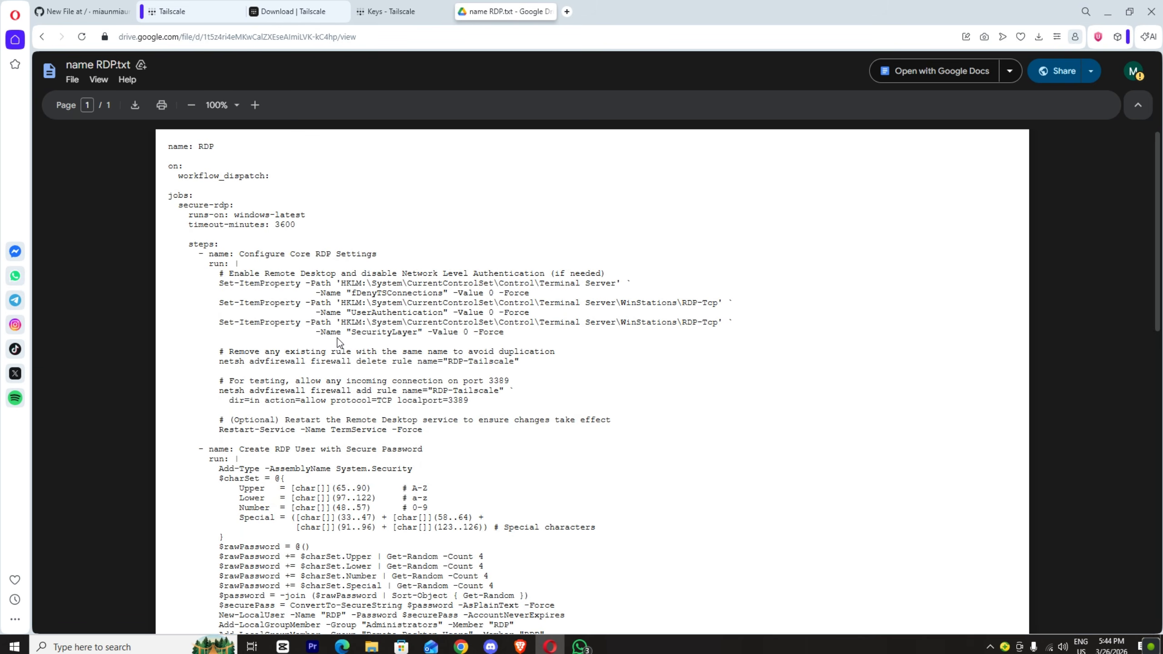
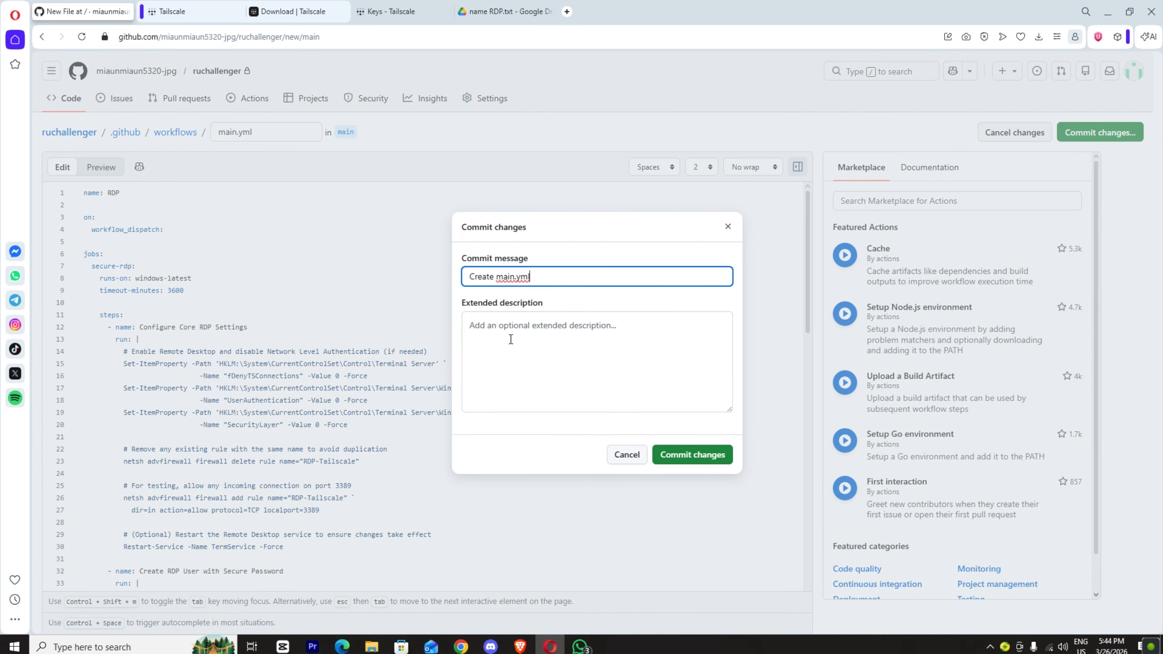
- Commit the new workflow file with the message "Create main.yml" and open the RDP workflow in the repository's Actions
click(668, 462)
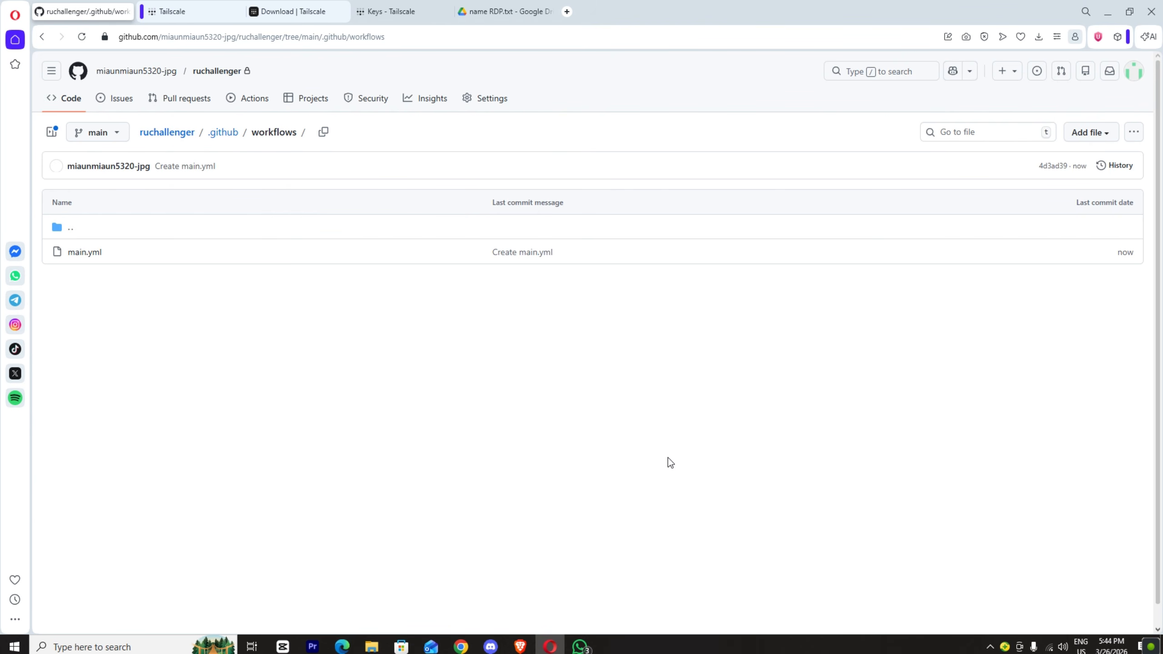
click(251, 108)
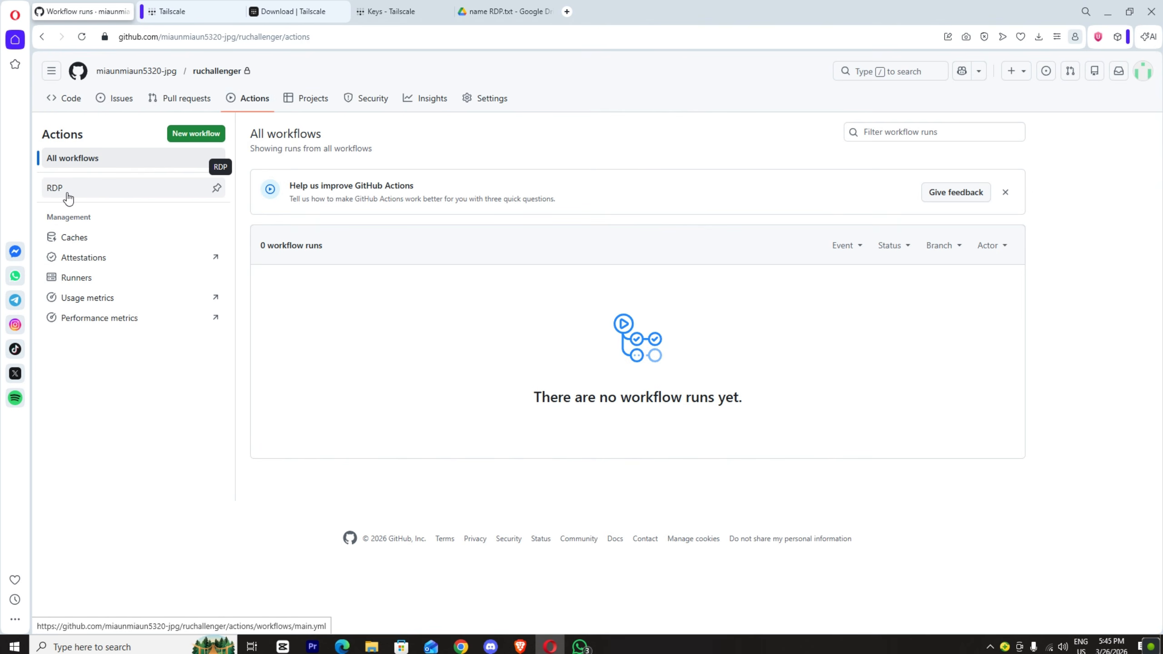
click(68, 193)
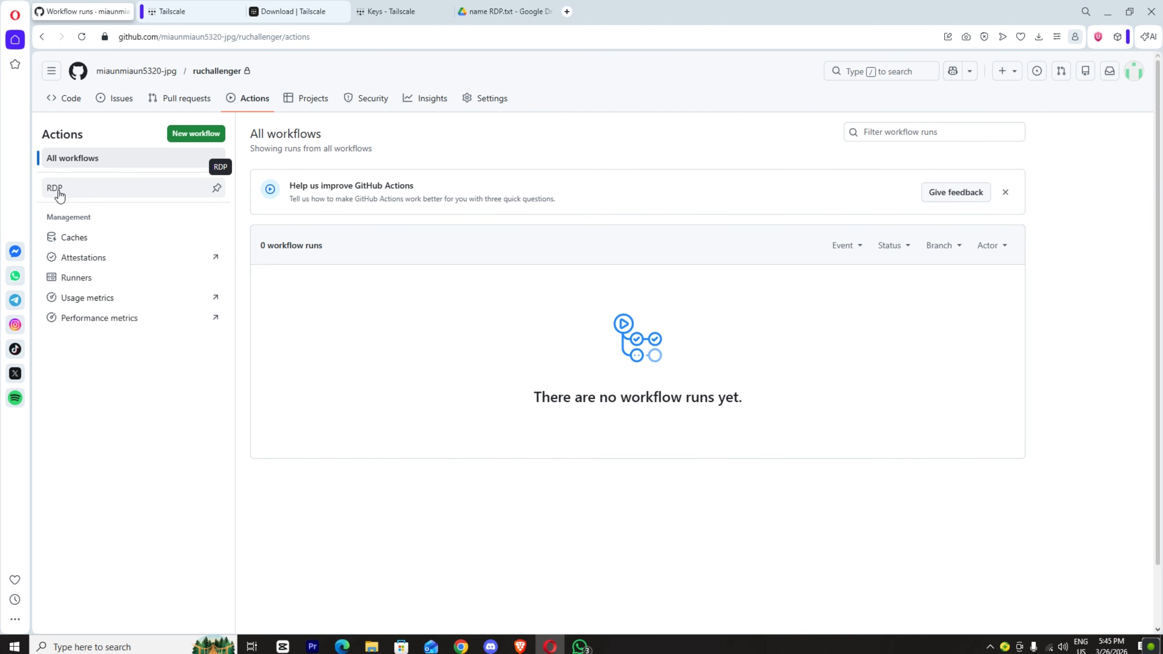
click(60, 194)
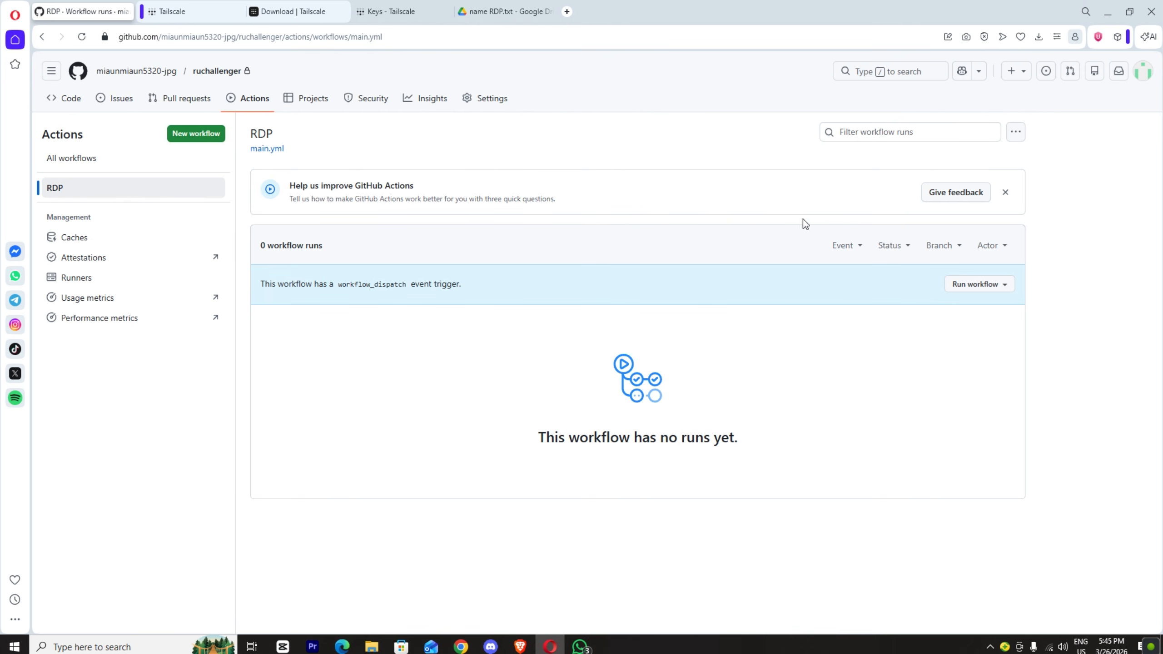
- Run the RDP workflow manually and open the log of its secure-rdp job
click(974, 285)
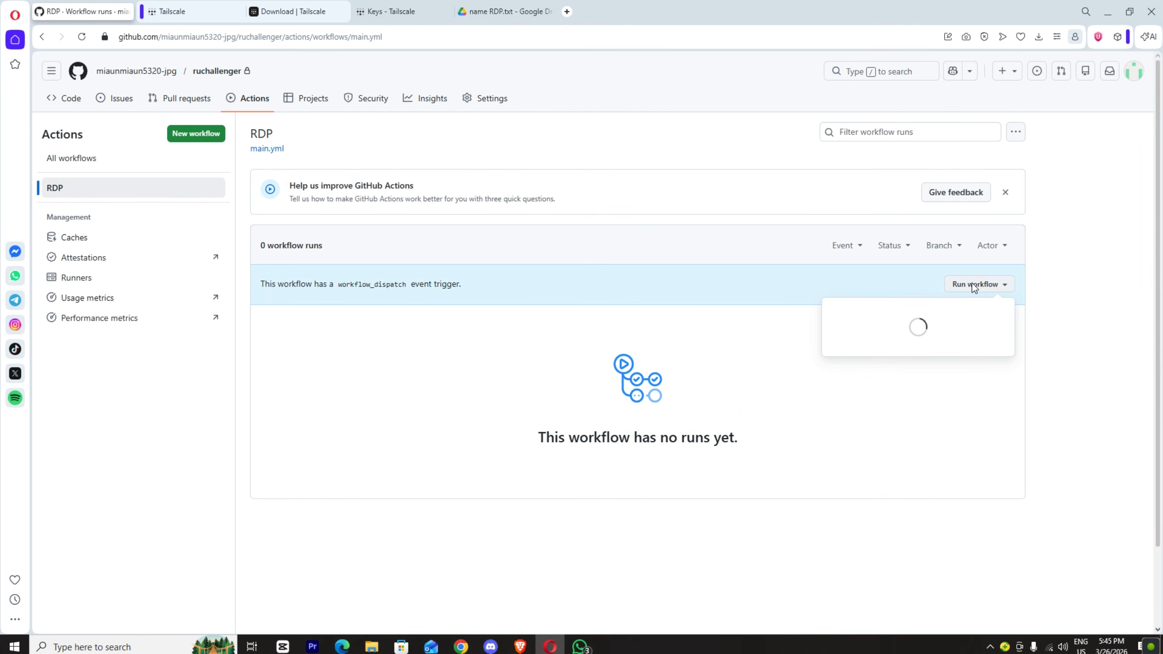
click(847, 367)
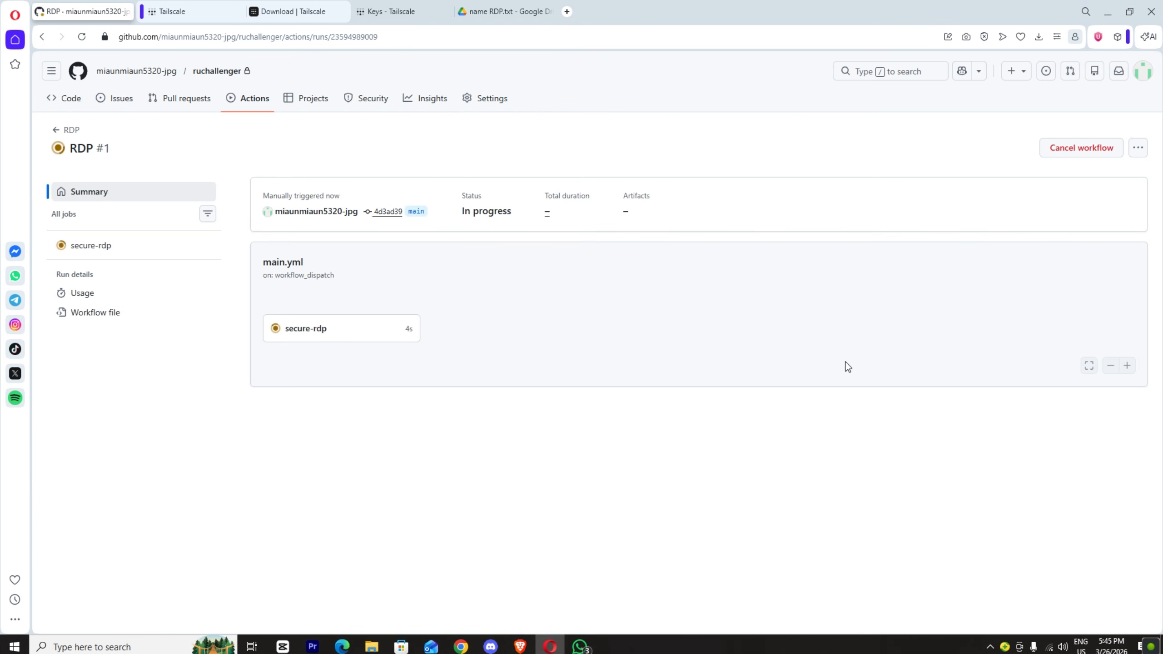
click(318, 336)
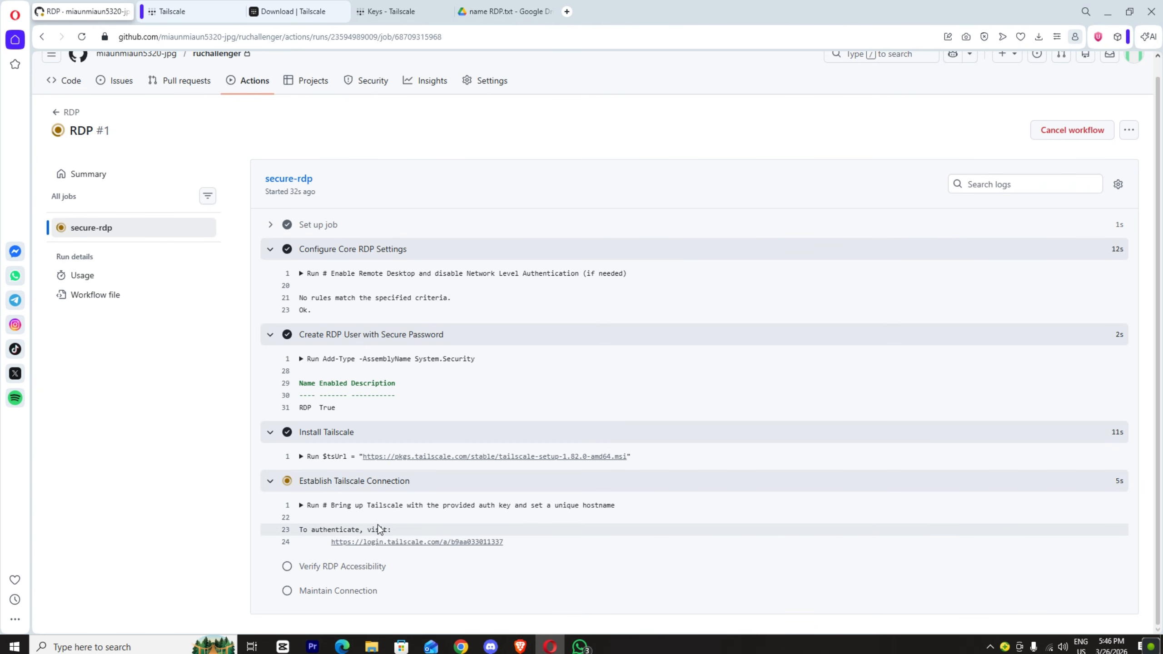
- Follow the Tailscale authentication link in the job log, sign in with GitHub, authorize Tailscale, and connect the gh-runner device to the tailnet
click(371, 545)
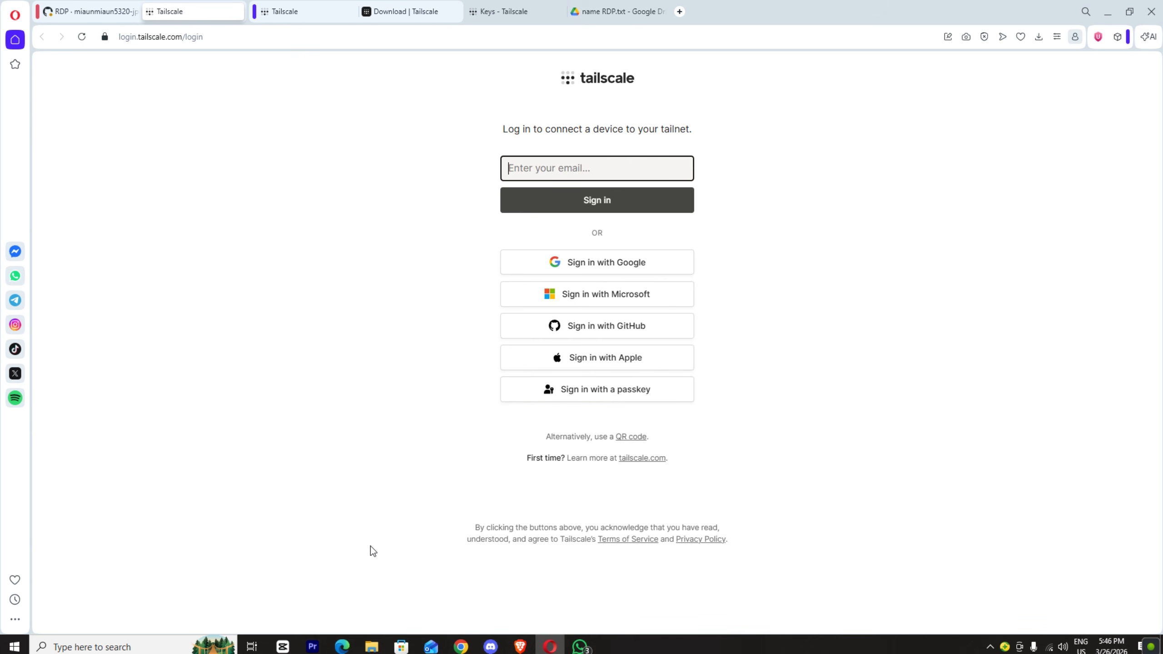
click(607, 333)
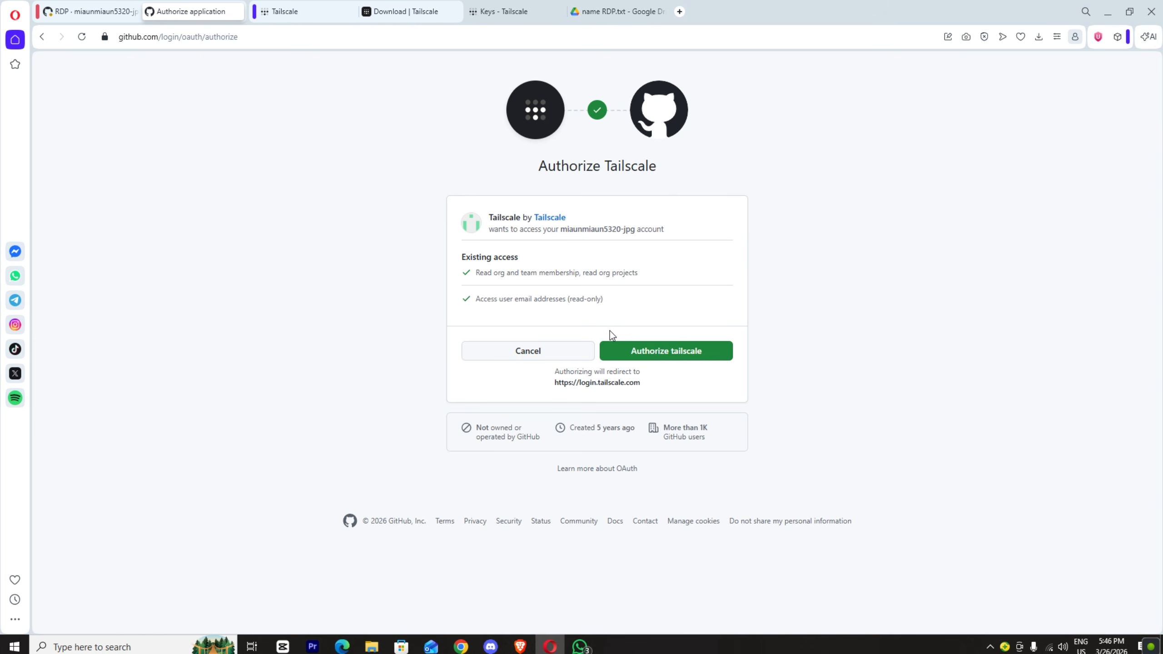
click(656, 348)
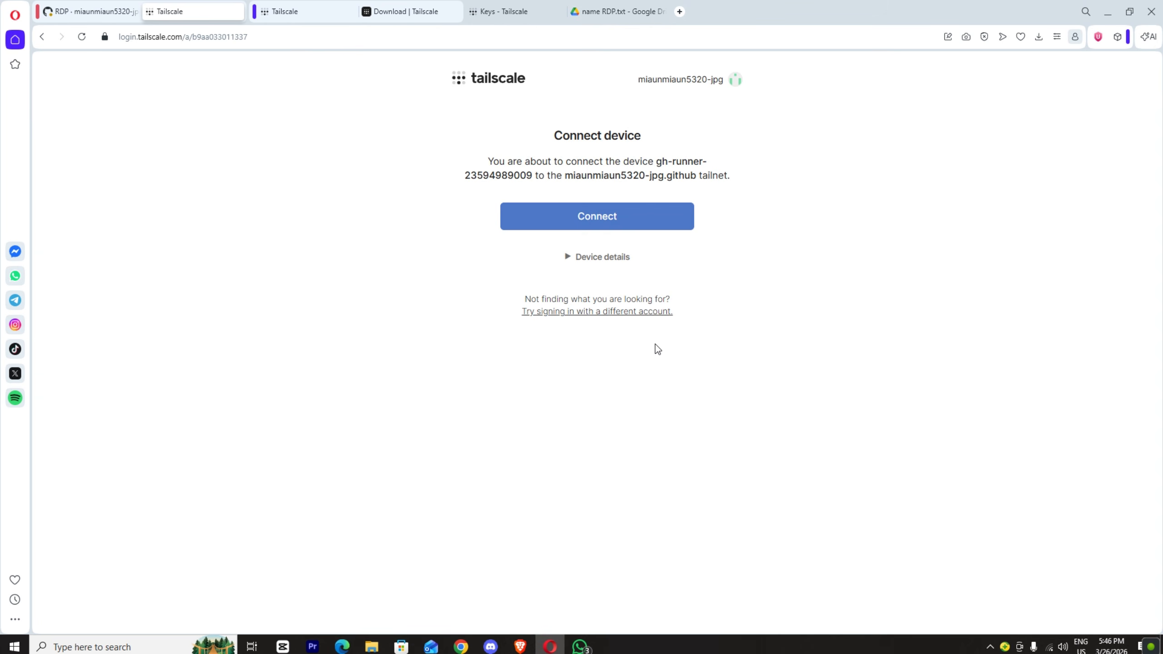
click(630, 223)
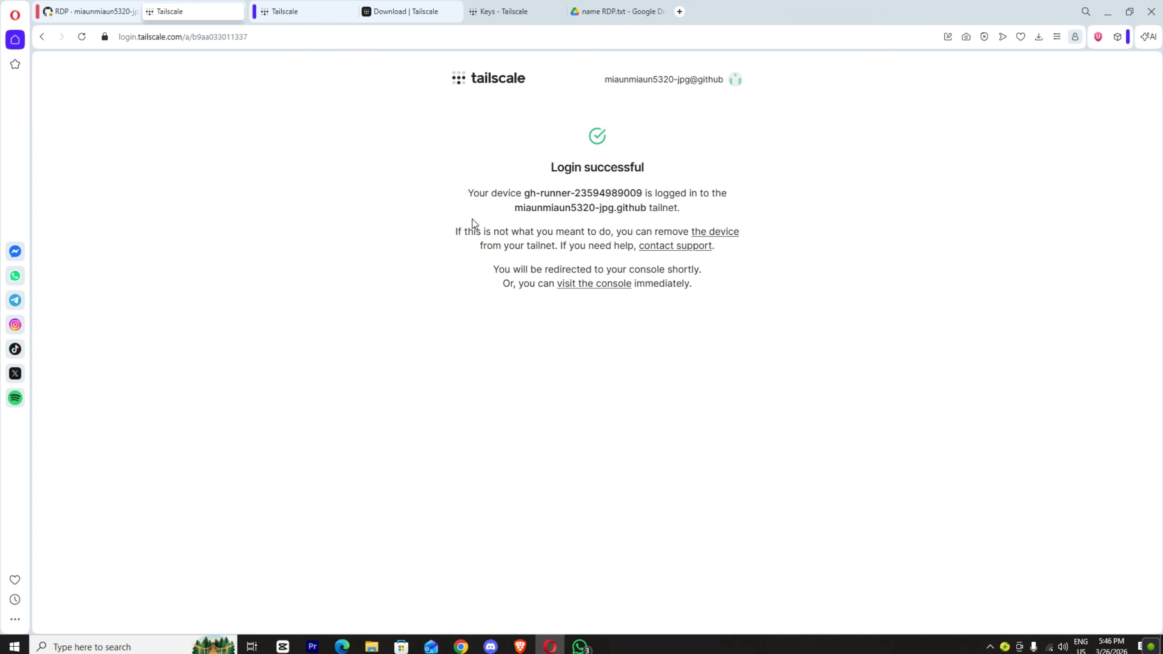
- Copy the RDP address 100.82.209.8 from the secure-rdp job log and enter it as the computer in Windows Remote Desktop Connection
click(84, 10)
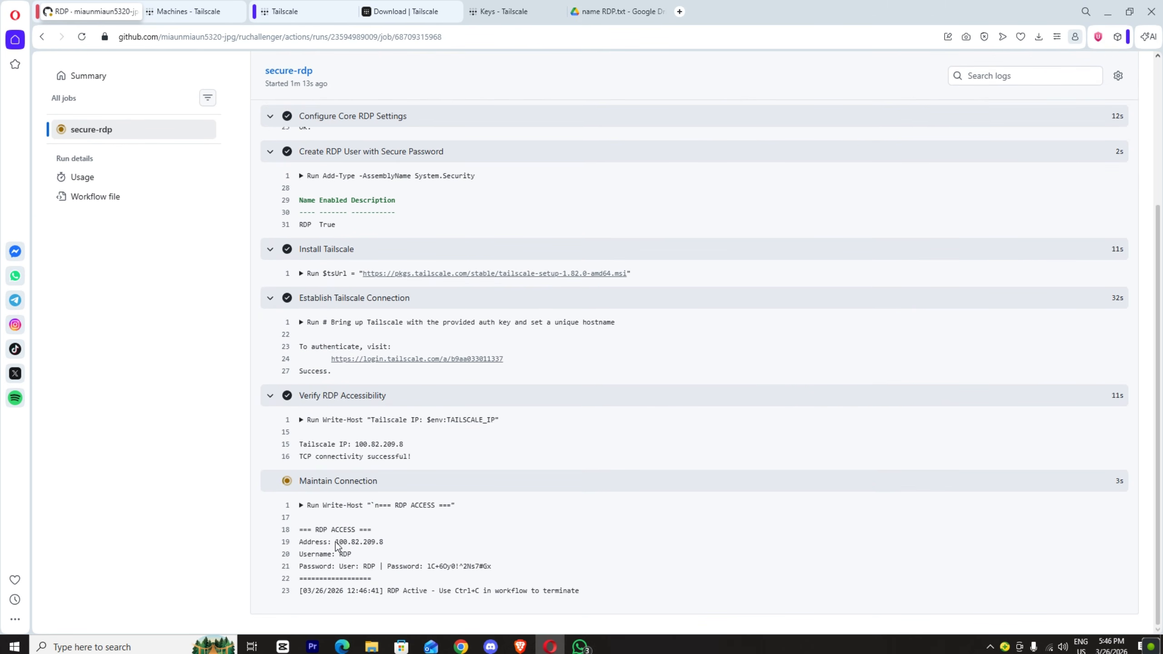
drag(335, 542, 385, 544)
key(ctrl+c)
key(super)
text(rdp)
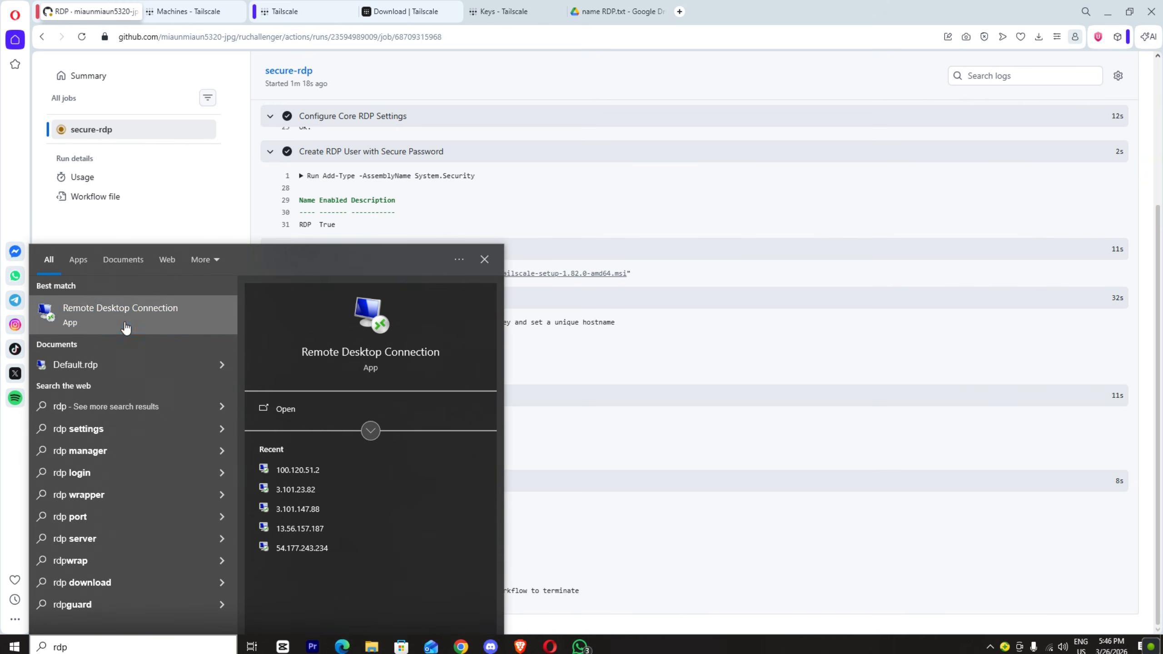
click(125, 316)
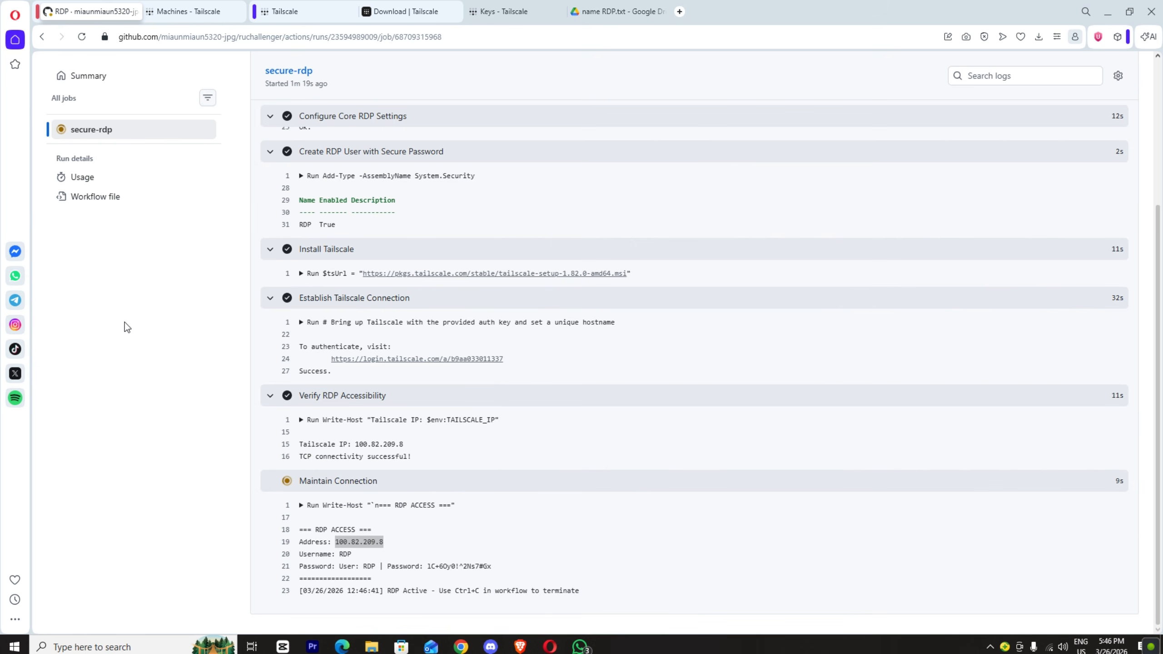
key(ctrl+v)
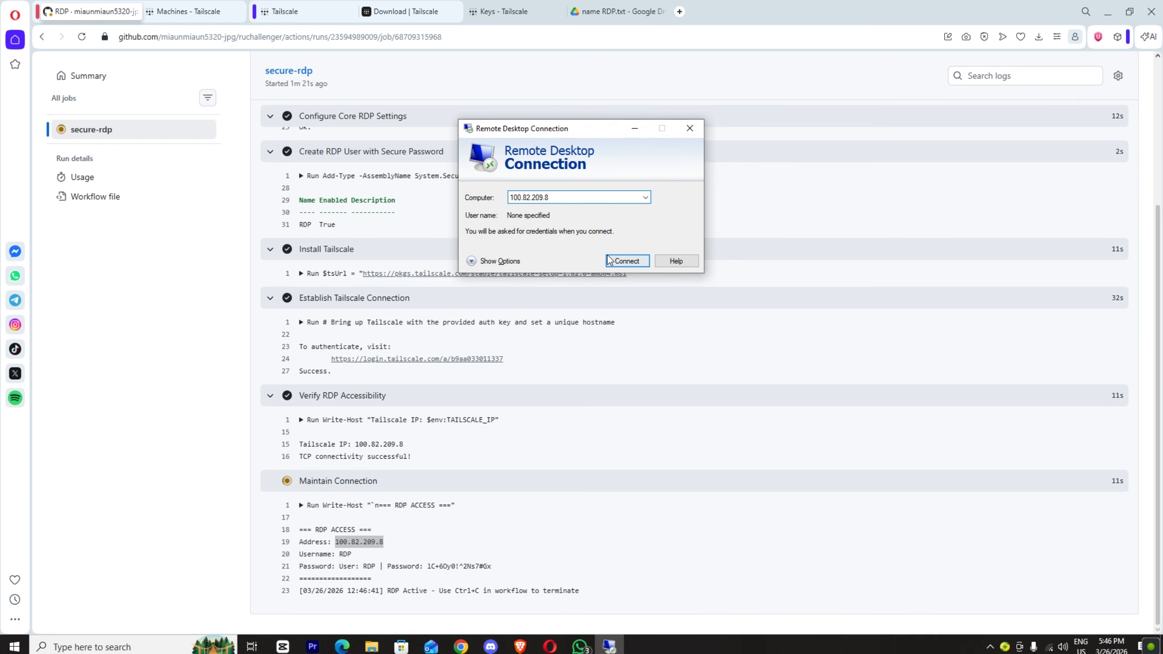
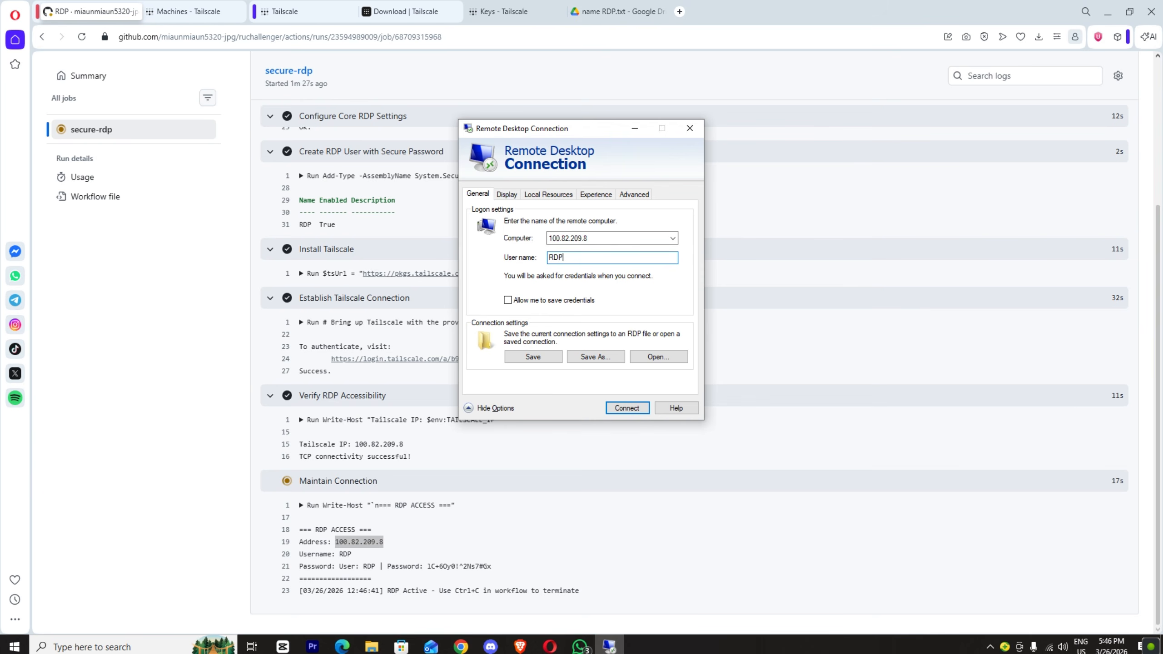
- Allow the credentials to be saved and start the Remote Desktop connection to the runner
click(562, 301)
click(642, 408)
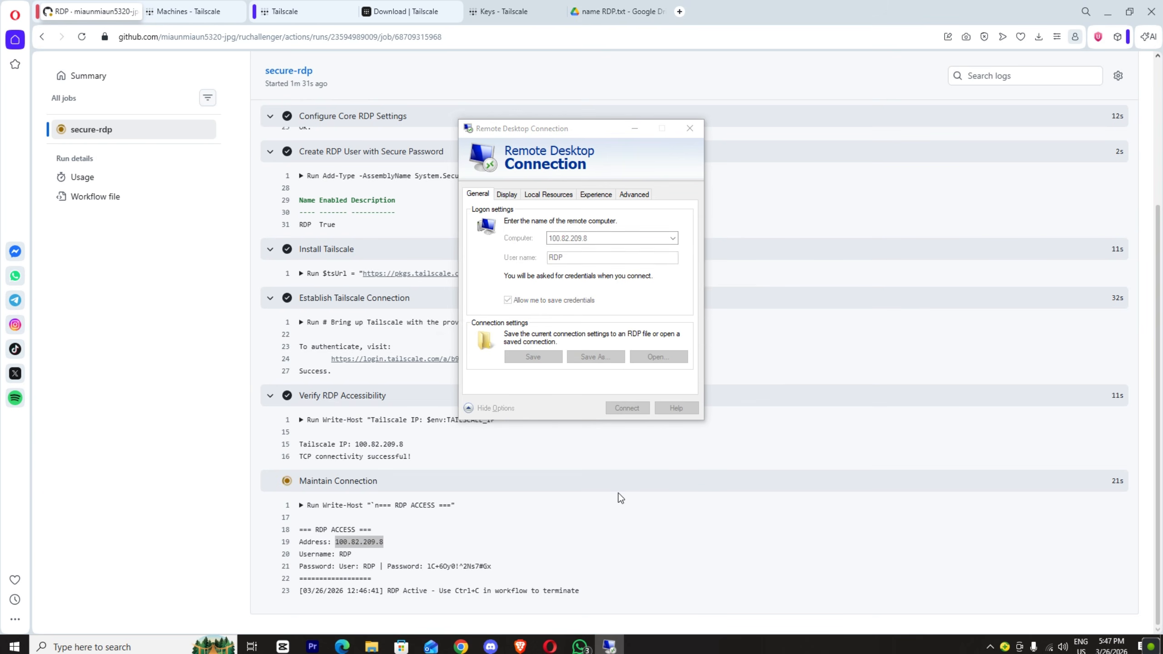
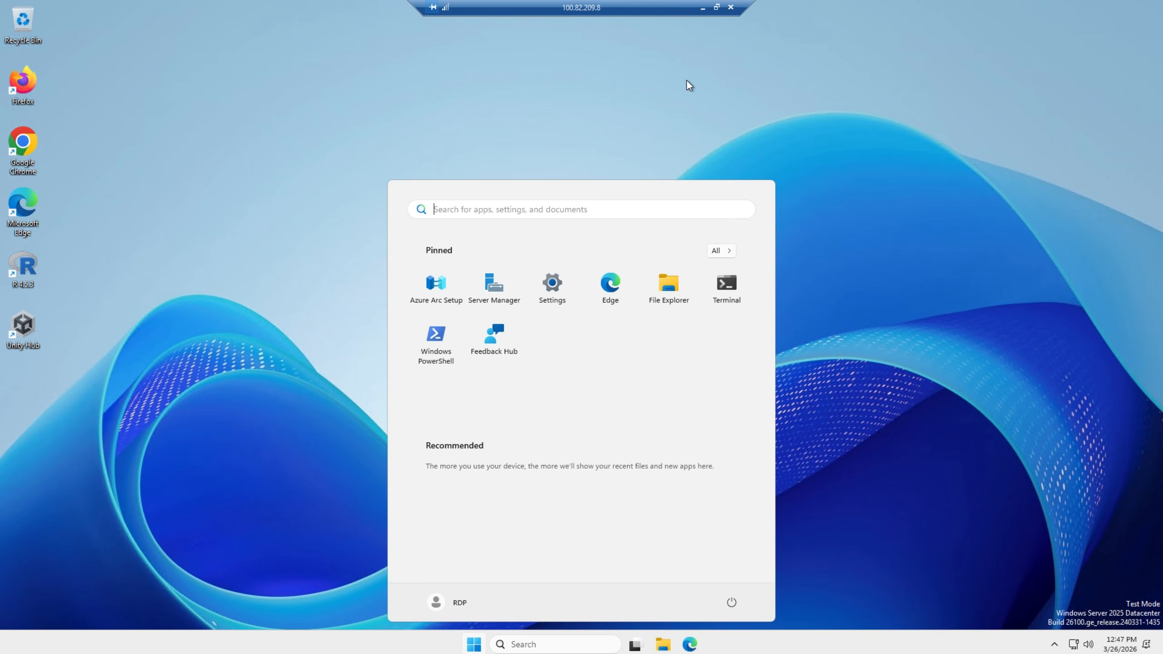
- Dismiss the Start menu, launch Google Chrome on the remote desktop without signing in, and maximize its window
click(705, 116)
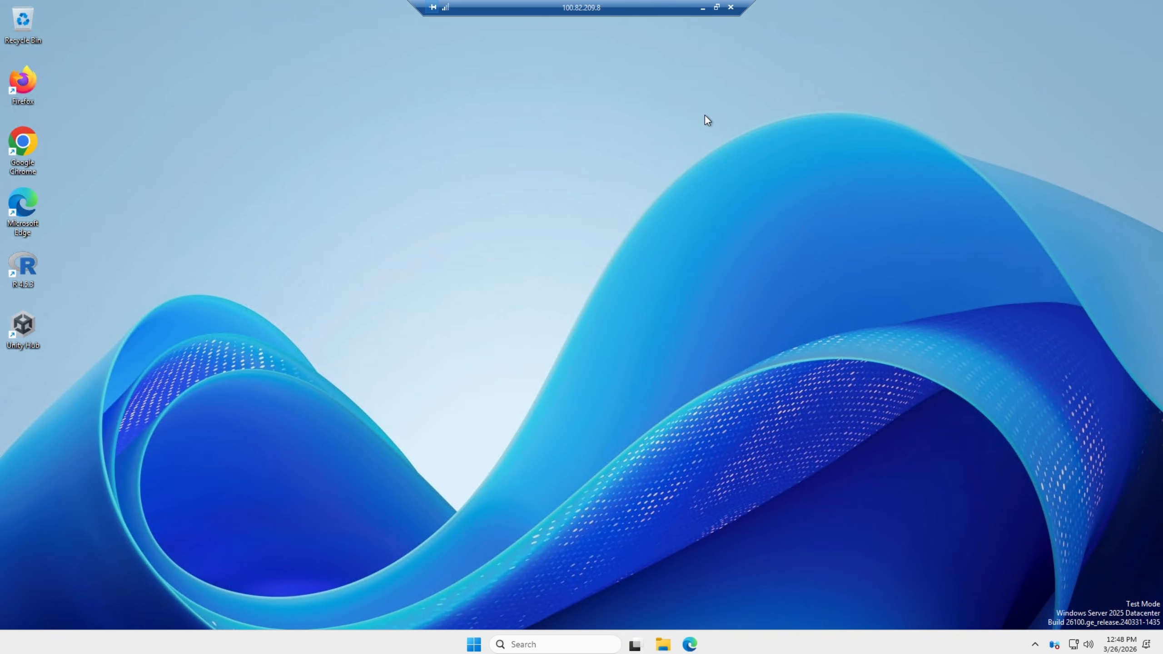
drag(405, 149, 373, 155)
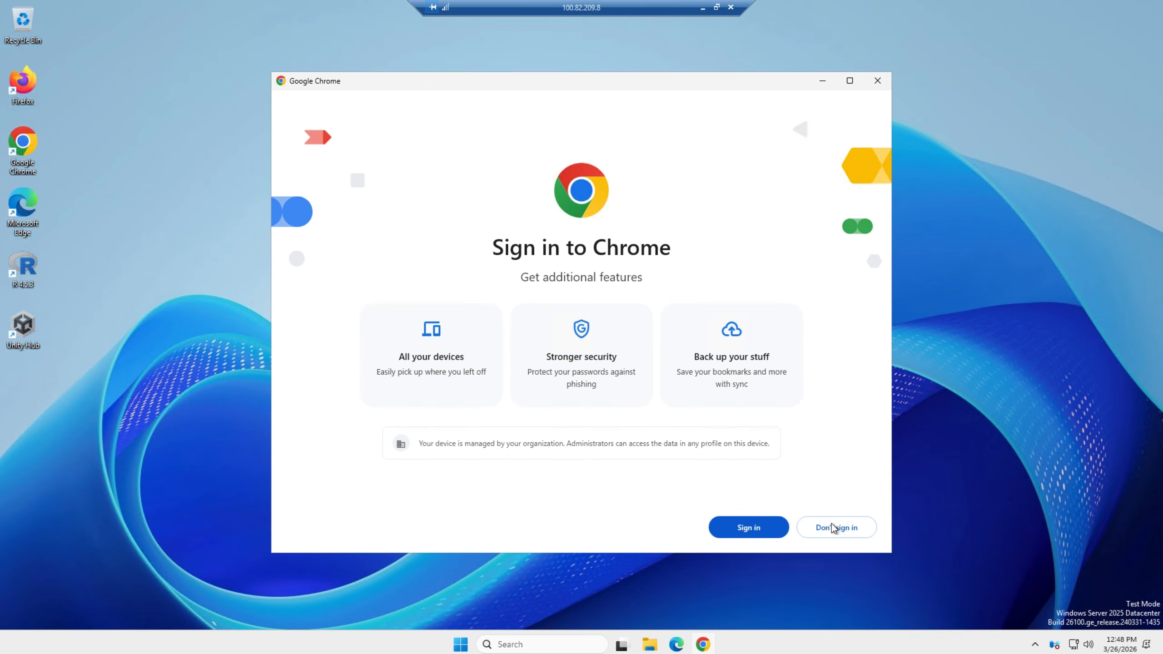
click(832, 528)
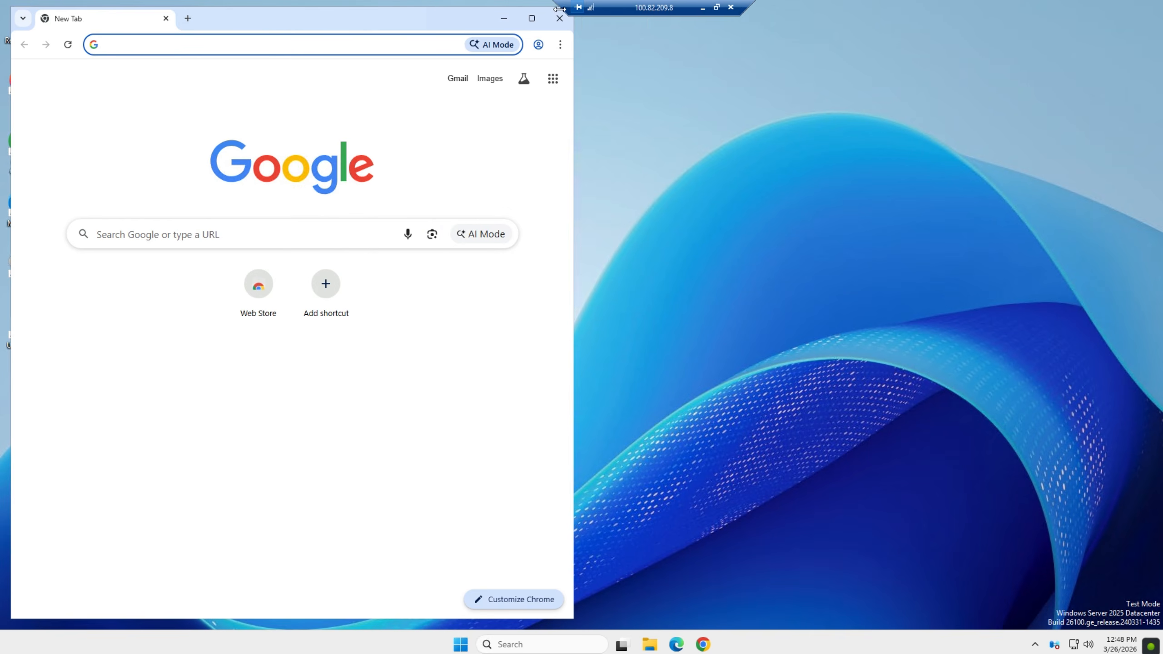
double_click(411, 14)
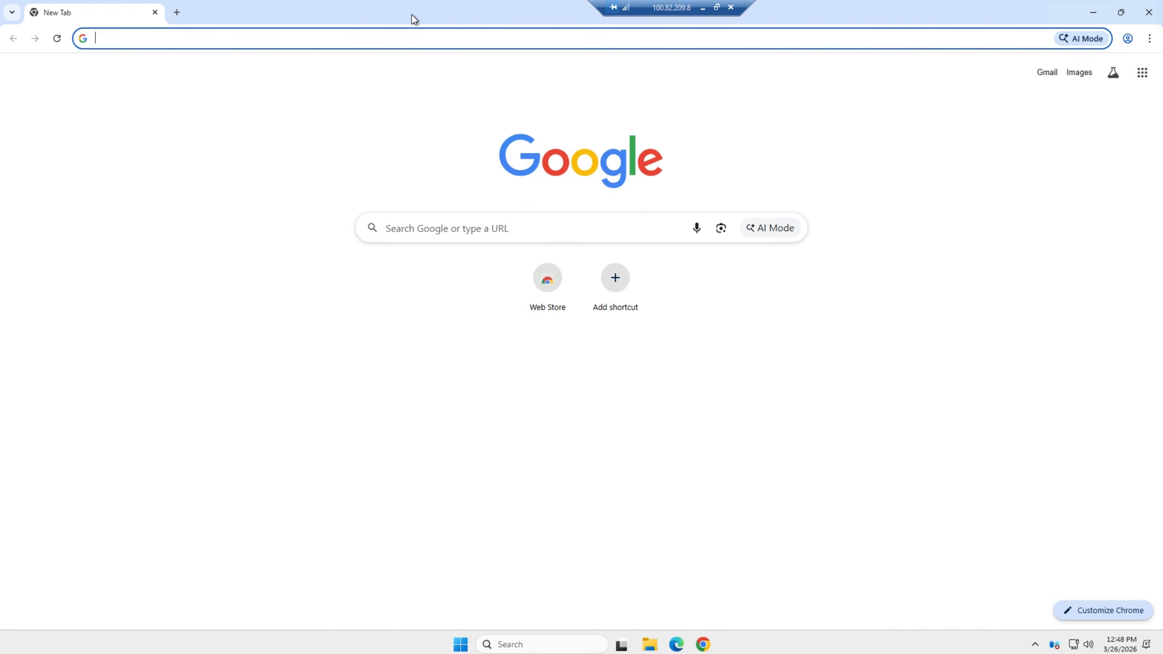
- Search Google for "what is my ip", open whatismyipaddress.com and check the region listed for the remote machine
click(445, 227)
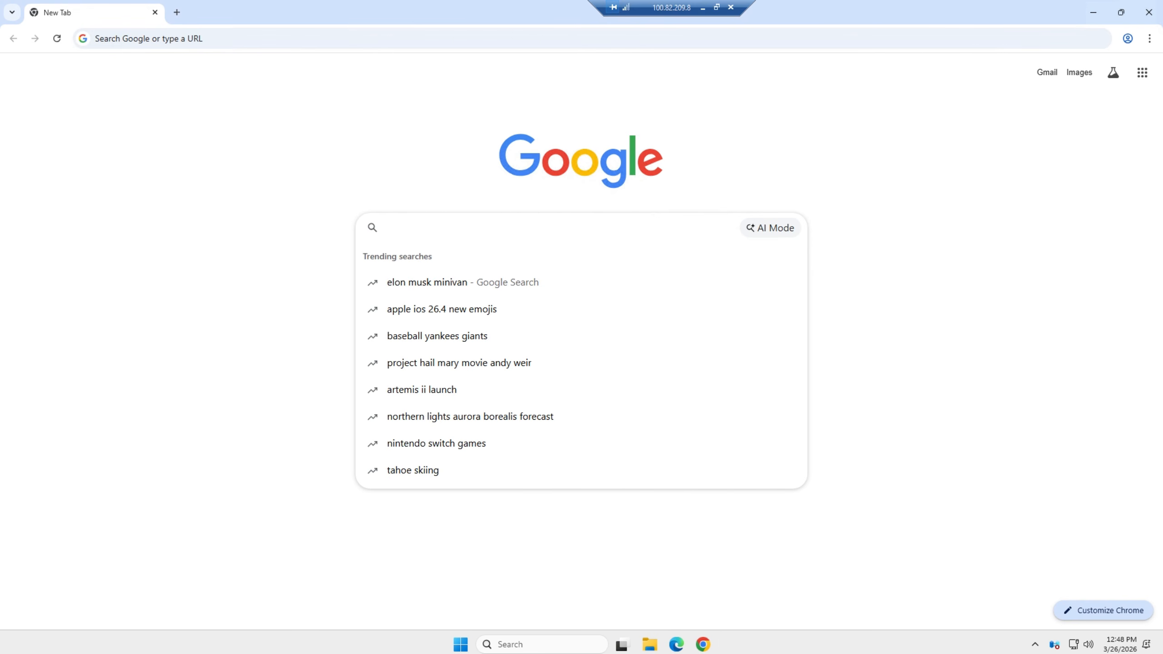
text(h)
key(BackSpace)
text(what is my )
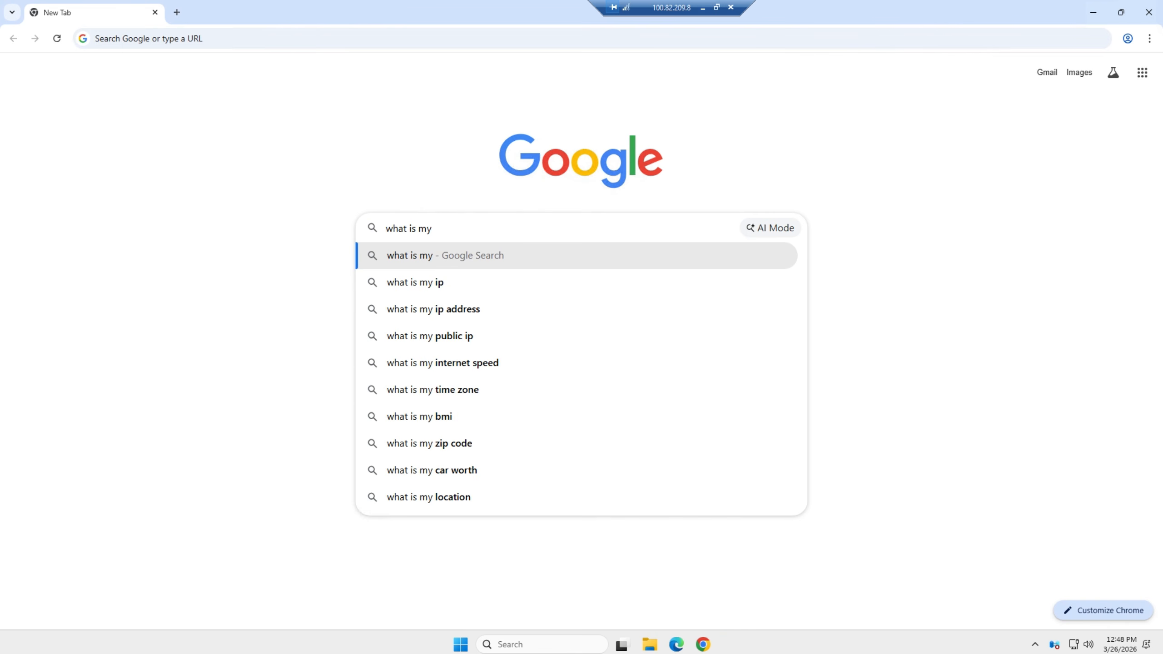
text(ip)
key(Return)
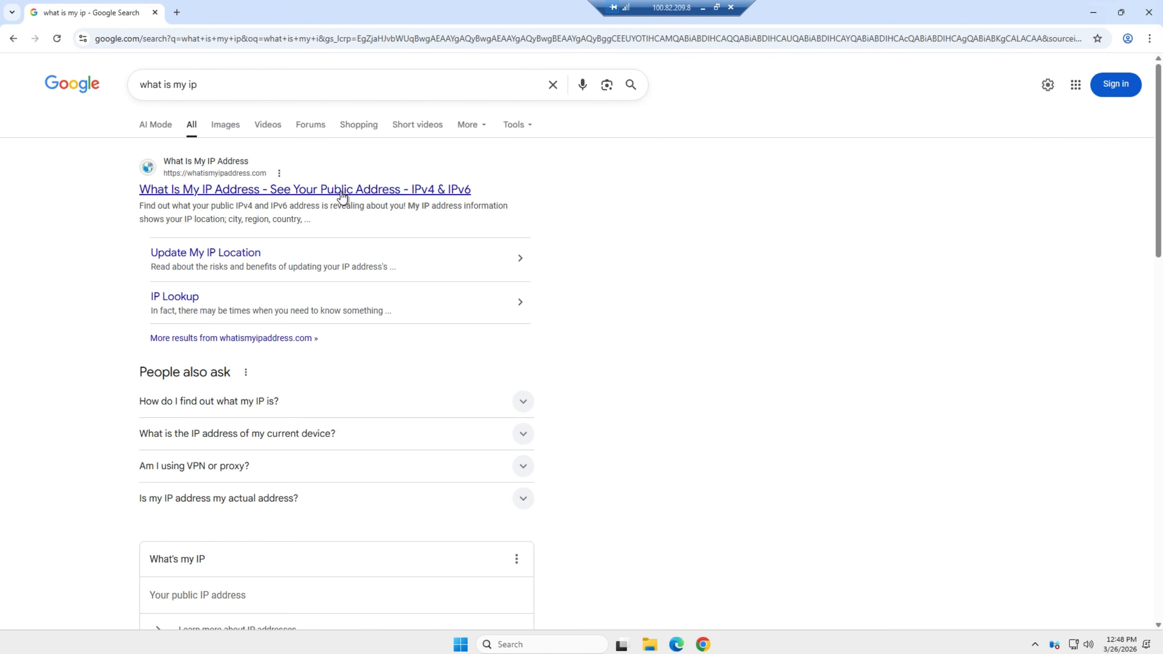
click(340, 189)
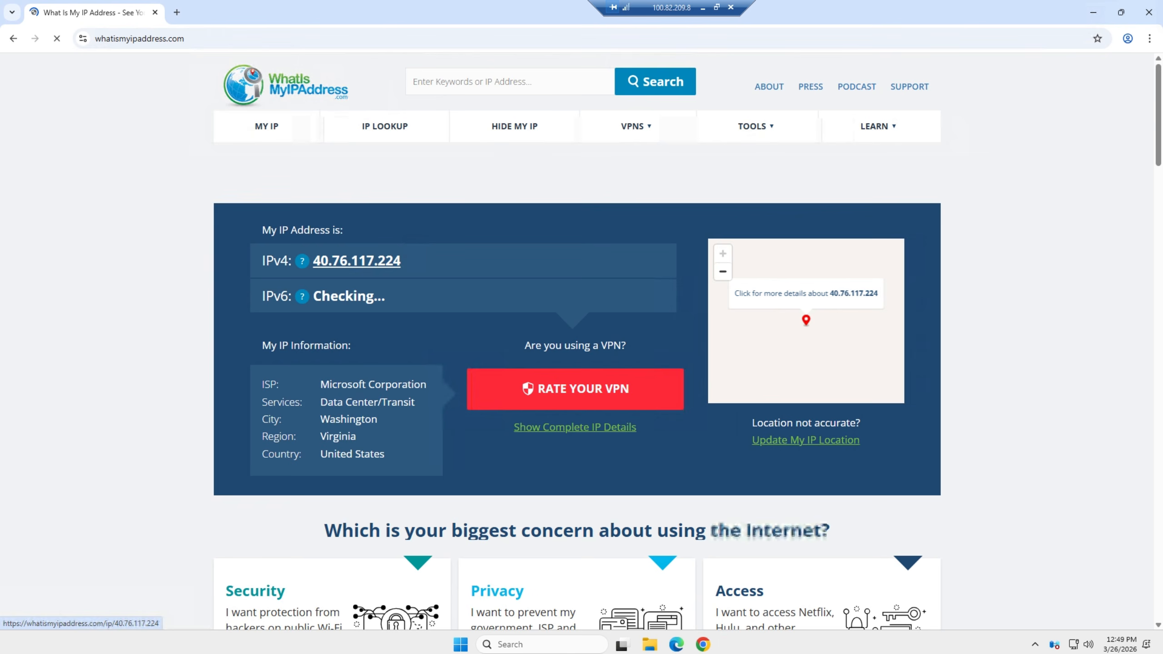
double_click(335, 437)
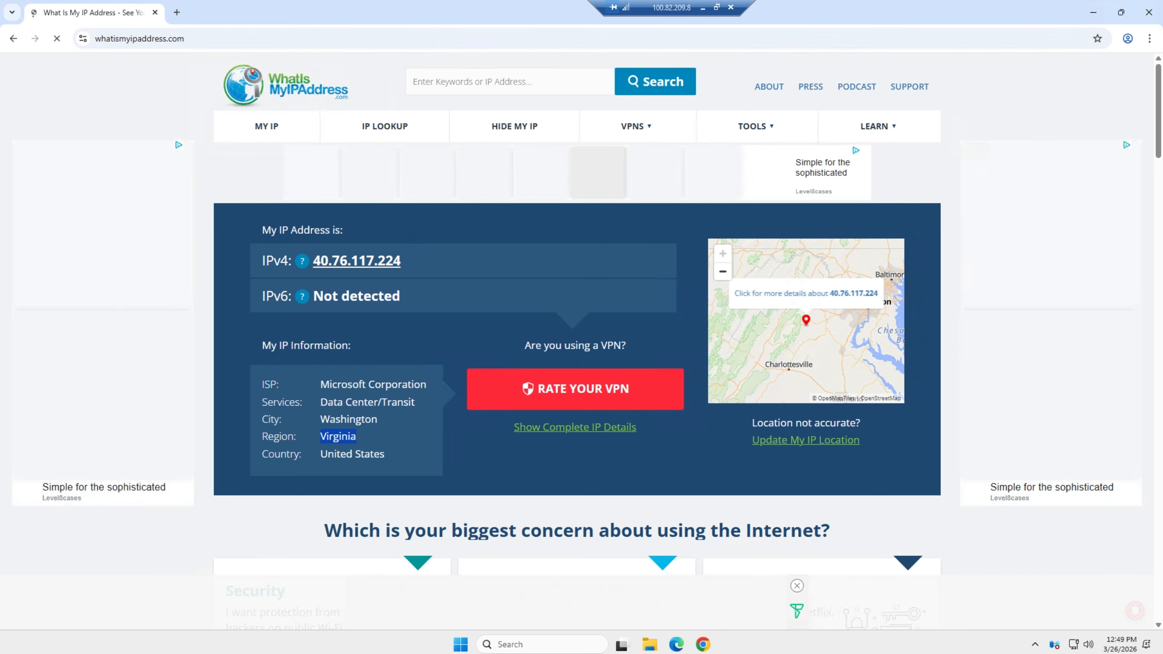
- Search for "network speed test" in a new browser tab and run the Fast.com test to measure the connection speed
click(177, 16)
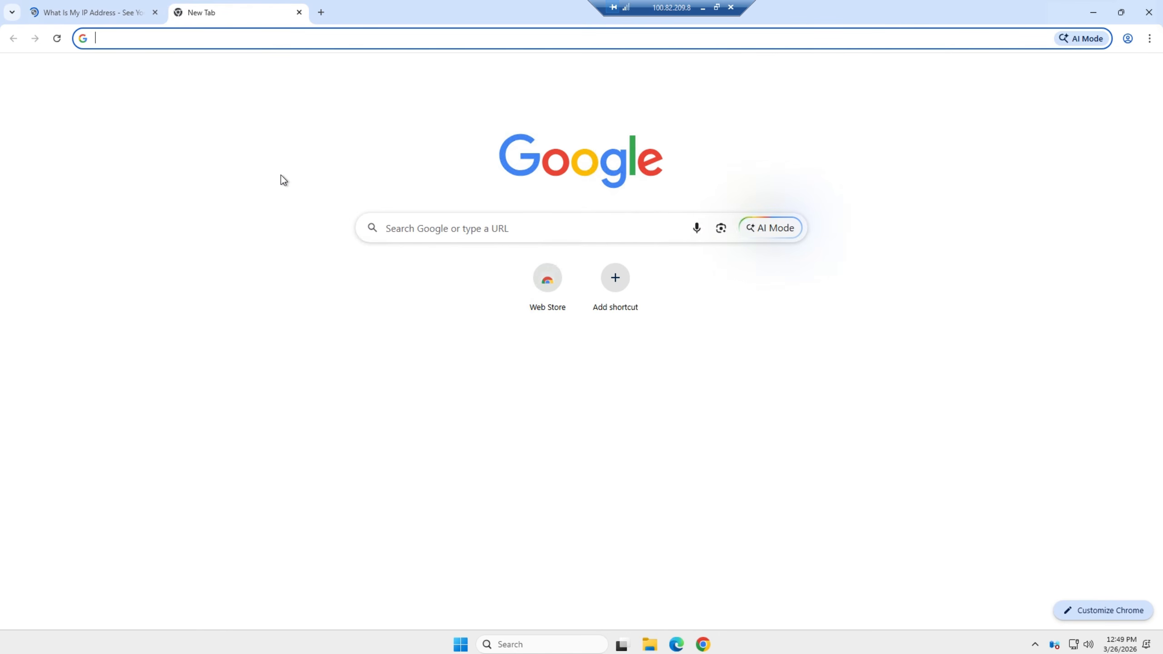
text(netw)
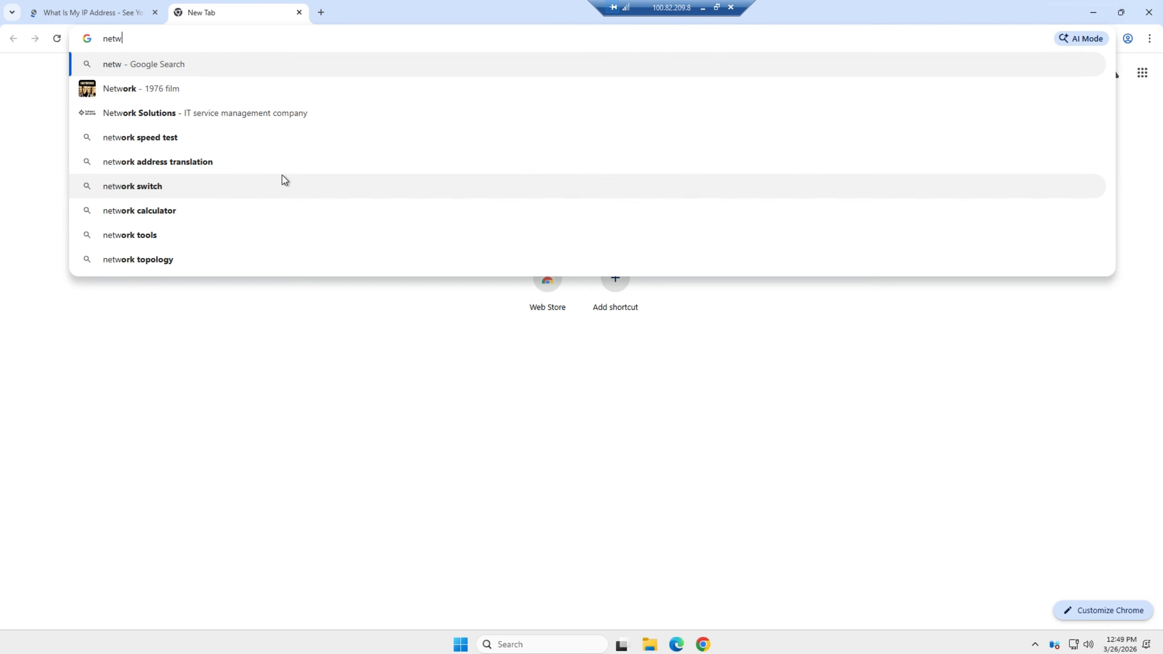
text(ork speed)
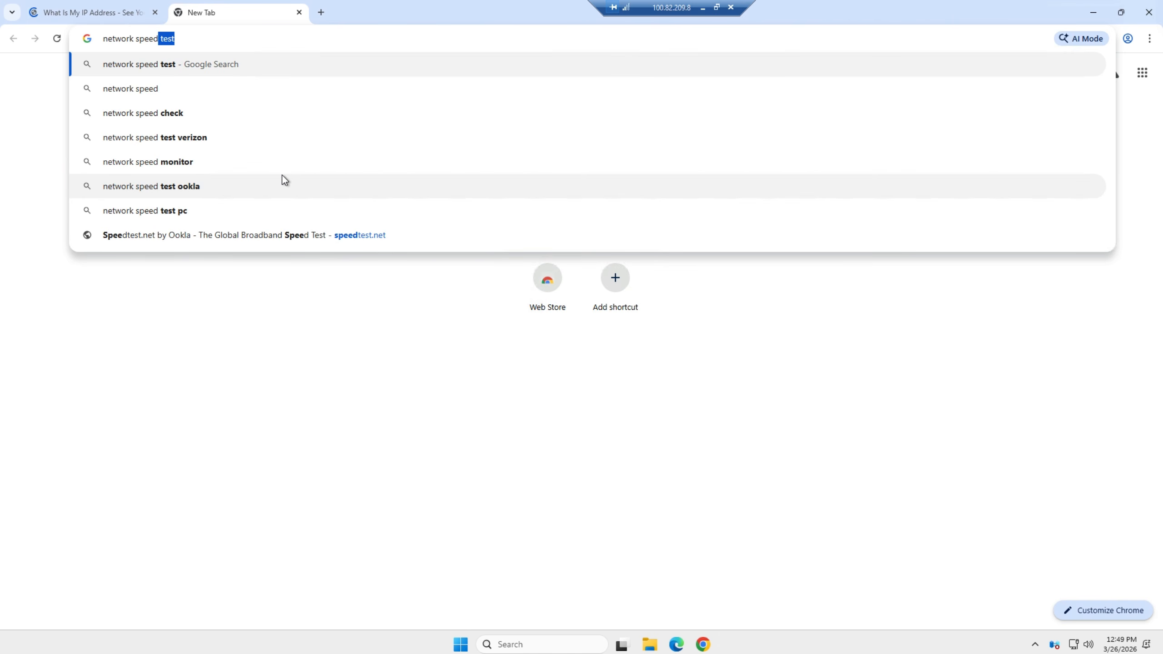
key(Return)
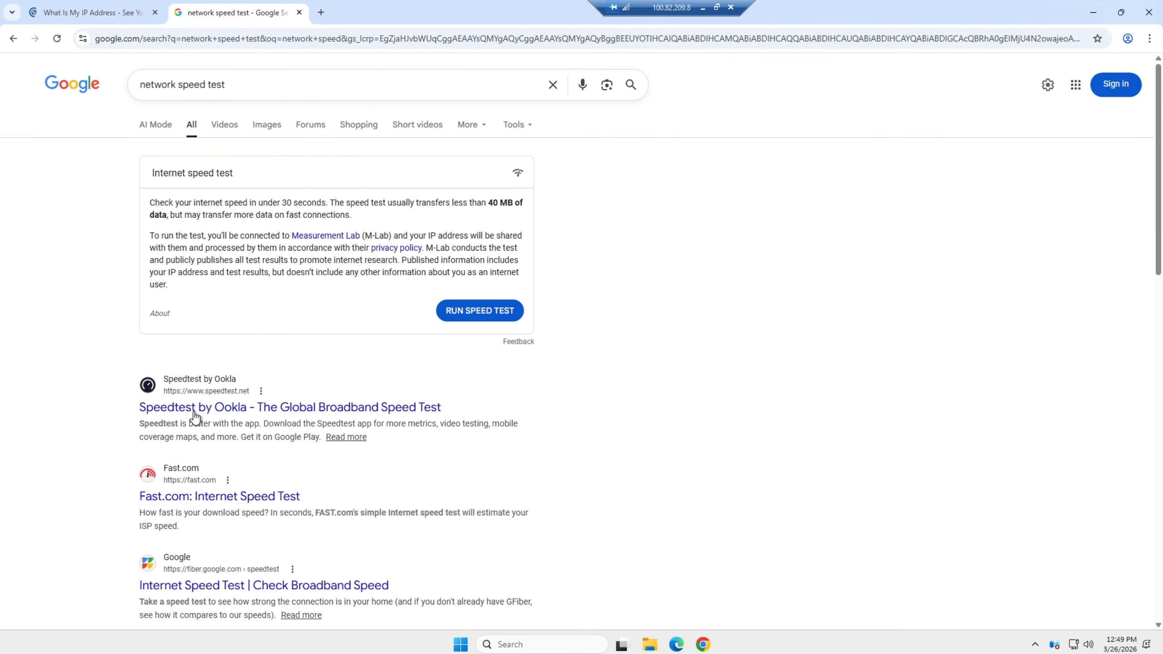
click(205, 500)
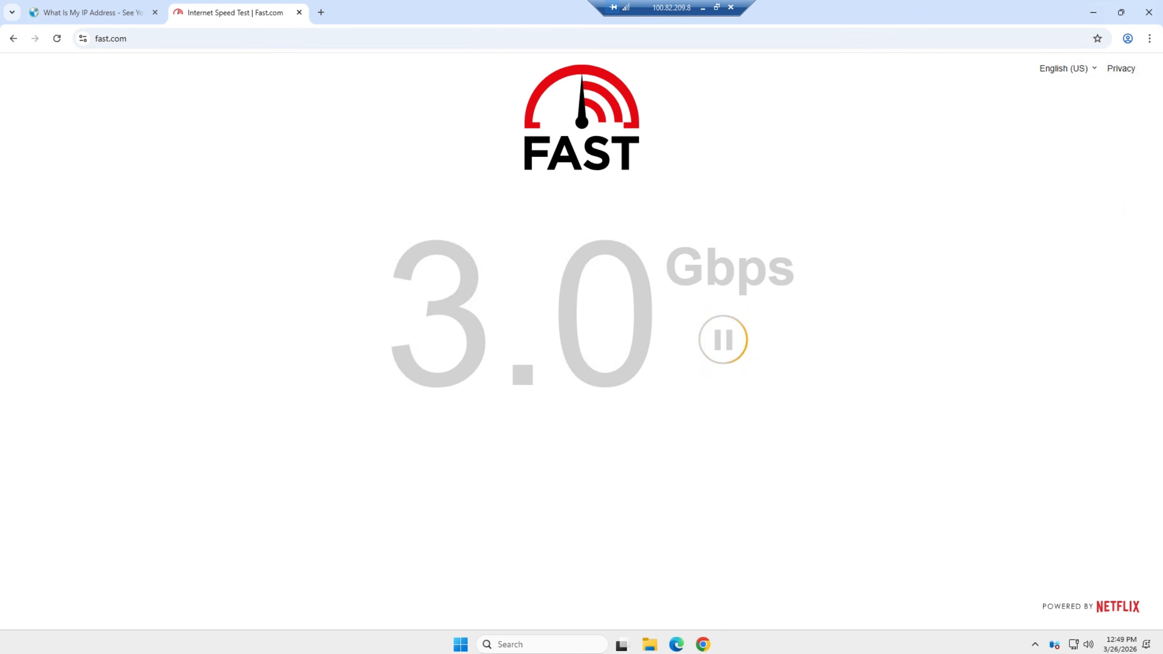
- Search Google for YouTube in another new browser tab and open the YouTube home page from the results
click(322, 13)
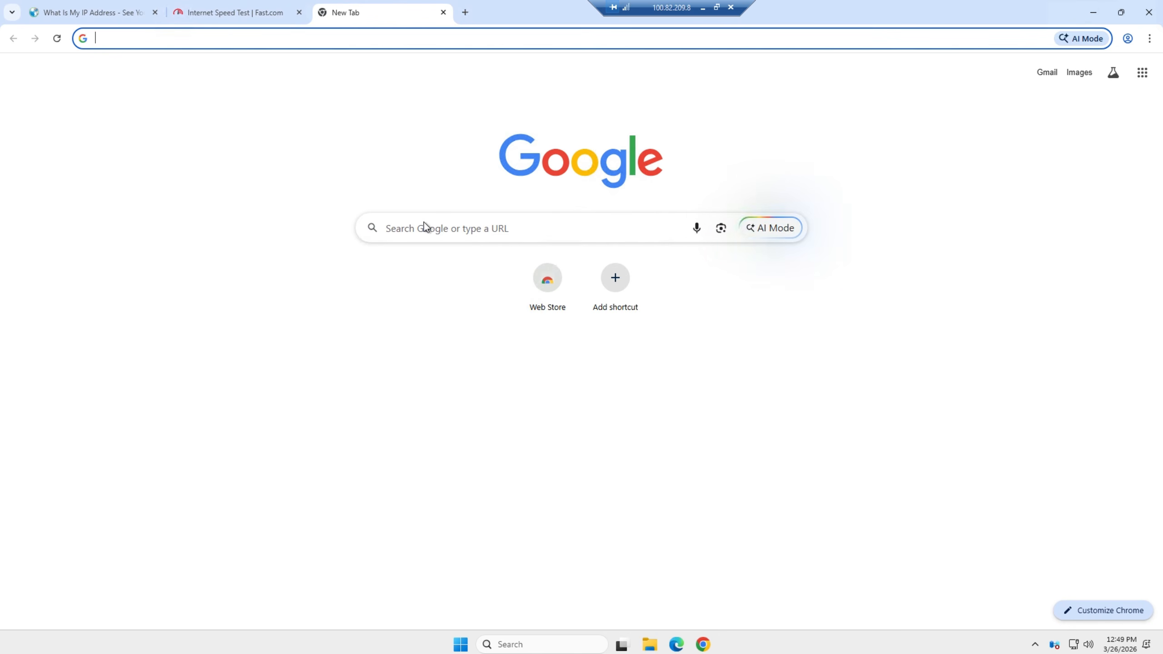
click(426, 227)
text(youtub)
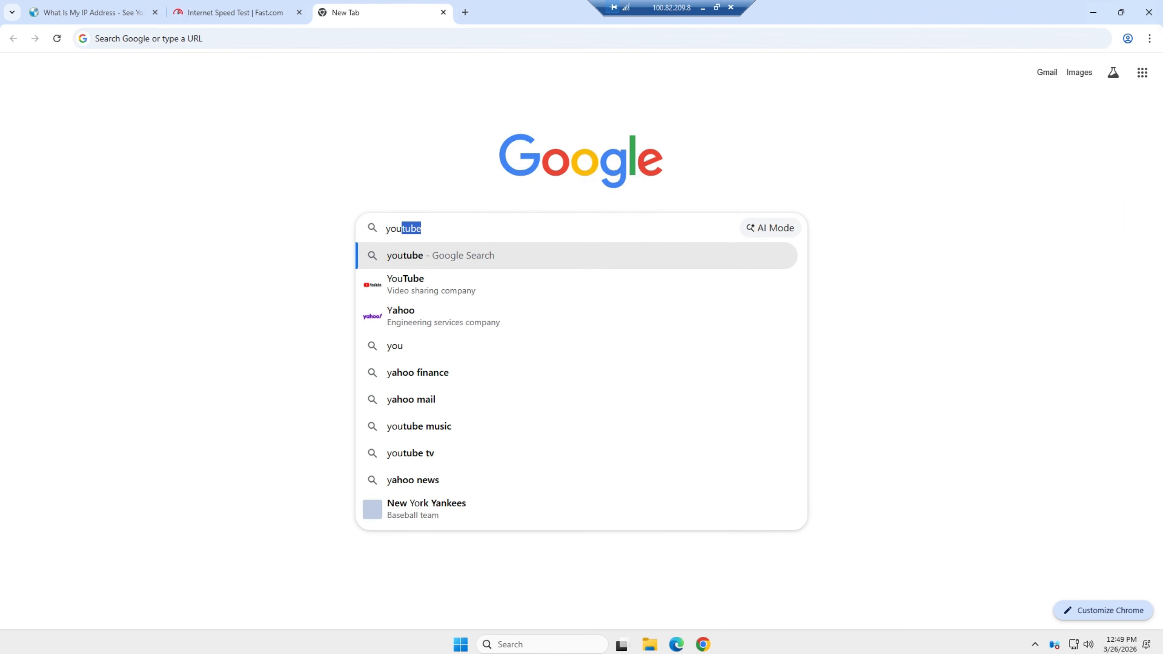
text(e')
key(Return)
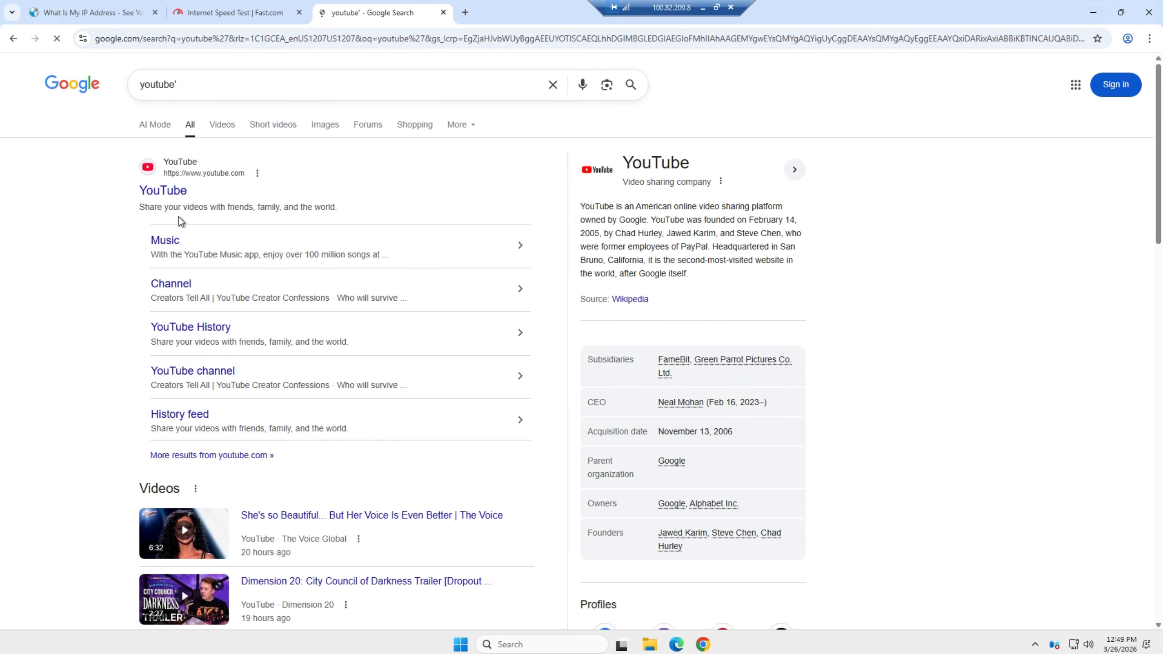
click(164, 191)
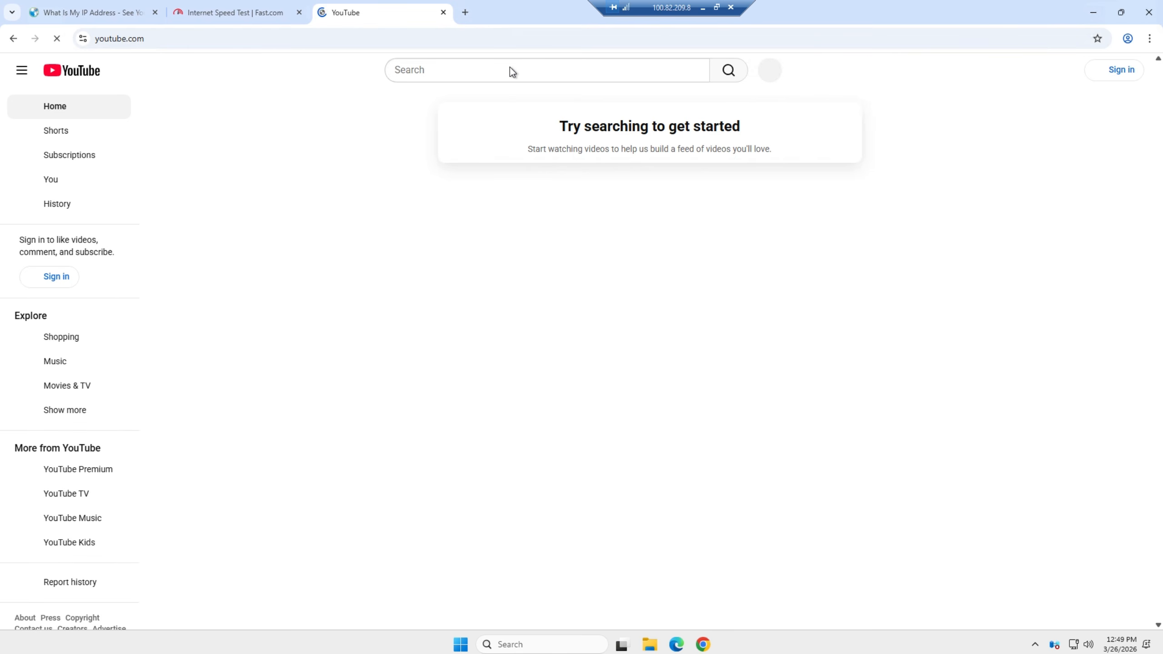
- Search YouTube for "ru challenger" and open the RU Challenger channel from the results
click(547, 70)
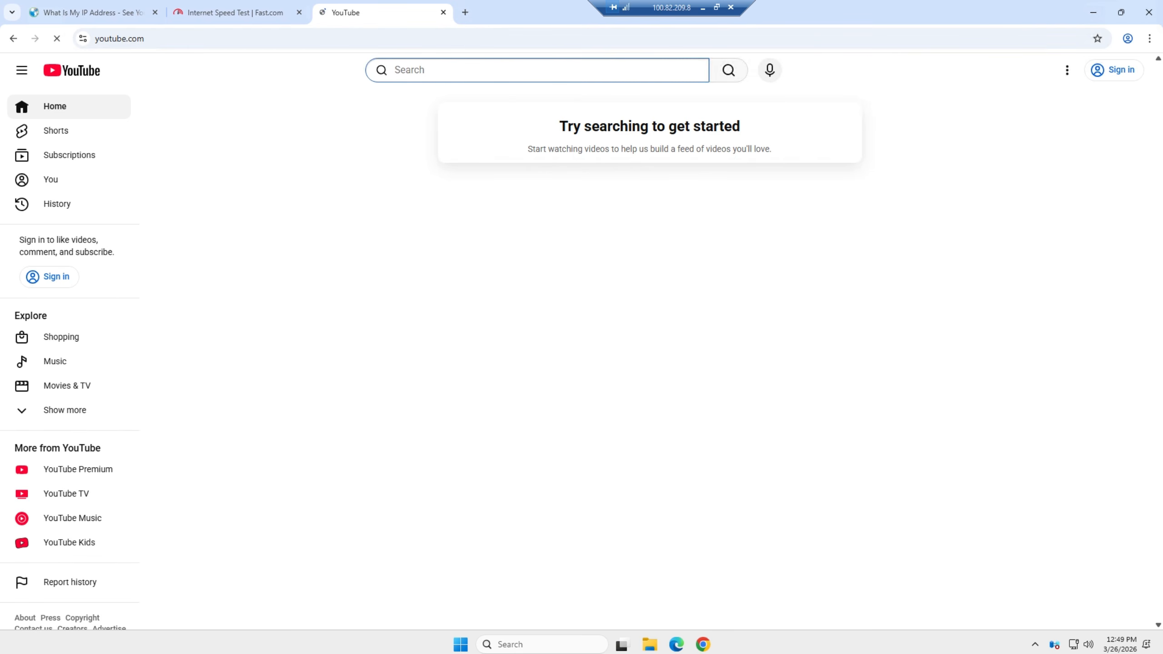
text(ru challenger)
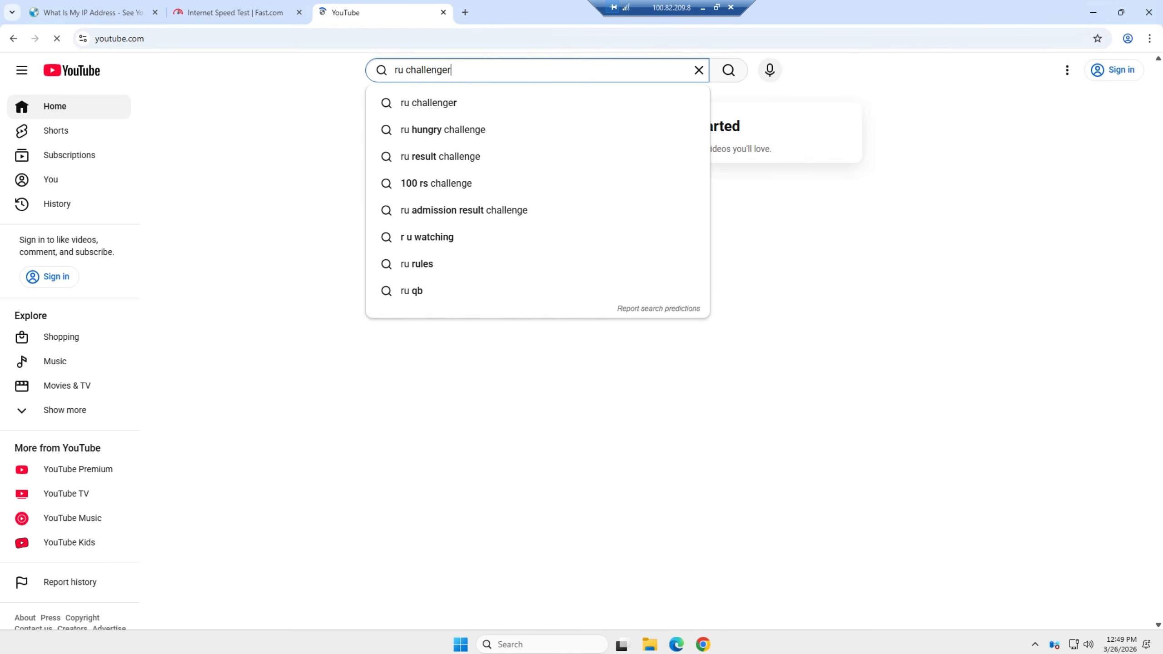
key(Return)
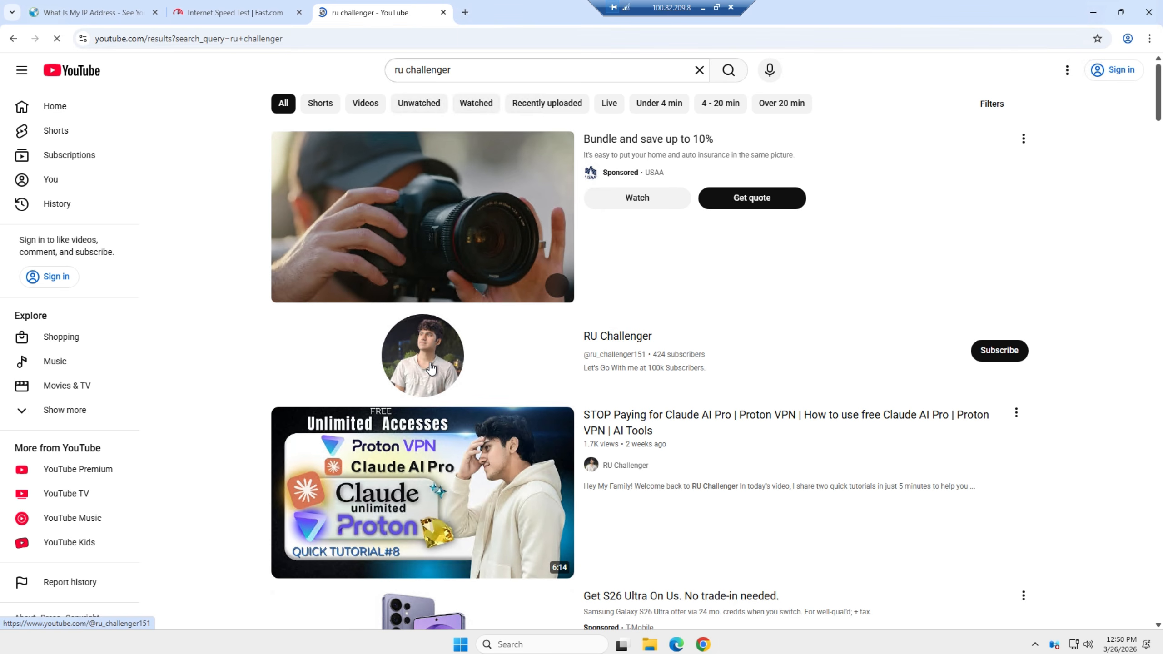
click(431, 368)
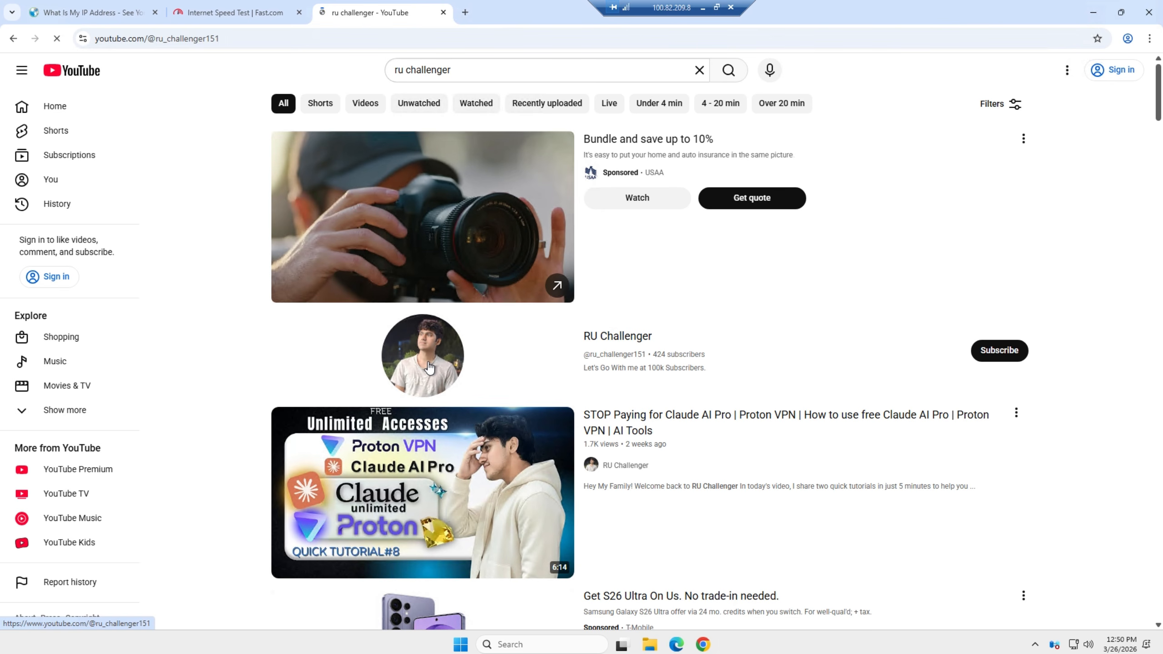
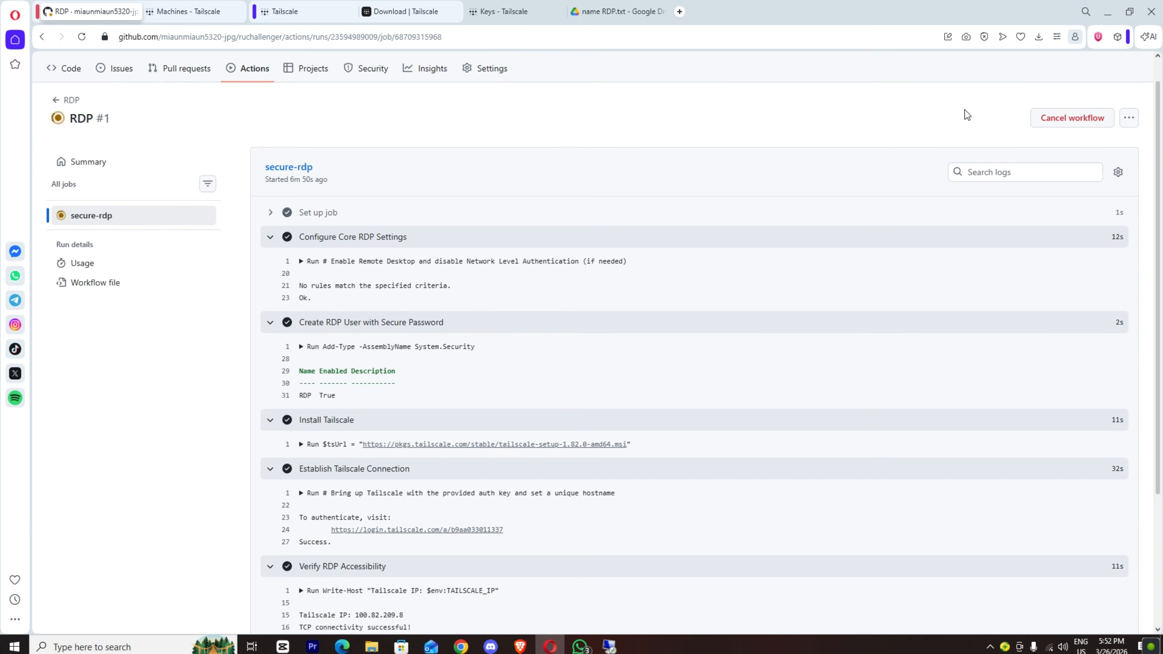
- Search Google for "2k minutes into hours" in a new browser tab and check the converted value
click(680, 11)
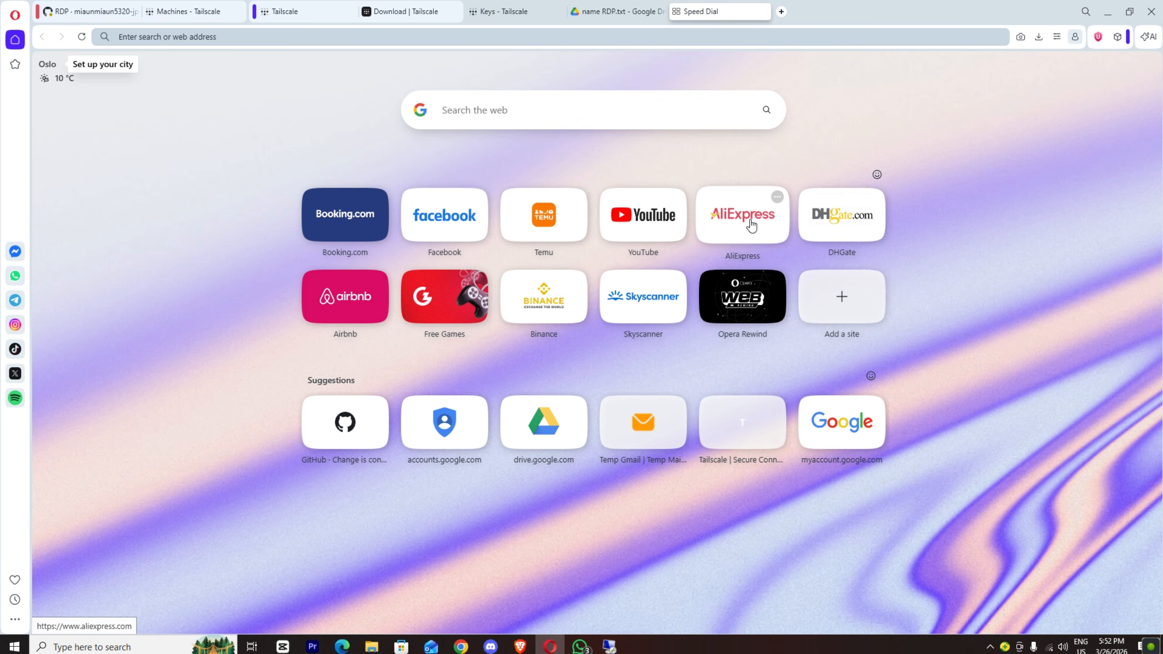
text(2m)
key(BackSpace)
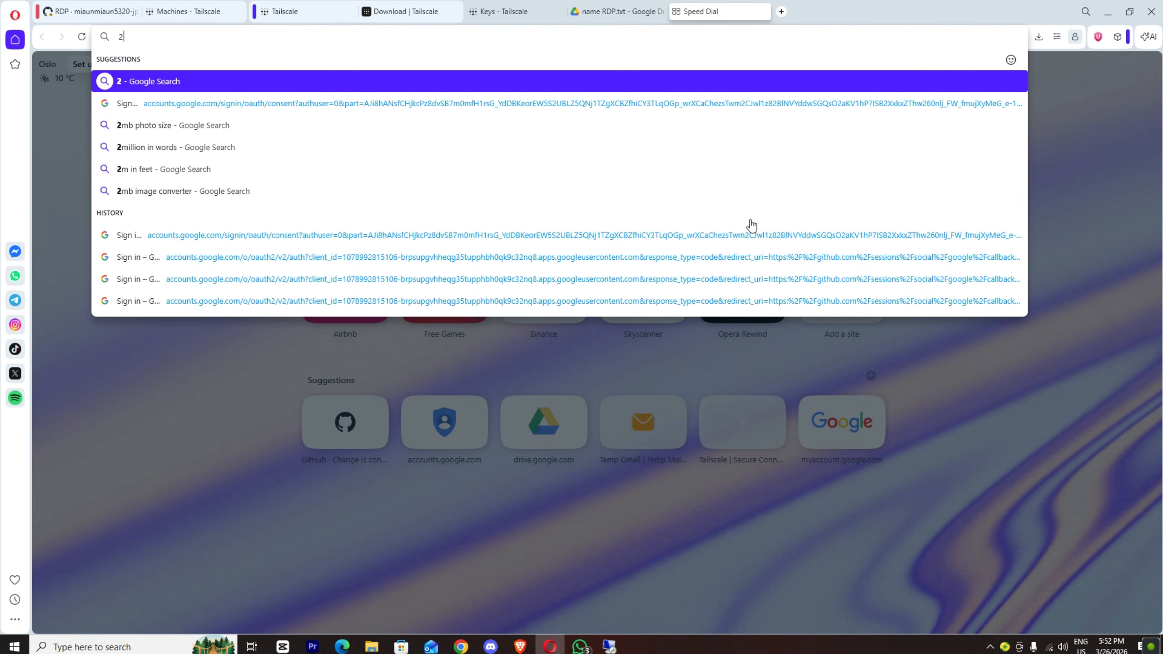
text(k minut)
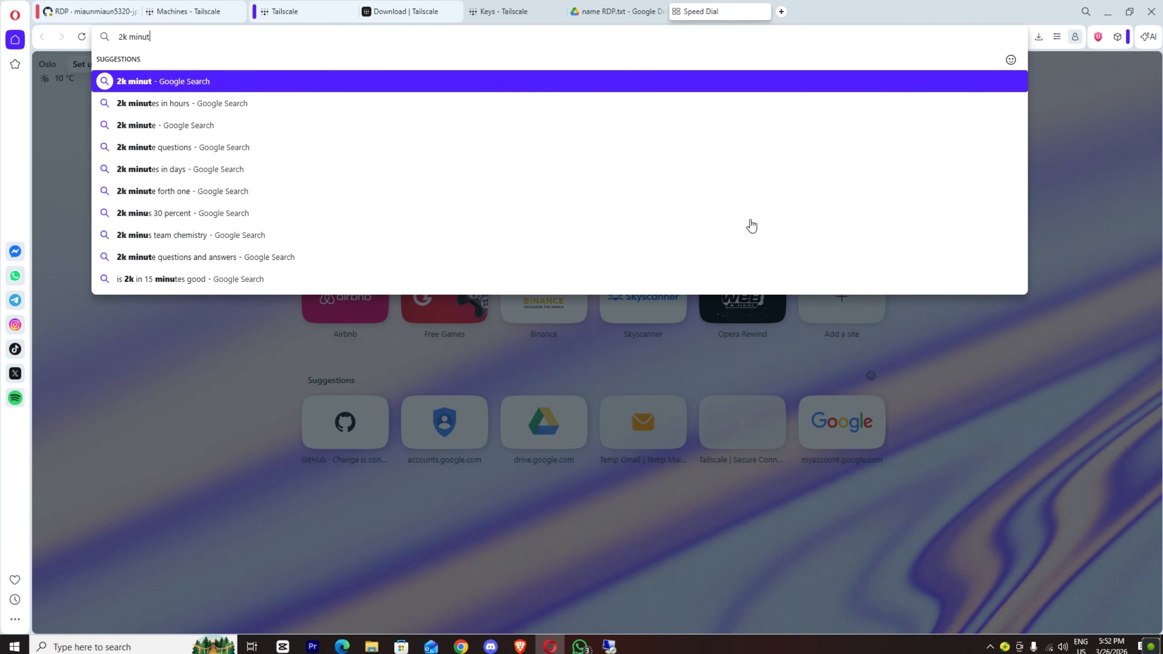
text(es in)
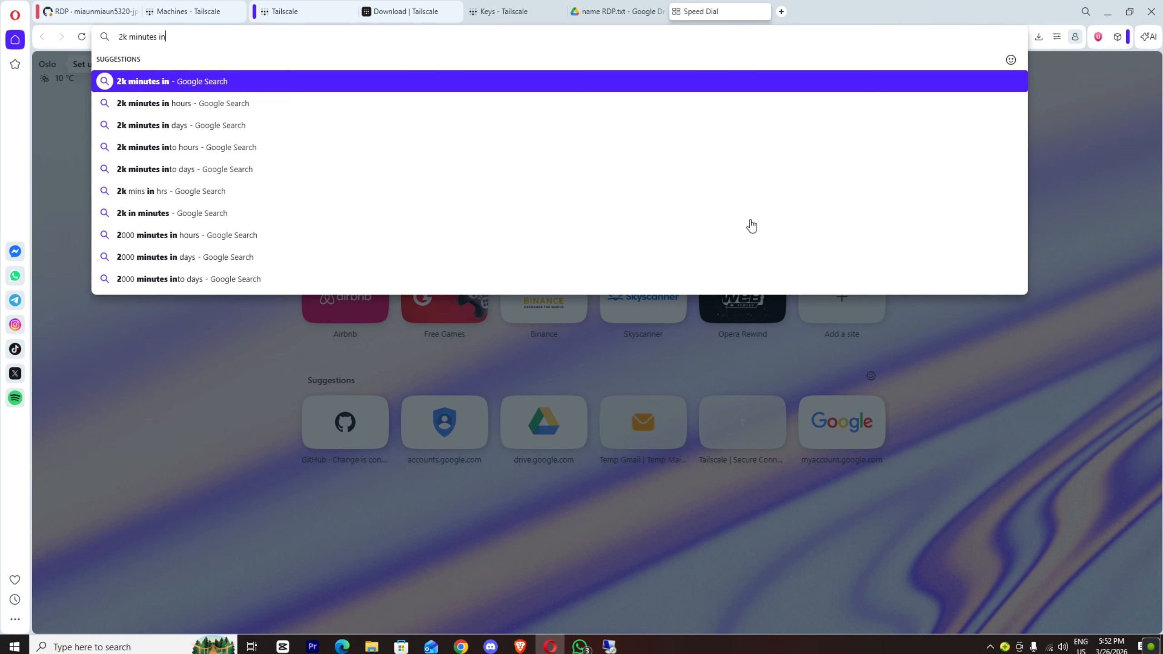
text(to hours)
key(Return)
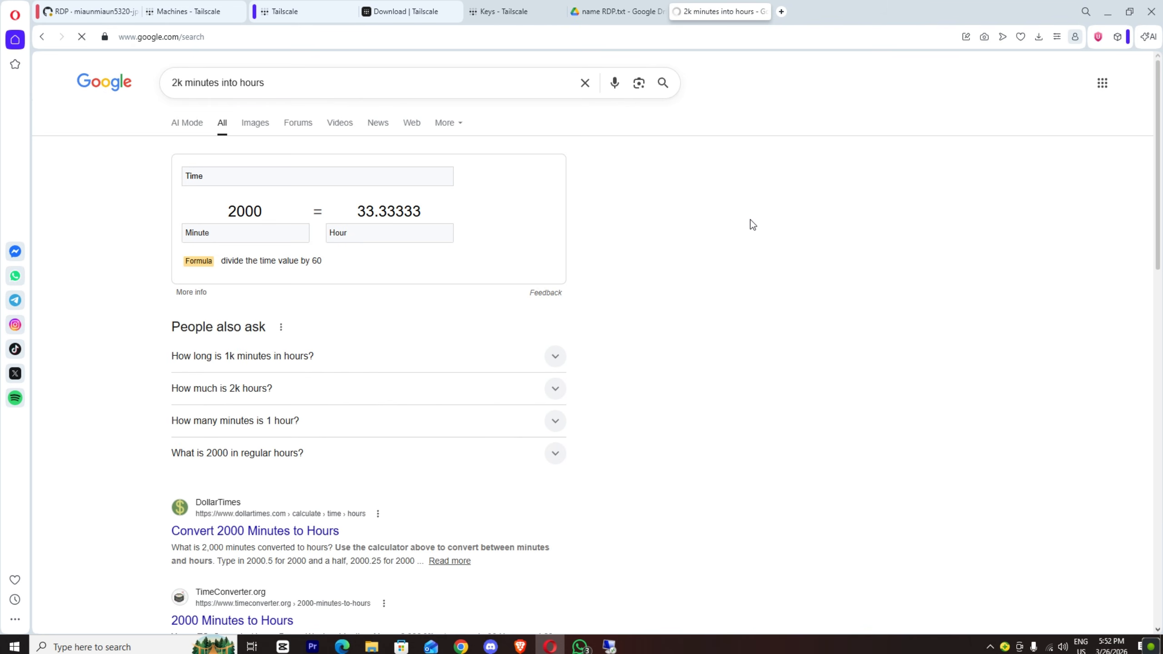
drag(348, 213, 421, 213)
click(728, 222)
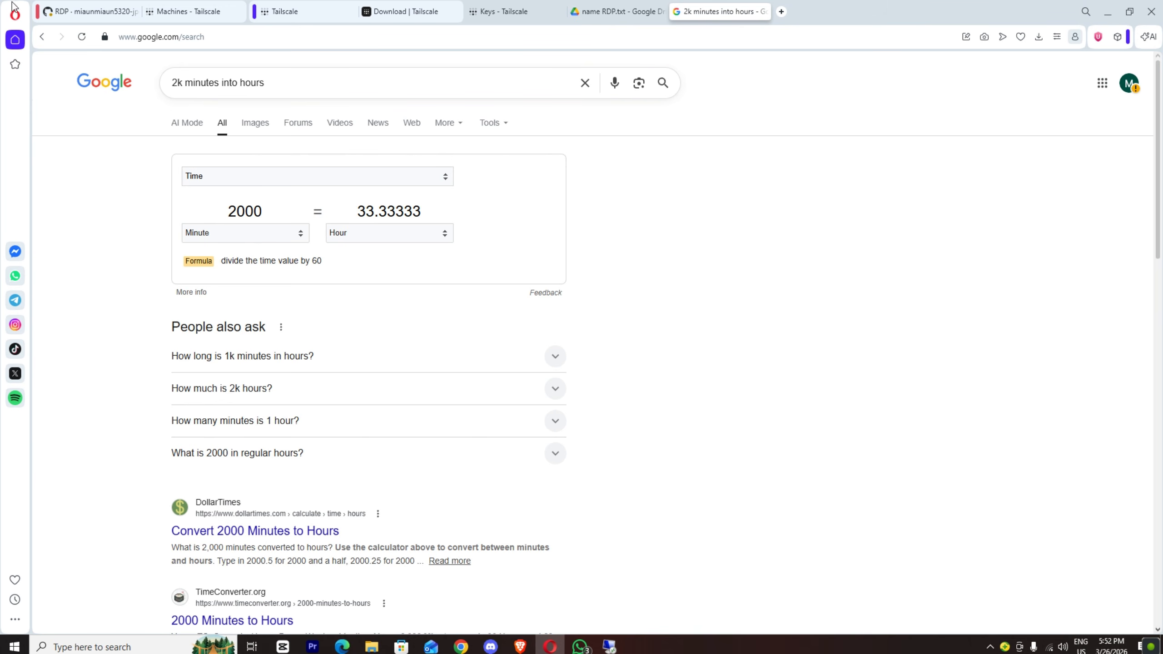
- Return to the GitHub RDP workflow run and review the secure-rdp job log down to the Maintain Connection section
click(89, 11)
scroll(311, 275, down, 4)
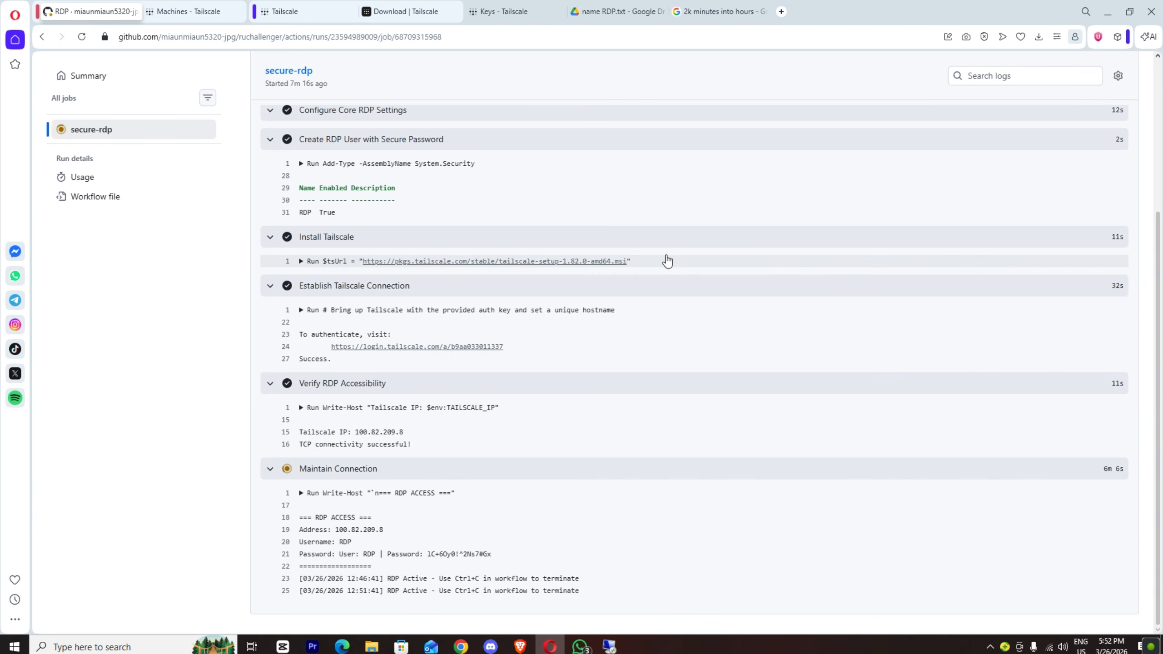
key(alt+z)
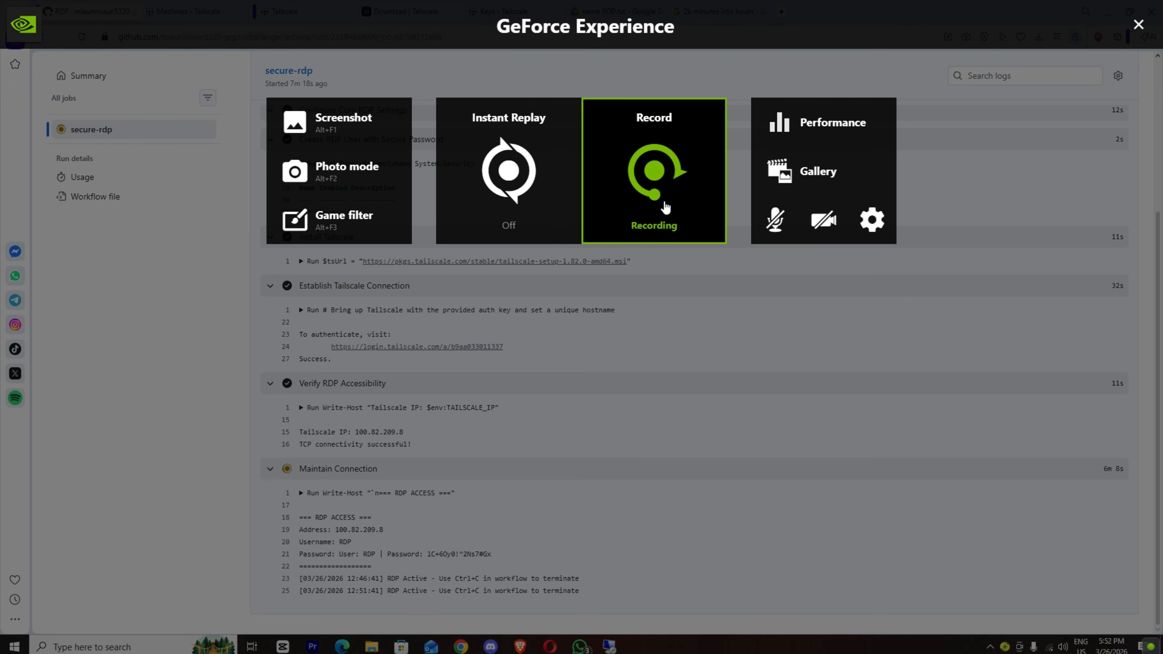
click(664, 275)
click(641, 260)
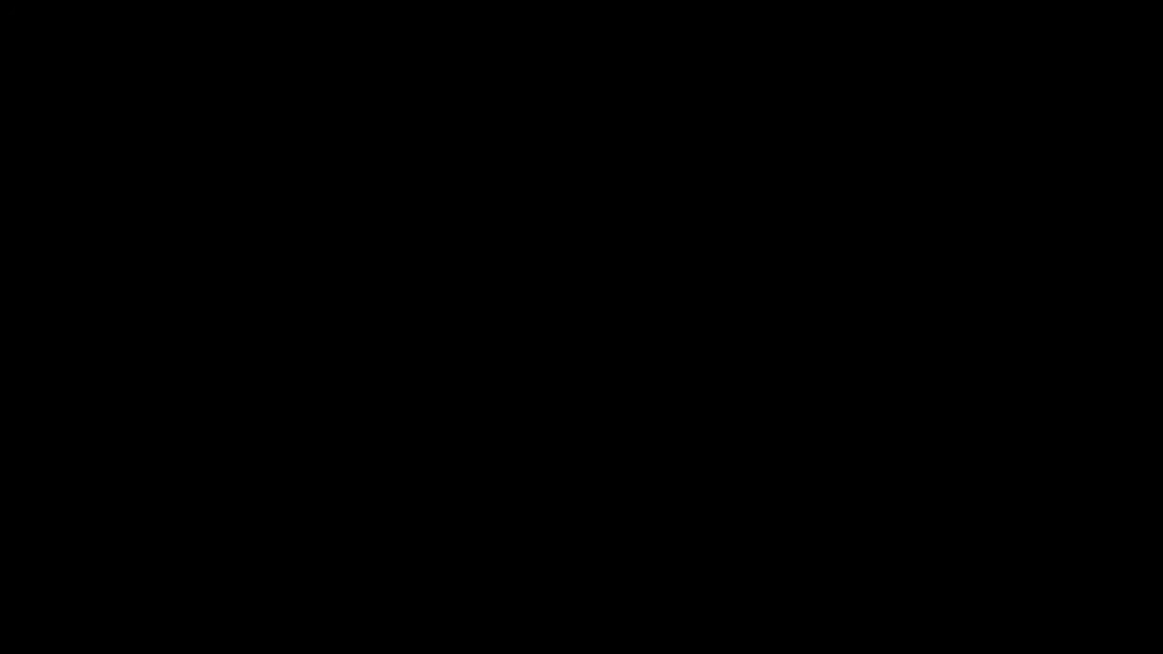